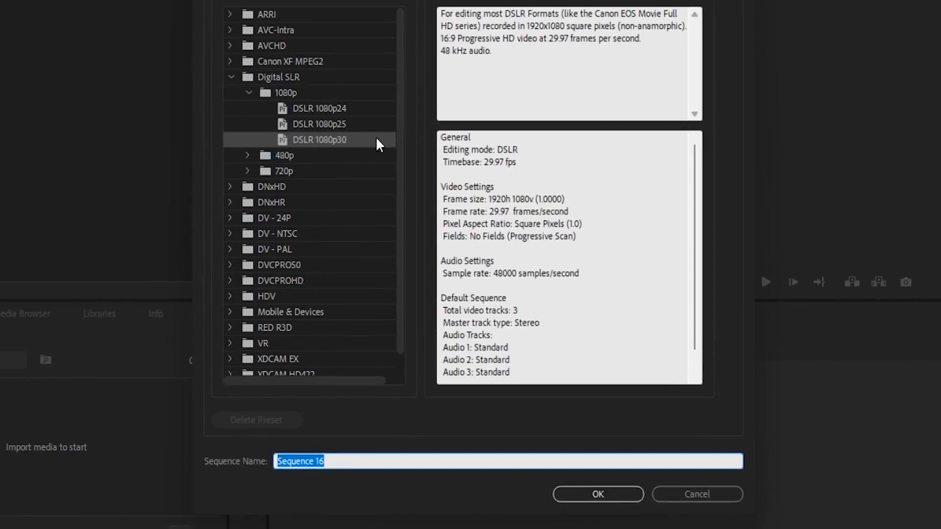
- Create a new sequence from the DSLR 1080p30 preset
{"action": "left_click", "coordinate": [343, 140]}
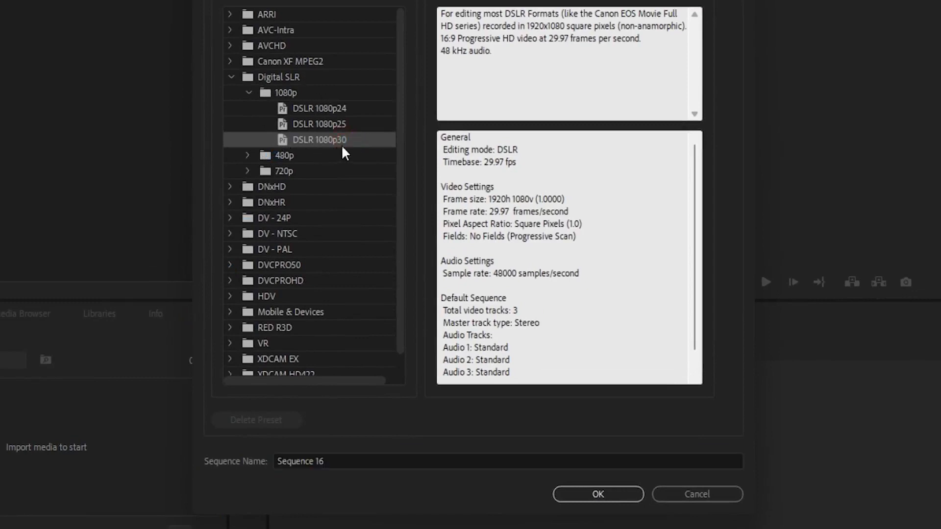
{"action": "double_click", "coordinate": [352, 139]}
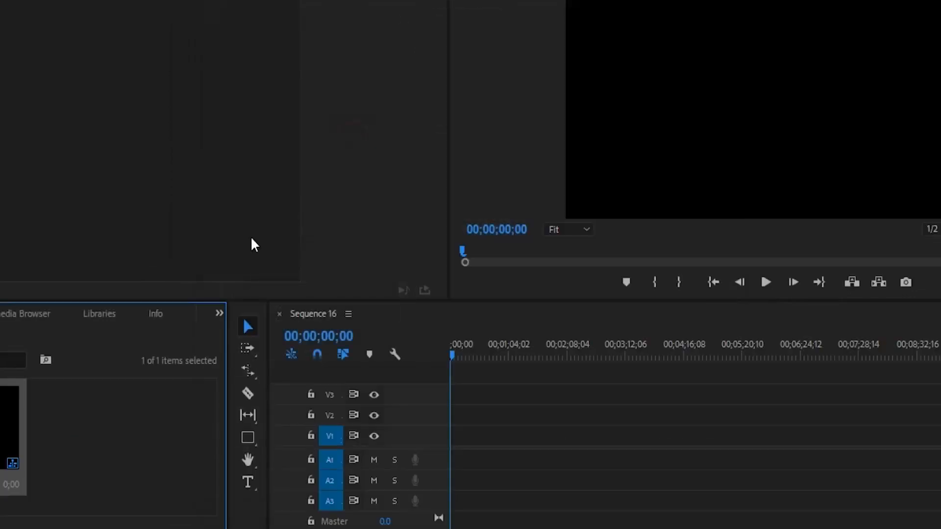
{"action": "left_click", "coordinate": [98, 423]}
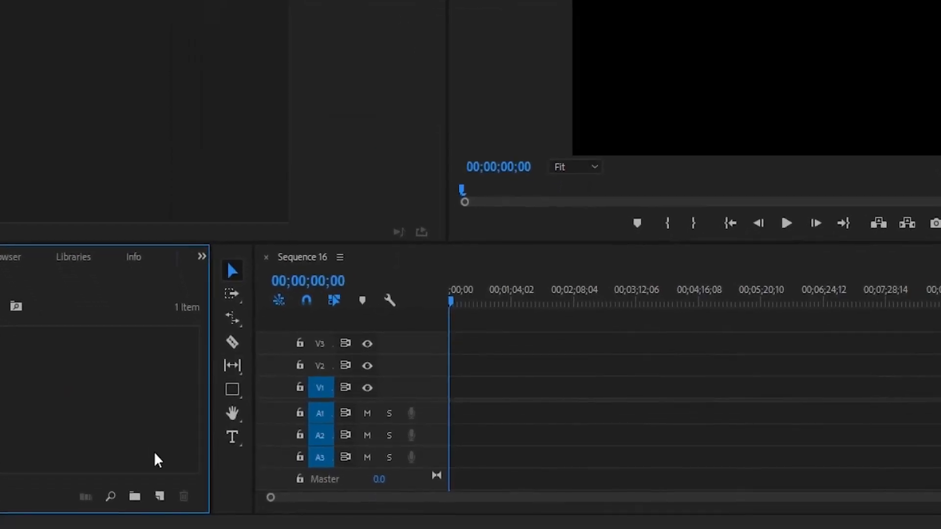
- Create a Black Video item with default settings and place it at the start of track V1
{"action": "left_click", "coordinate": [159, 496]}
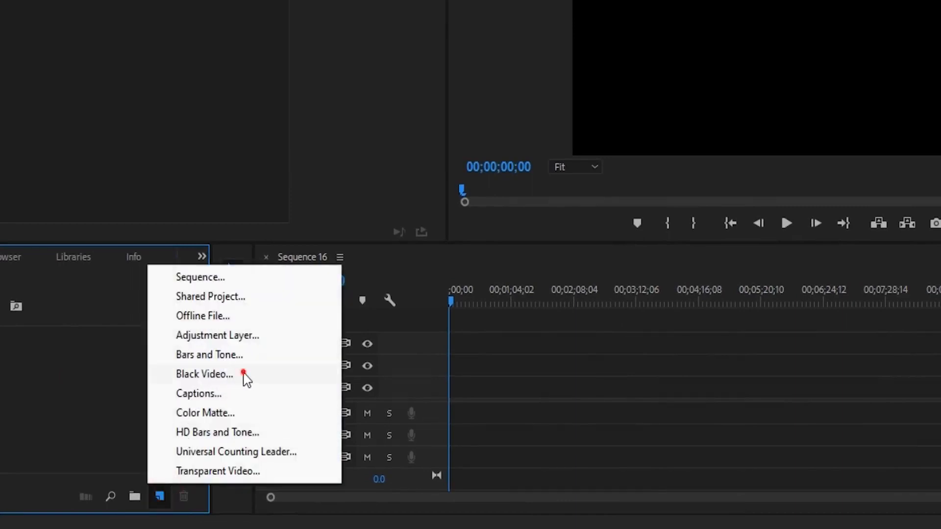
{"action": "left_click", "coordinate": [244, 374]}
{"action": "left_click", "coordinate": [461, 275]}
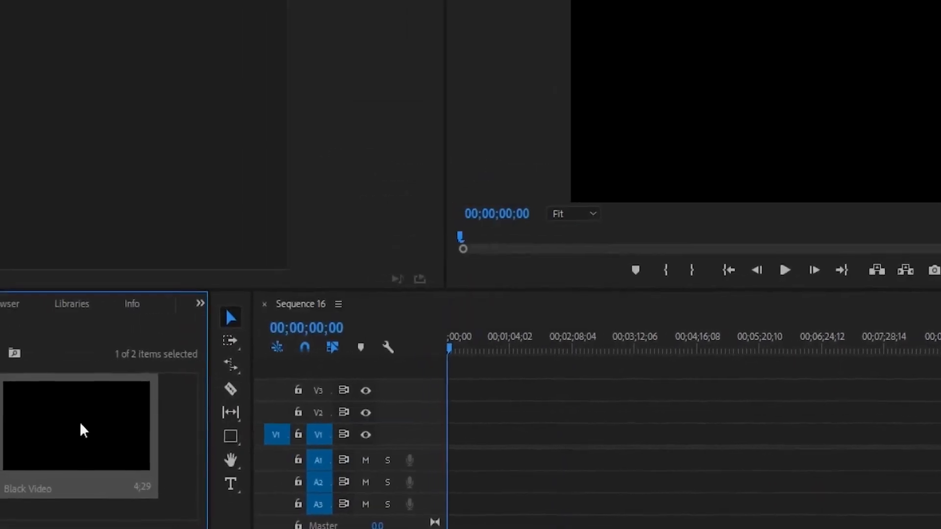
{"action": "left_click_drag", "start_coordinate": [76, 430], "coordinate": [488, 435]}
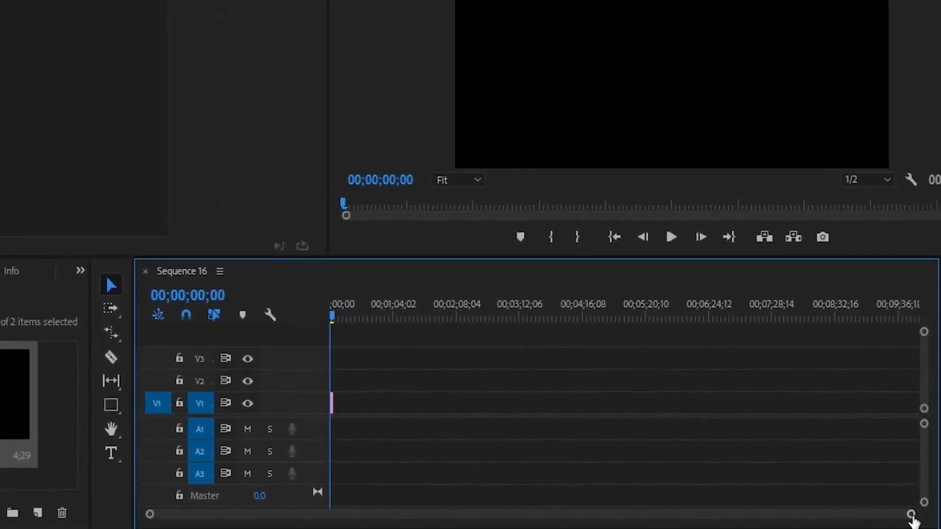
{"action": "left_click_drag", "start_coordinate": [912, 515], "coordinate": [591, 527]}
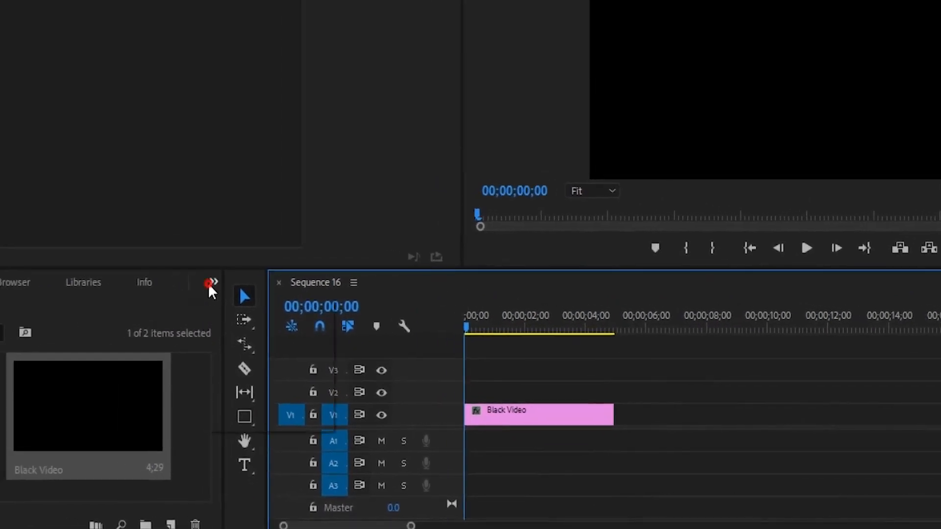
- Find the Solid Composite effect by searching for "solid" and apply it to the Black Video clip
{"action": "left_click", "coordinate": [211, 284]}
{"action": "left_click", "coordinate": [245, 382]}
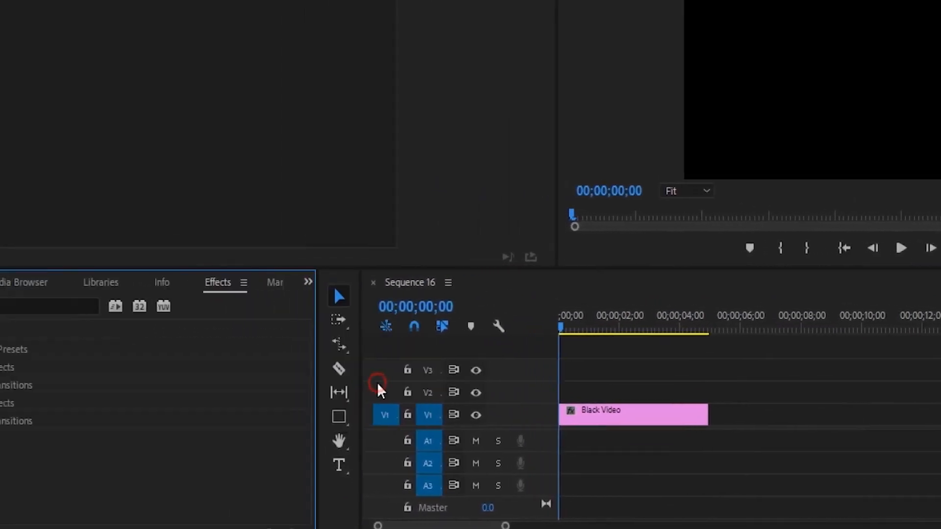
{"action": "left_click", "coordinate": [111, 304]}
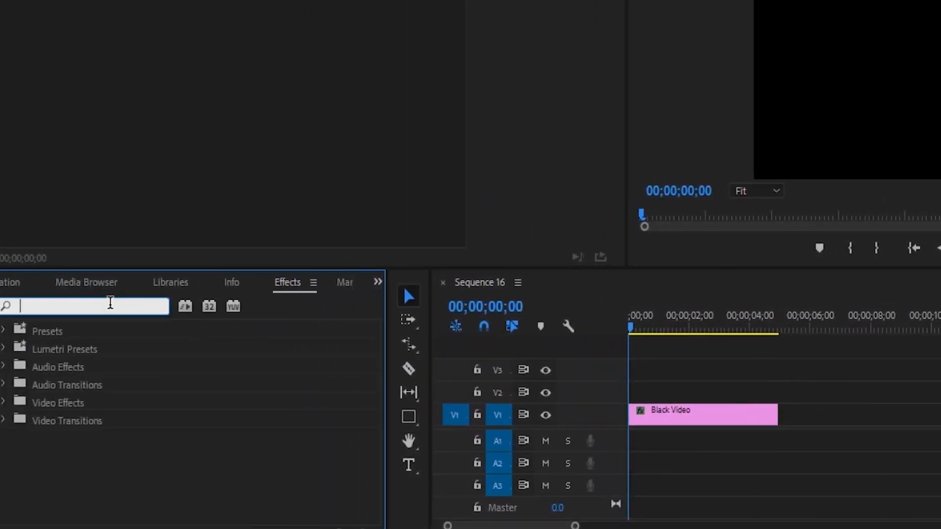
{"action": "type", "text": "solid"}
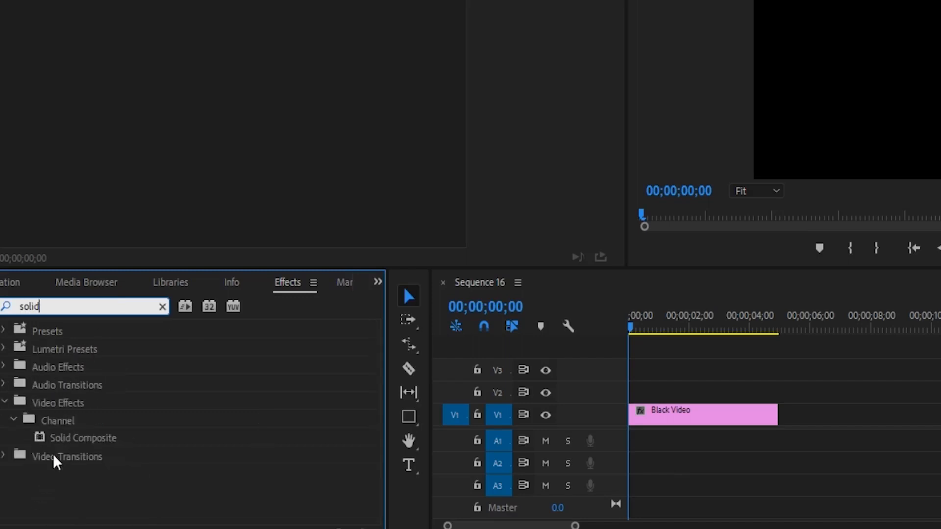
{"action": "left_click", "coordinate": [93, 440]}
{"action": "left_click_drag", "start_coordinate": [117, 438], "coordinate": [740, 422]}
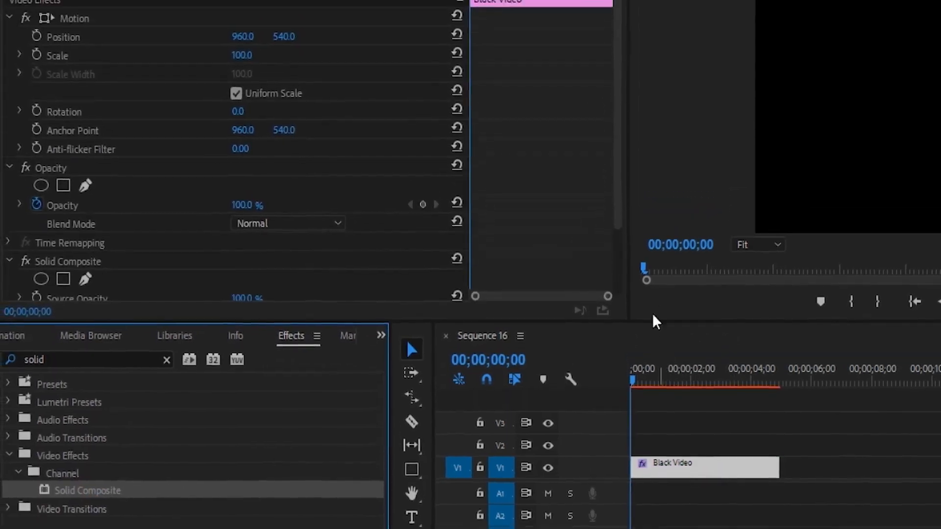
- Set the Solid Composite Source Opacity to 0% on the Black Video clip and deselect the clip
{"action": "left_click_drag", "start_coordinate": [613, 162], "coordinate": [610, 234]}
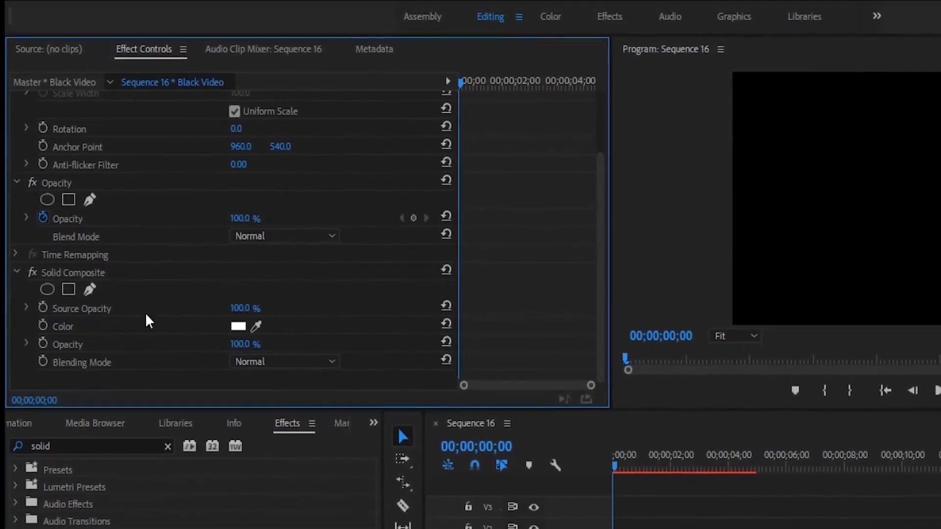
{"action": "left_click", "coordinate": [241, 311]}
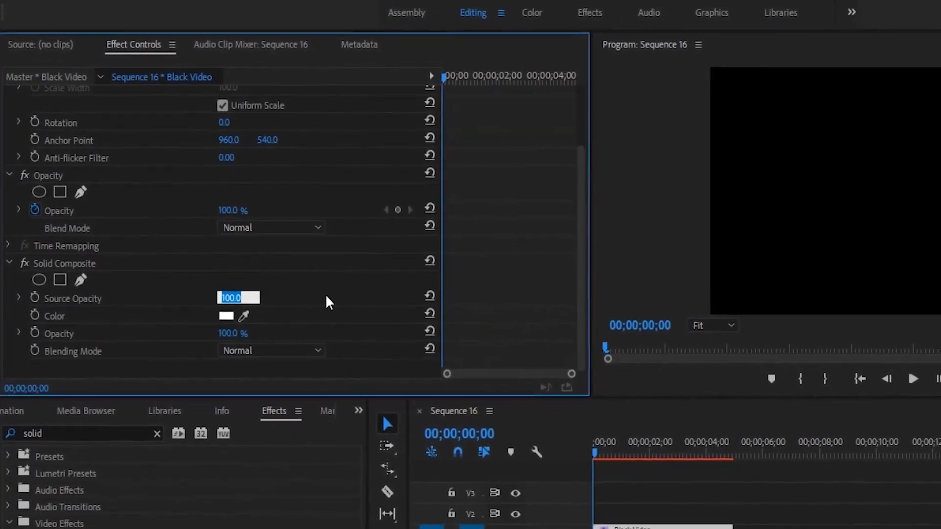
{"action": "type", "text": "0"}
{"action": "key", "text": "Return"}
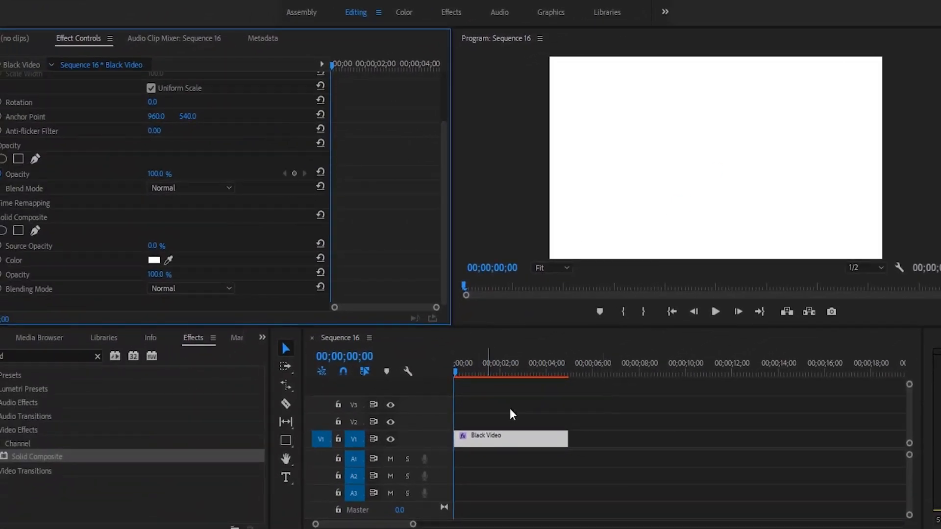
{"action": "left_click", "coordinate": [540, 390]}
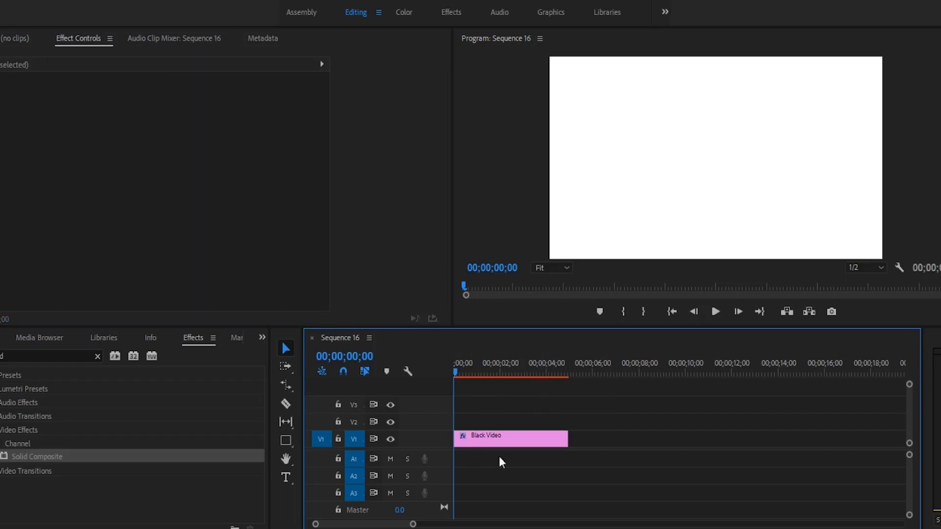
{"action": "key", "text": "ctrl+s"}
{"action": "key", "text": "ctrl+t"}
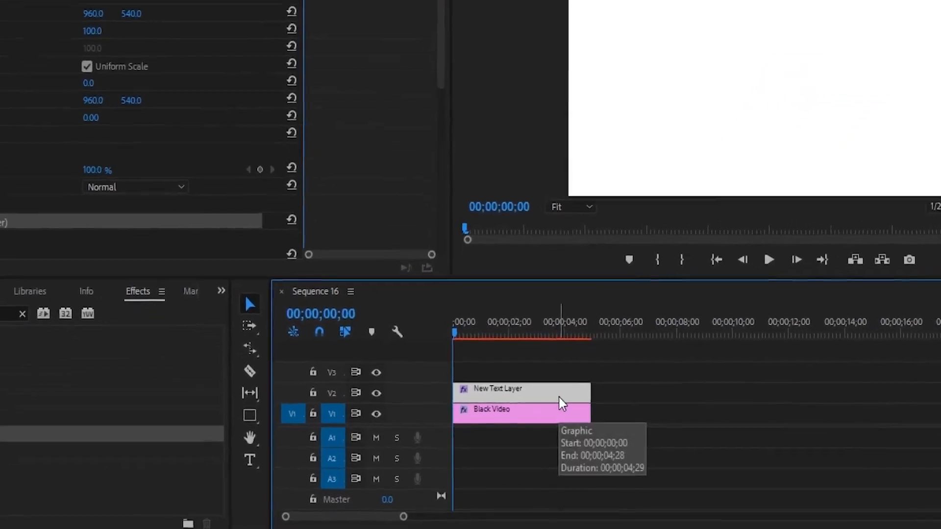
{"action": "key", "text": "Delete"}
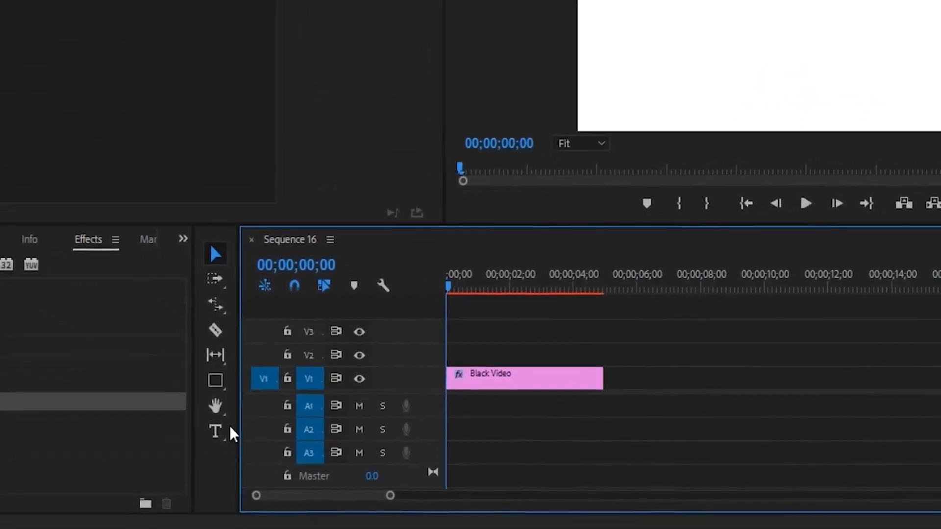
- Add the text "TR Panel" to the frame with the Type tool and select its clip on track V2
{"action": "left_click", "coordinate": [250, 460]}
{"action": "left_click", "coordinate": [670, 59]}
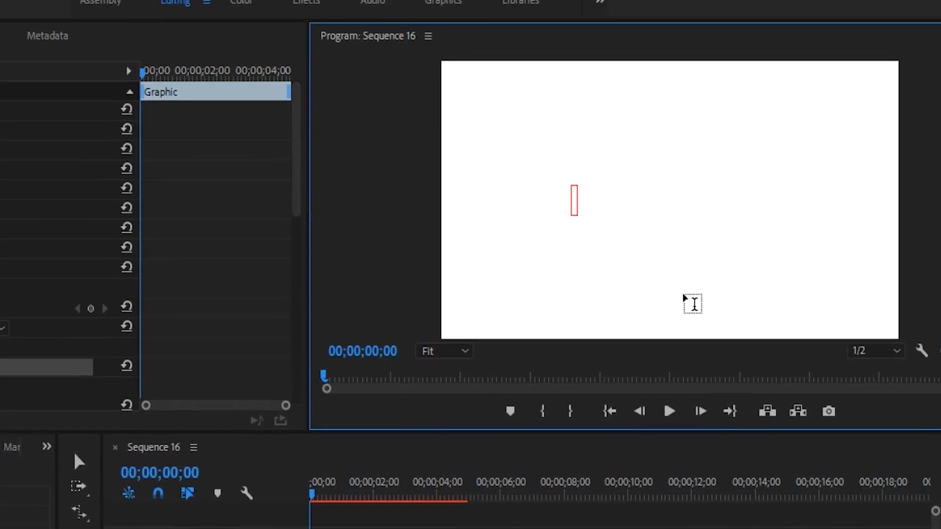
{"action": "type", "text": "TR Panel"}
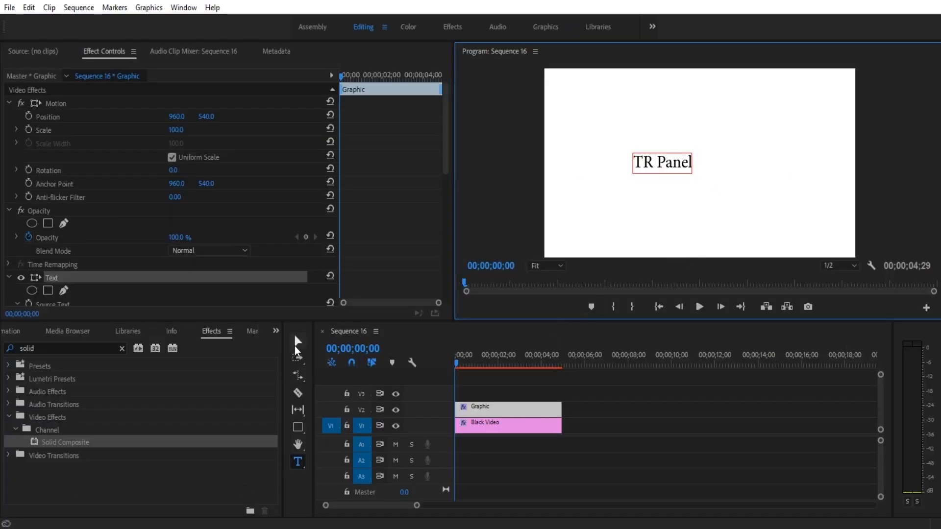
{"action": "left_click", "coordinate": [297, 342]}
{"action": "left_click", "coordinate": [491, 409]}
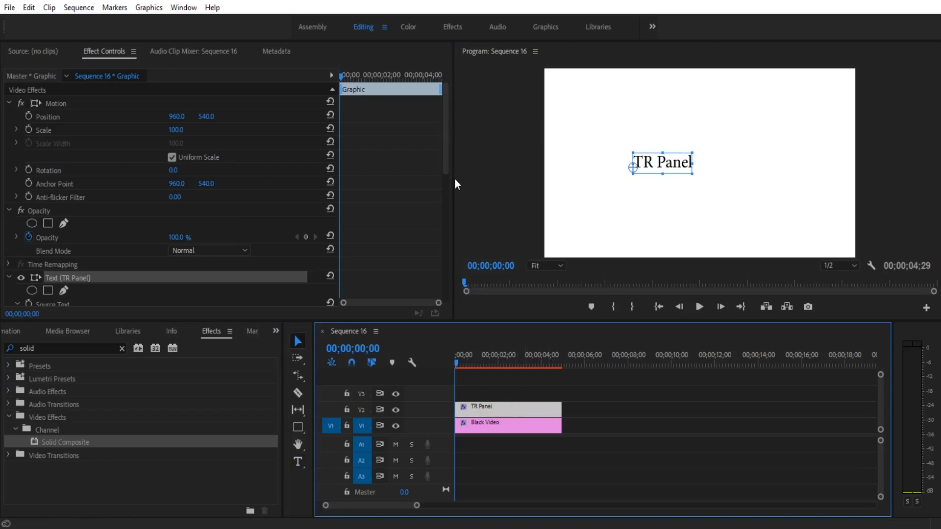
- Select the whole TR Panel text in the frame and set its fill colour to white (FFFFFF)
{"action": "left_click_drag", "start_coordinate": [446, 146], "coordinate": [447, 205]}
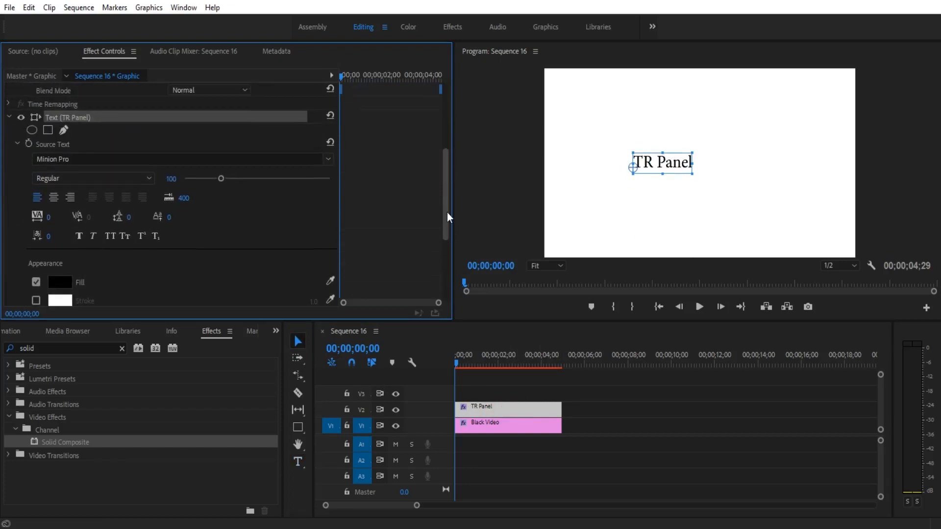
{"action": "double_click", "coordinate": [667, 167]}
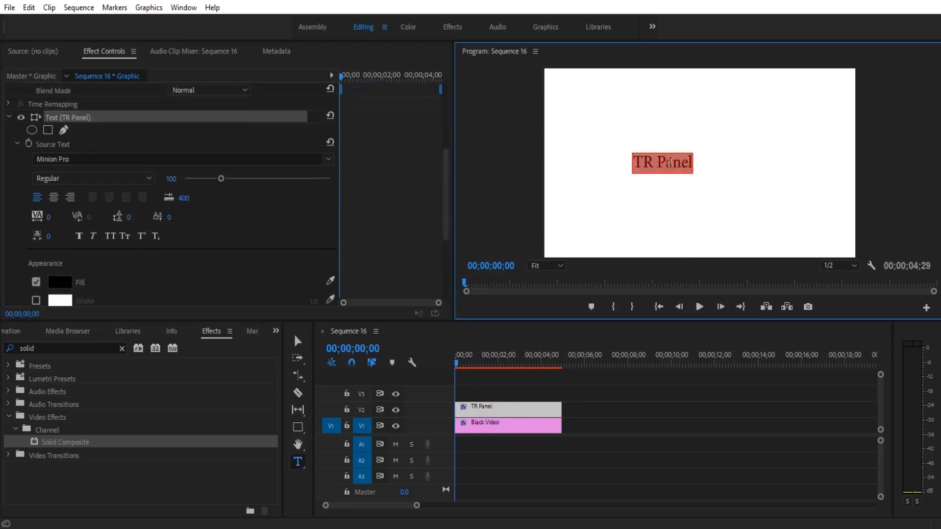
{"action": "mouse_move", "coordinate": [446, 196]}
{"action": "left_mouse_down"}
{"action": "mouse_move", "coordinate": [446, 221]}
{"action": "mouse_move", "coordinate": [448, 170]}
{"action": "mouse_move", "coordinate": [446, 213]}
{"action": "left_mouse_up"}
{"action": "left_click", "coordinate": [55, 224]}
{"action": "left_click_drag", "start_coordinate": [452, 261], "coordinate": [341, 368]}
{"action": "left_click", "coordinate": [587, 197]}
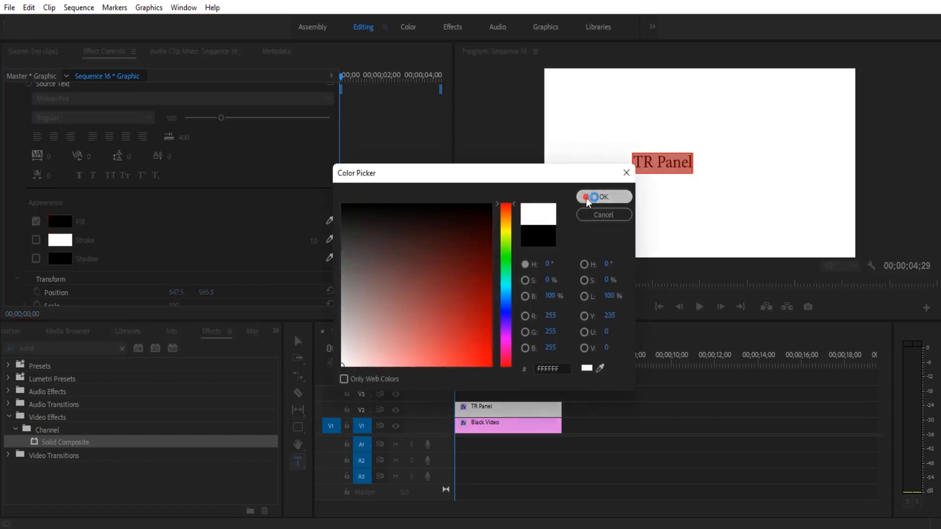
- Try a red fill on the TR Panel text, and set the fill back to black
{"action": "left_click", "coordinate": [59, 222]}
{"action": "left_click_drag", "start_coordinate": [417, 263], "coordinate": [493, 367]}
{"action": "left_click", "coordinate": [600, 197]}
{"action": "left_click", "coordinate": [60, 222]}
{"action": "left_click_drag", "start_coordinate": [478, 279], "coordinate": [345, 203]}
{"action": "left_click", "coordinate": [598, 197]}
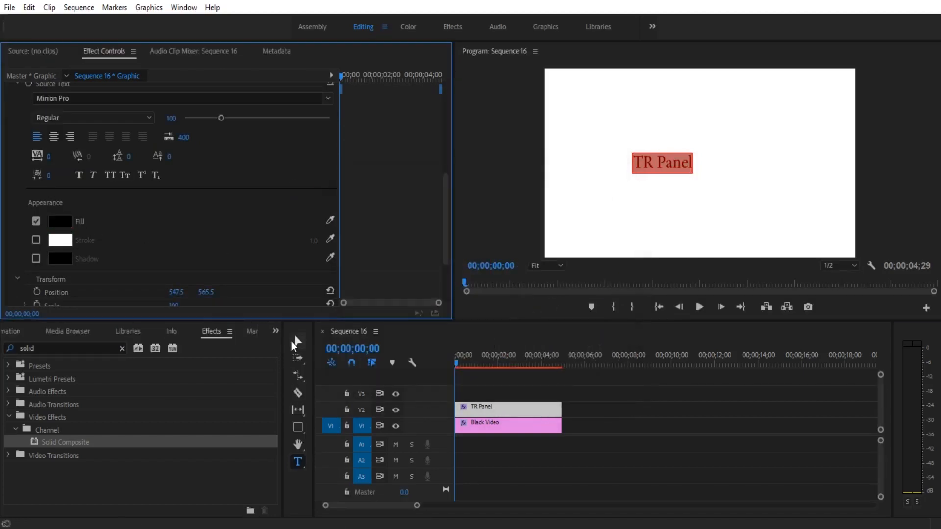
- Enlarge the TR Panel text to a scale of about 236 near the middle of the frame, and deselect it
{"action": "left_click", "coordinate": [297, 340]}
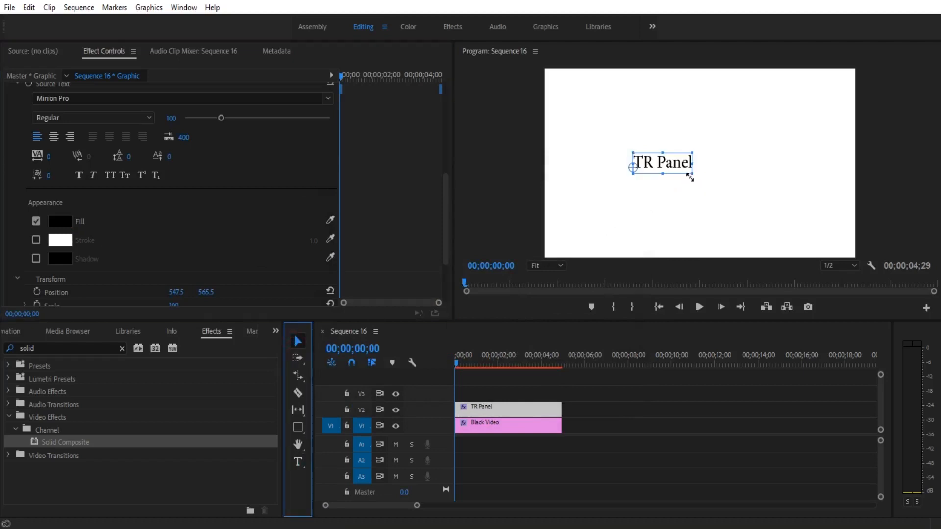
{"action": "left_click_drag", "start_coordinate": [690, 178], "coordinate": [764, 181]}
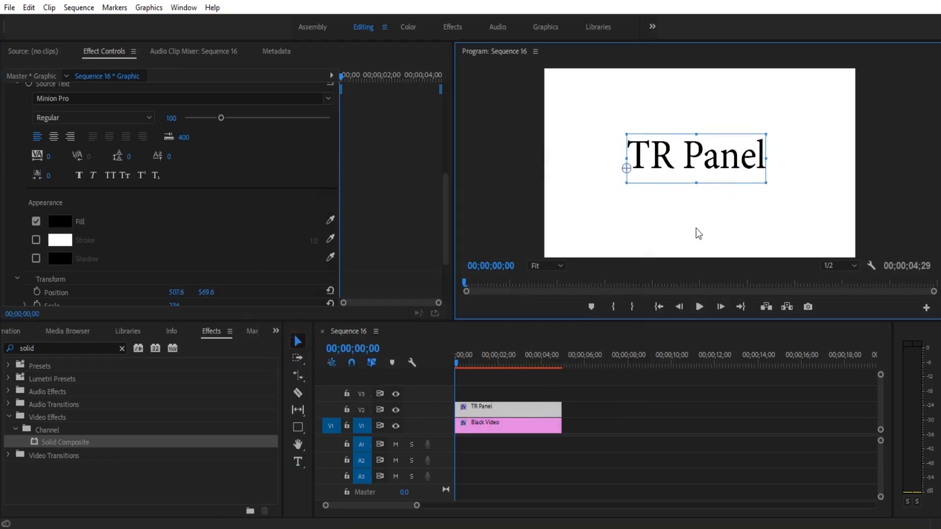
{"action": "left_click", "coordinate": [571, 385]}
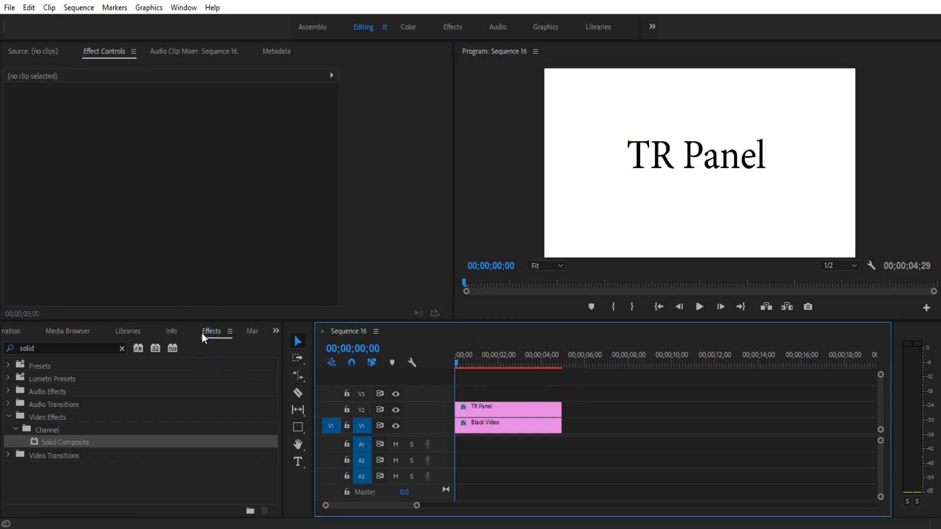
- Find the Linear Wipe video effect by searching for "linear" and apply it to the TR Panel clip
{"action": "left_click", "coordinate": [122, 349]}
{"action": "type", "text": "linear"}
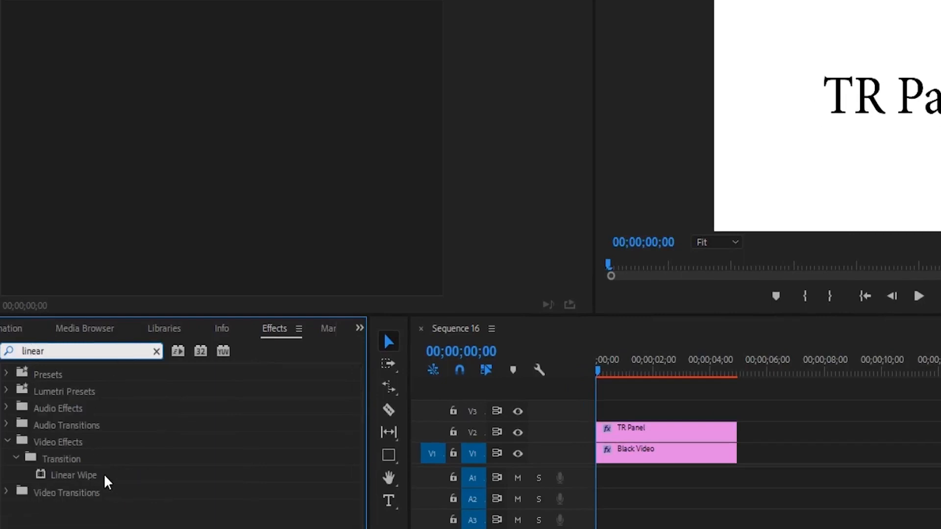
{"action": "left_click", "coordinate": [114, 479]}
{"action": "left_click_drag", "start_coordinate": [95, 480], "coordinate": [647, 435]}
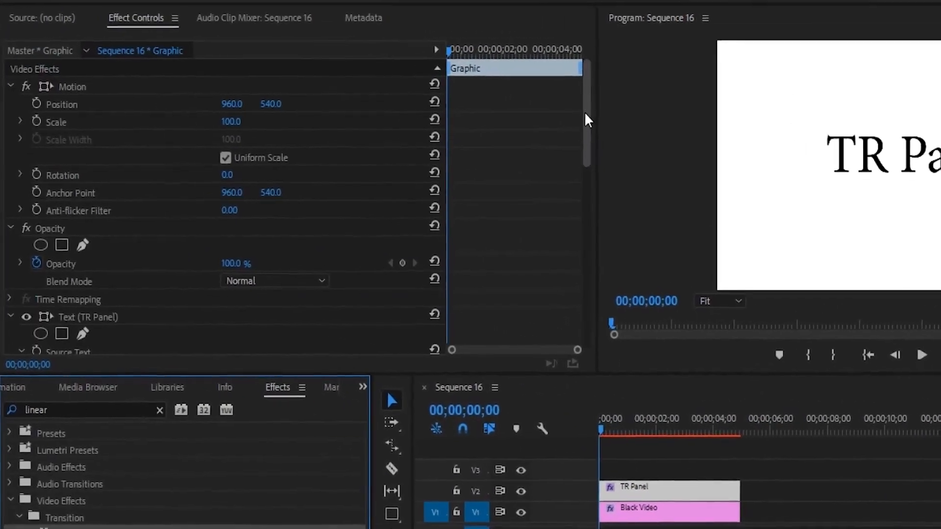
- Set the Linear Wipe's Transition Completion to 50% and its Wipe Angle to -90° on the TR Panel clip
{"action": "left_click_drag", "start_coordinate": [569, 75], "coordinate": [552, 290]}
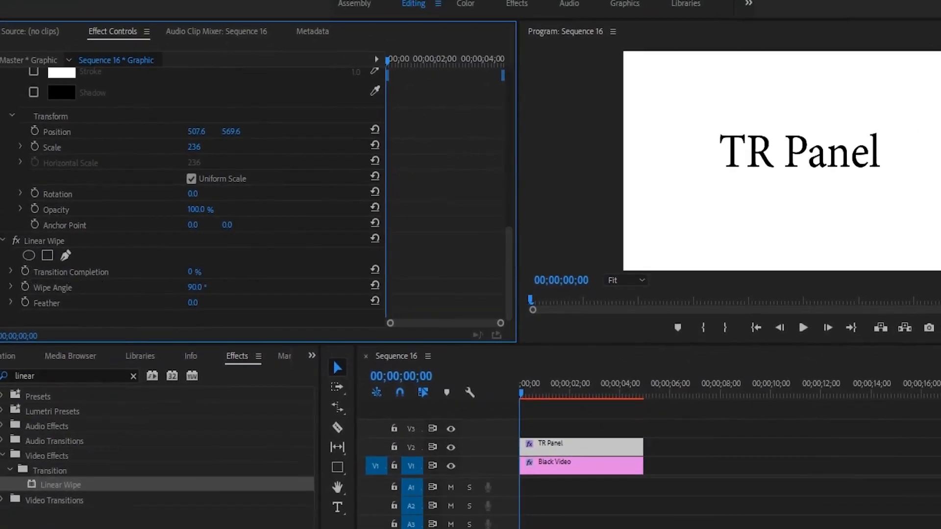
{"action": "mouse_move", "coordinate": [201, 270]}
{"action": "left_mouse_down"}
{"action": "mouse_move", "coordinate": [229, 270]}
{"action": "mouse_move", "coordinate": [194, 271]}
{"action": "left_mouse_up"}
{"action": "left_click", "coordinate": [205, 269]}
{"action": "left_click", "coordinate": [254, 278]}
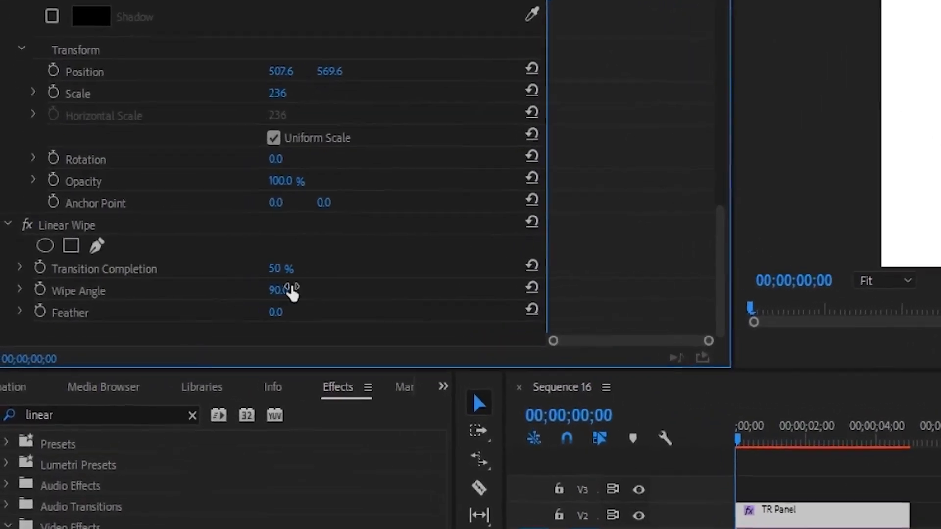
{"action": "left_click", "coordinate": [277, 290]}
{"action": "type", "text": "-90"}
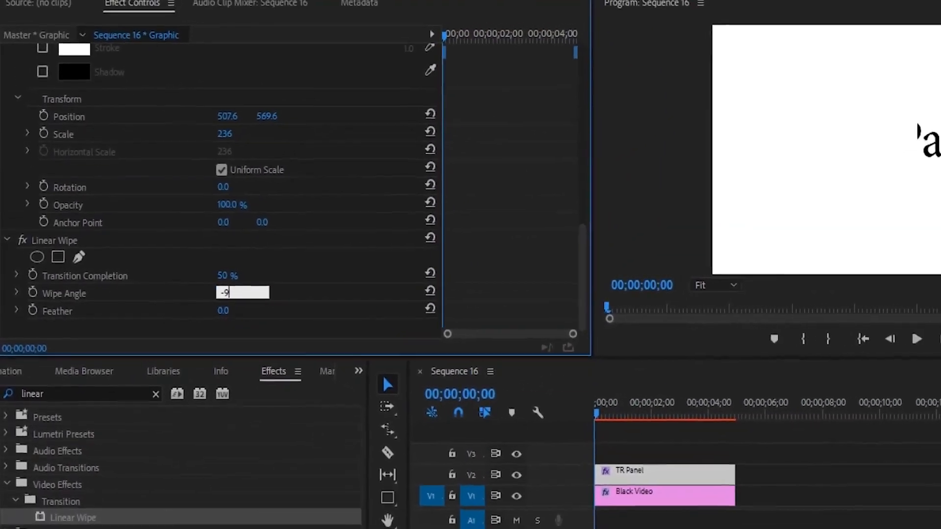
{"action": "key", "text": "Return"}
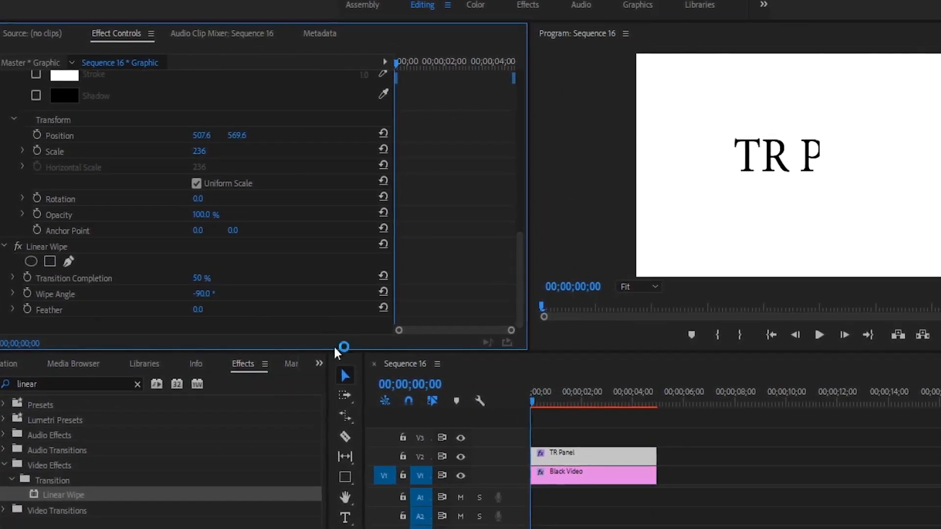
- Start a Linear Wipe keyframe at 00;00;00;00 on the TR Panel clip with Transition Completion at 100%
{"action": "left_click", "coordinate": [531, 399]}
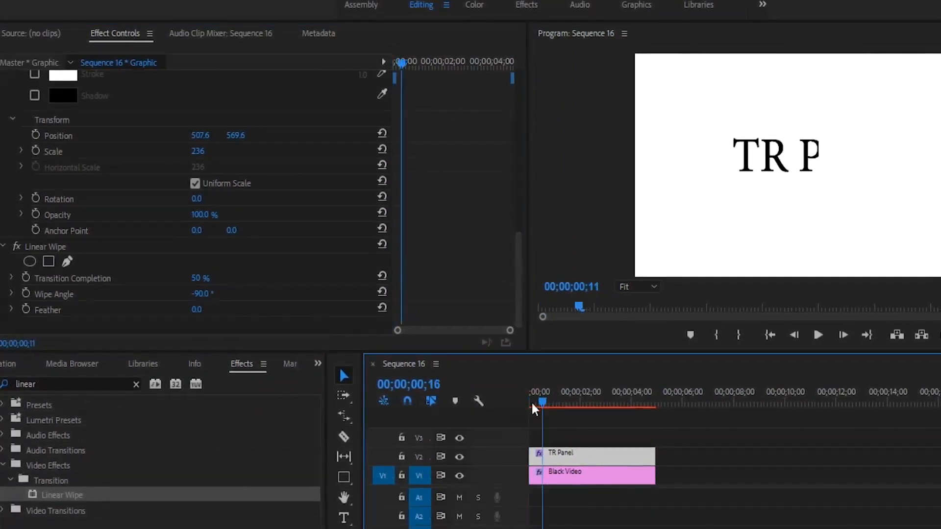
{"action": "left_click_drag", "start_coordinate": [537, 406], "coordinate": [521, 407]}
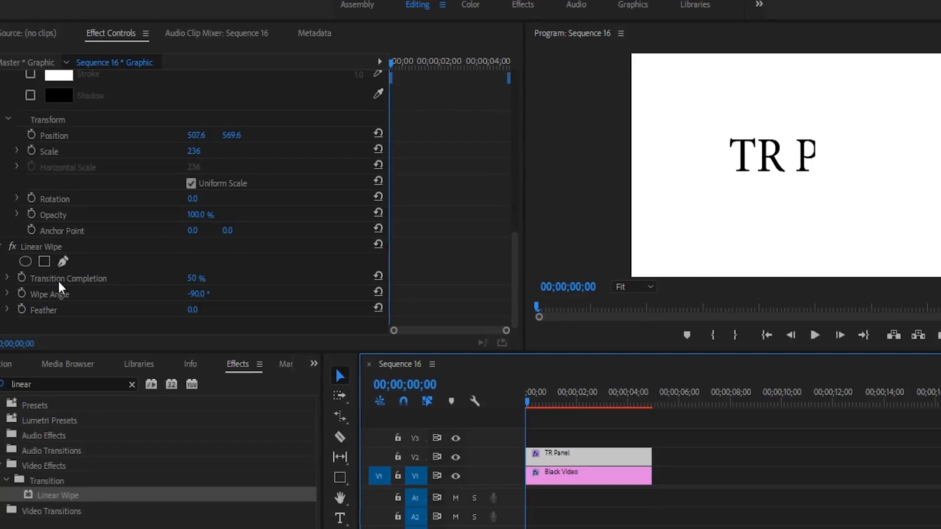
{"action": "left_click_drag", "start_coordinate": [193, 278], "coordinate": [204, 279]}
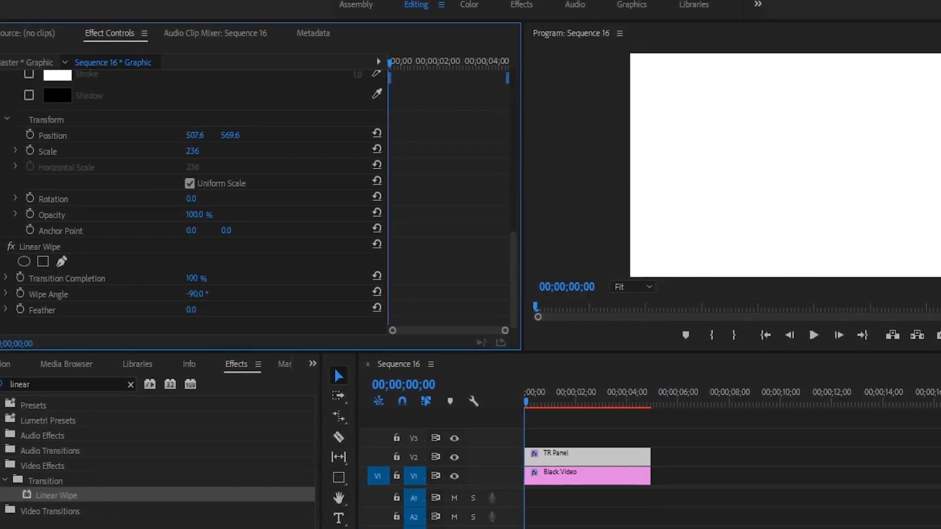
{"action": "left_click", "coordinate": [19, 278]}
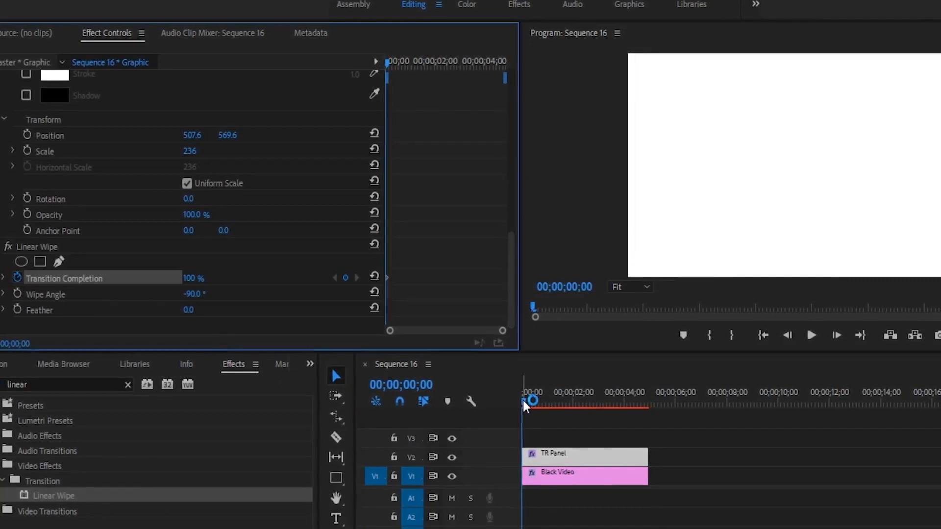
- Add a Transition Completion keyframe of 0% at 00;00;02;07 on the TR Panel clip
{"action": "left_click_drag", "start_coordinate": [522, 401], "coordinate": [579, 404]}
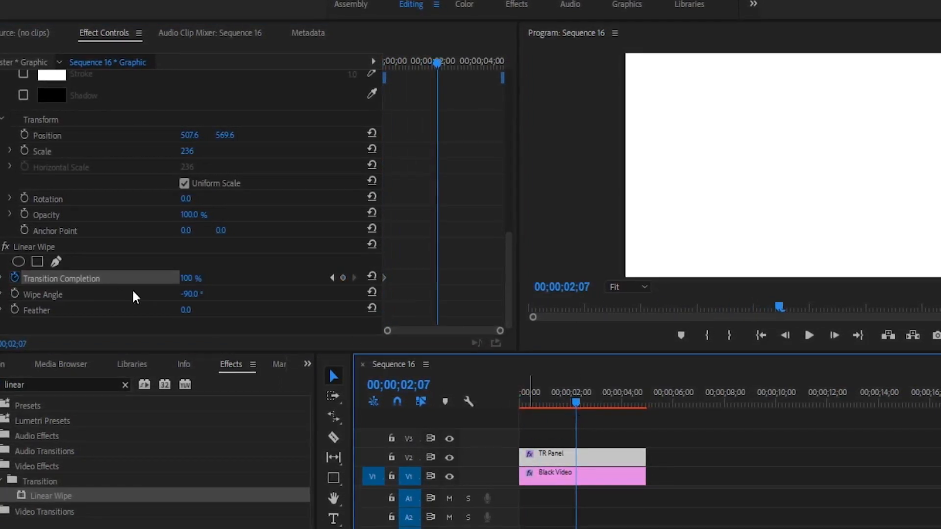
{"action": "left_click", "coordinate": [188, 278]}
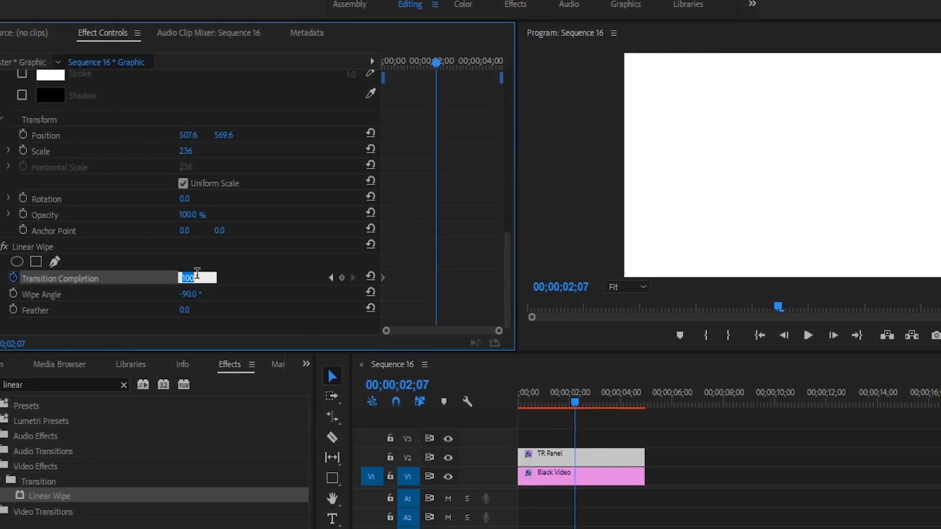
{"action": "type", "text": "0"}
{"action": "key", "text": "Return"}
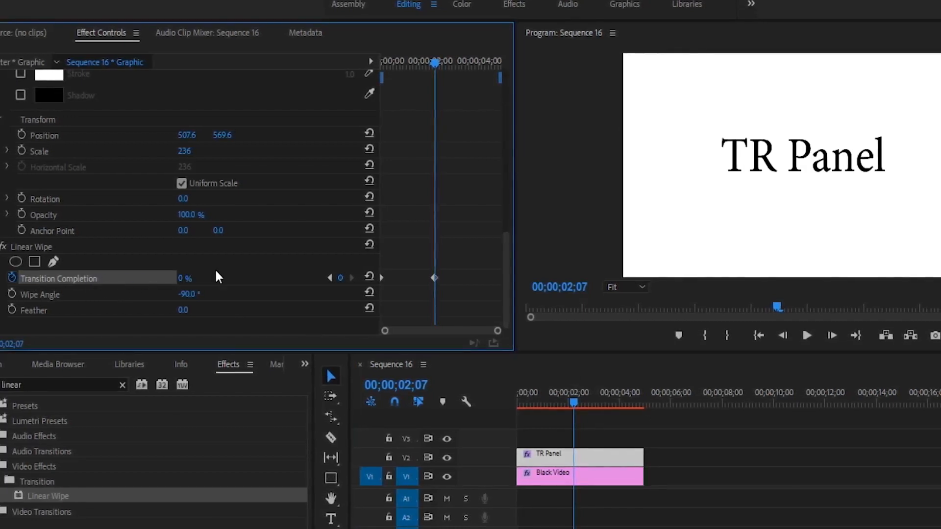
- Play the TR Panel wipe reveal from the beginning, and return to the start of the sequence
{"action": "left_click_drag", "start_coordinate": [578, 404], "coordinate": [493, 414]}
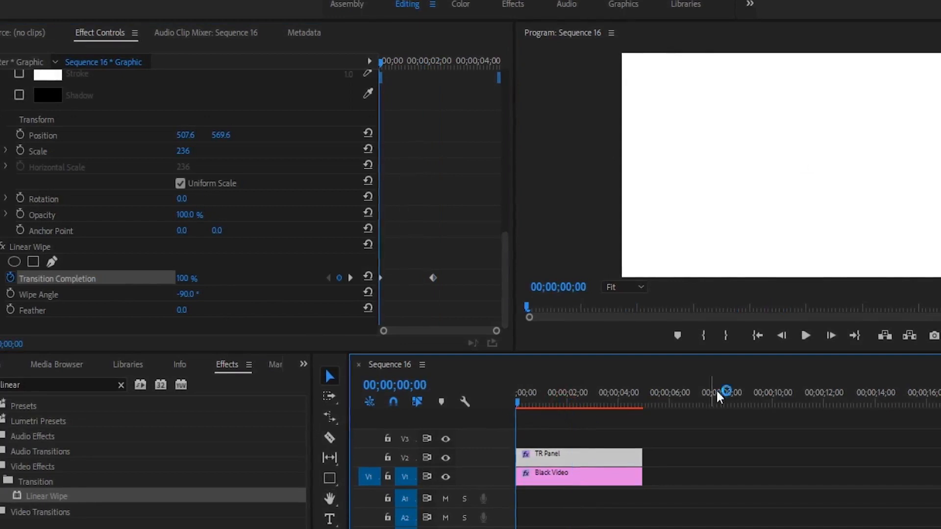
{"action": "left_click", "coordinate": [805, 335]}
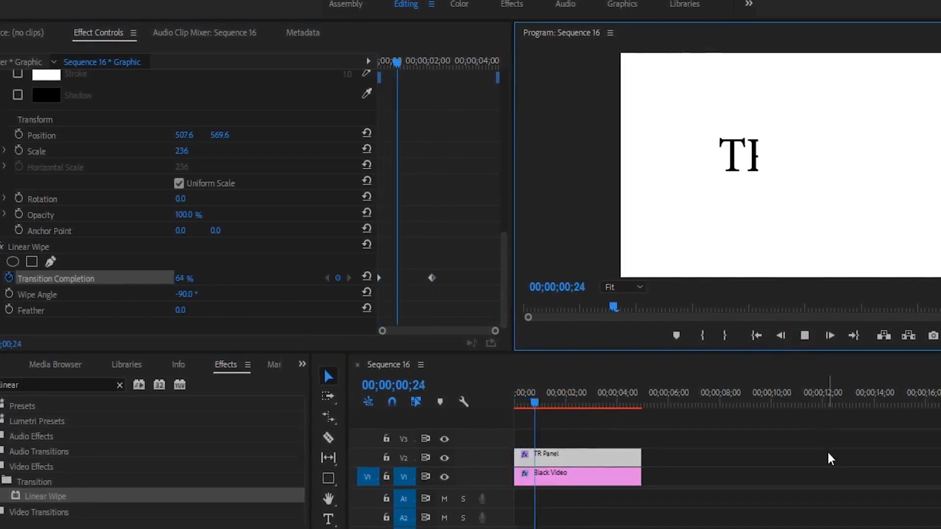
{"action": "left_click", "coordinate": [804, 336]}
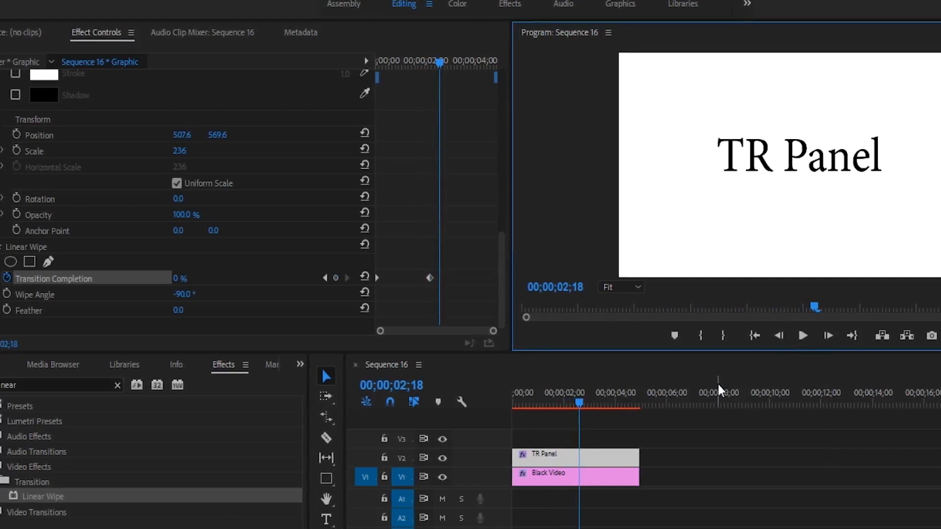
{"action": "left_click_drag", "start_coordinate": [577, 404], "coordinate": [504, 405]}
{"action": "left_click", "coordinate": [327, 479]}
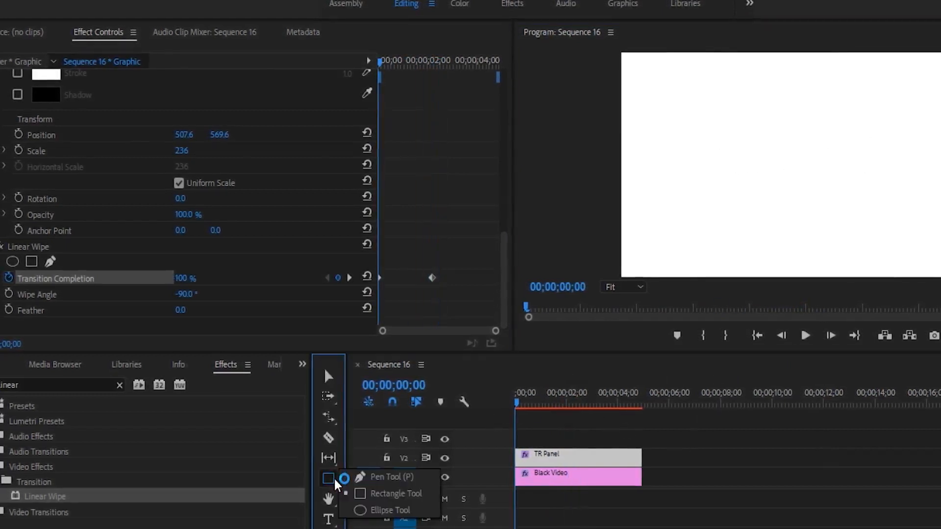
{"action": "left_click", "coordinate": [373, 477]}
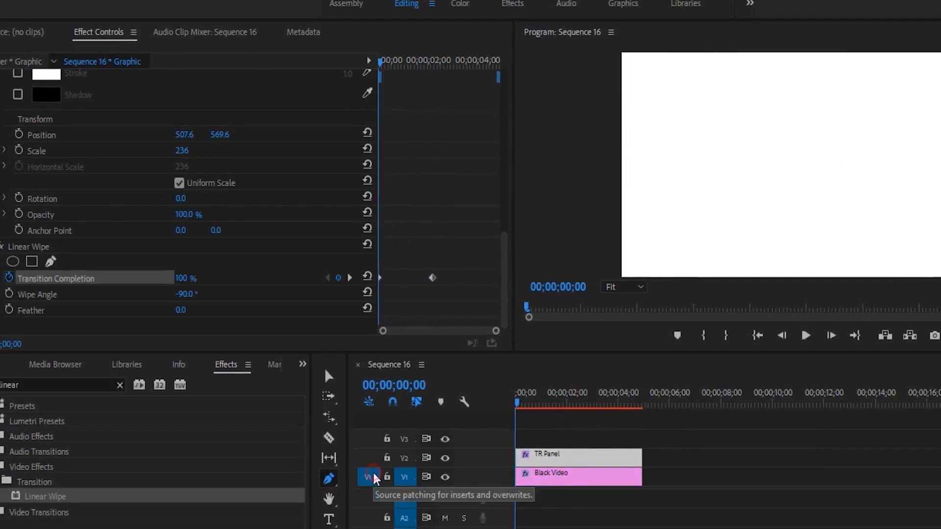
{"action": "left_click", "coordinate": [331, 484]}
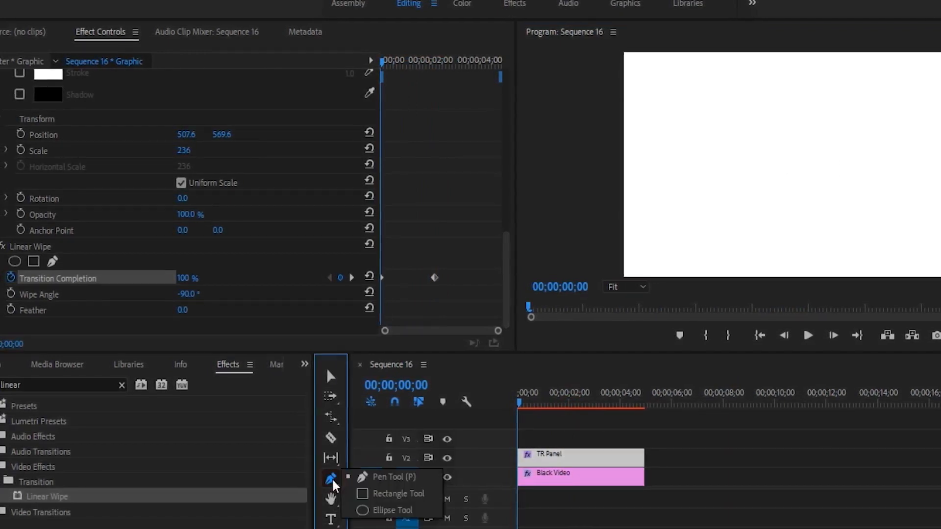
{"action": "left_click", "coordinate": [369, 492]}
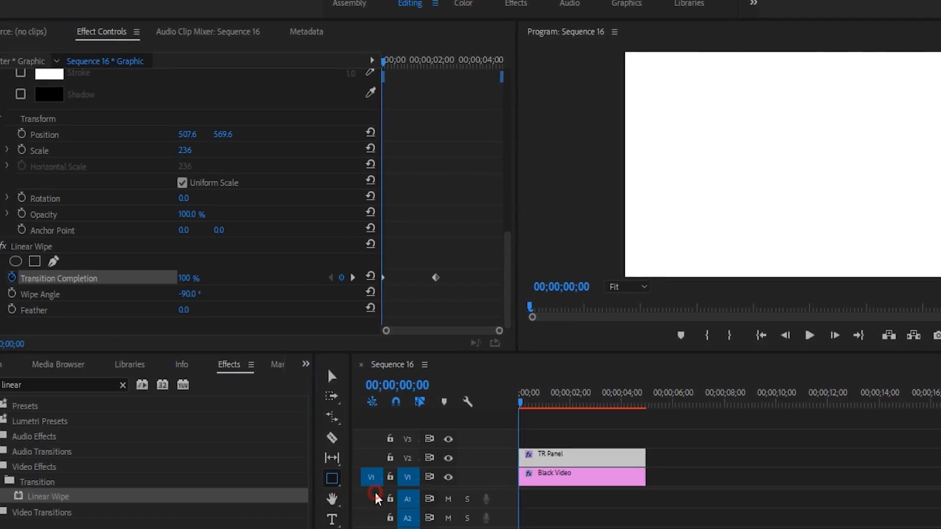
- At 00;00;00;21, draw a thin vertical rectangle along the reveal edge of the T as its own graphic clip, separate from the TR Panel clip
{"action": "left_click", "coordinate": [523, 406]}
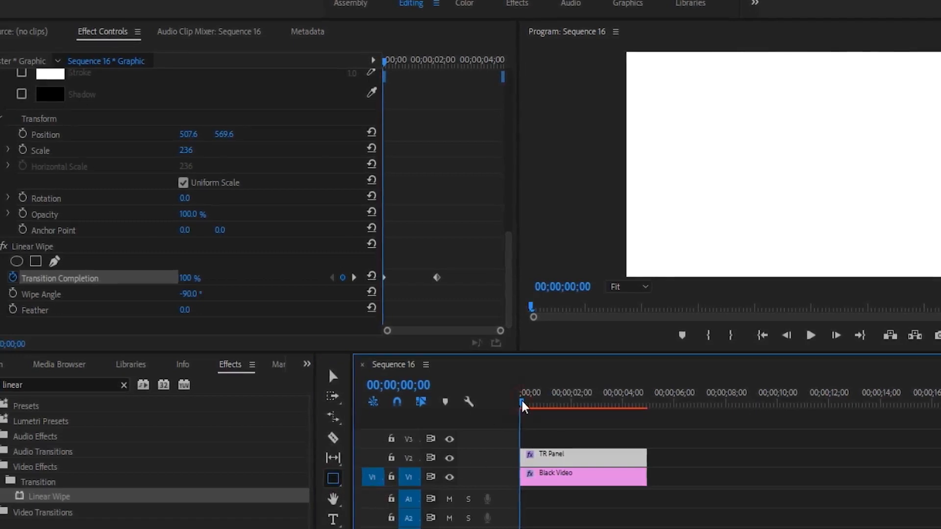
{"action": "left_click_drag", "start_coordinate": [523, 401], "coordinate": [541, 402]}
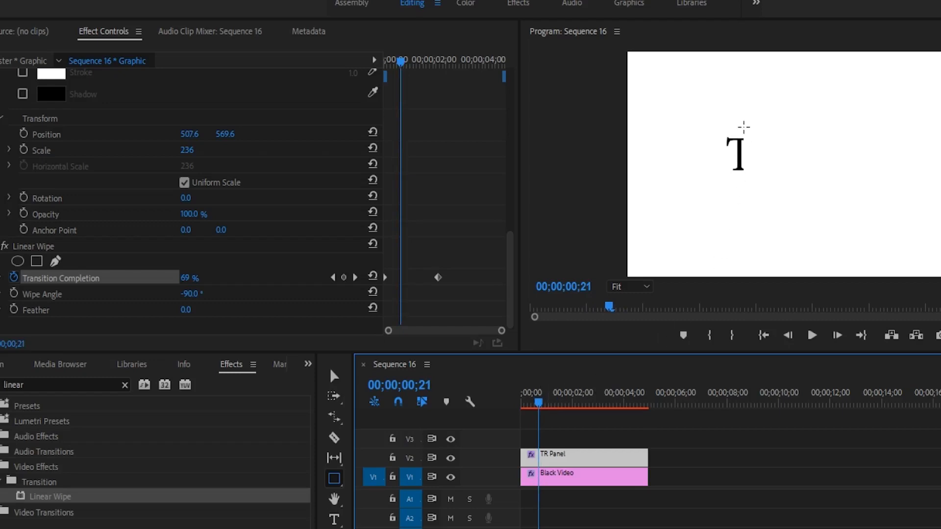
{"action": "left_click_drag", "start_coordinate": [743, 127], "coordinate": [747, 183]}
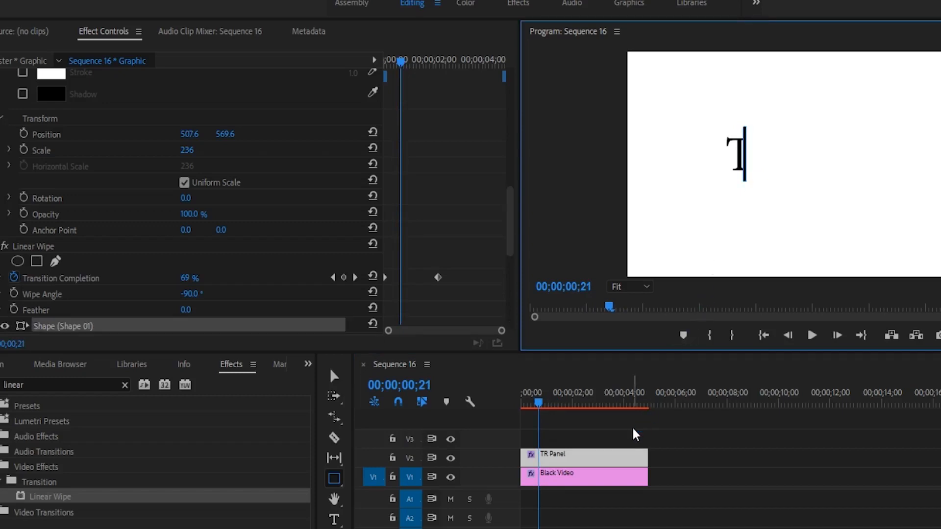
{"action": "key", "text": "ctrl+z"}
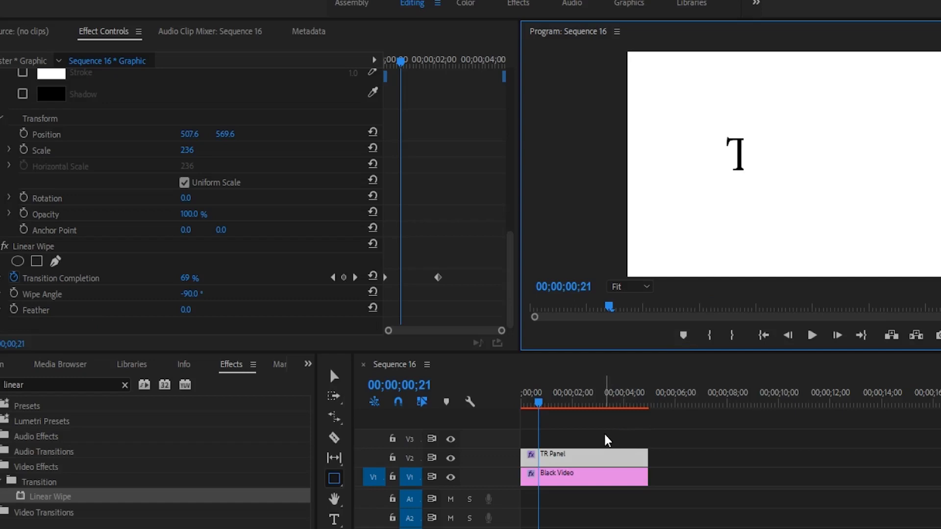
{"action": "left_click", "coordinate": [335, 376]}
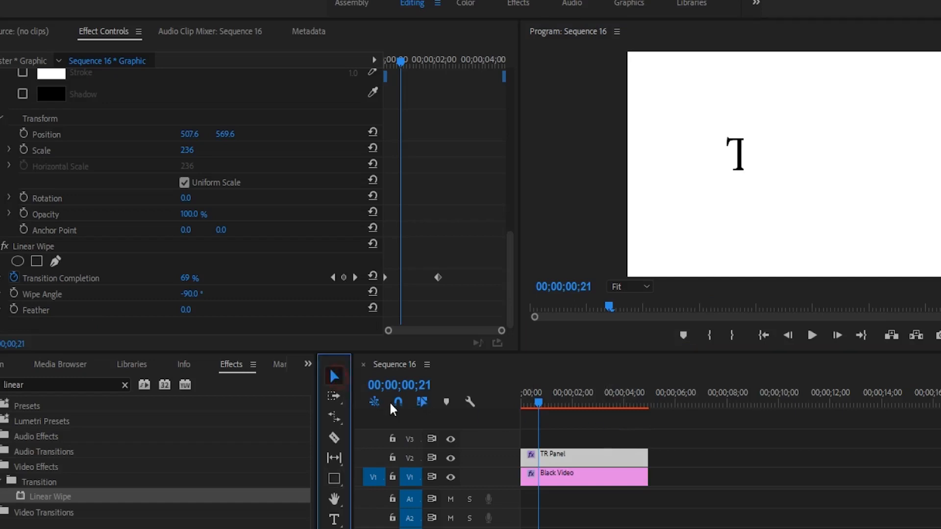
{"action": "left_click", "coordinate": [650, 424]}
{"action": "left_click", "coordinate": [333, 482]}
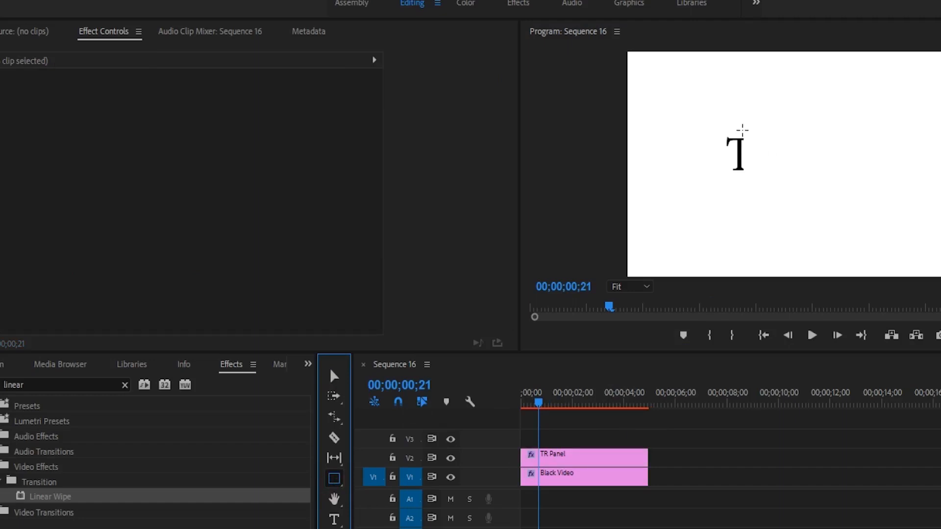
{"action": "left_click_drag", "start_coordinate": [742, 129], "coordinate": [746, 185]}
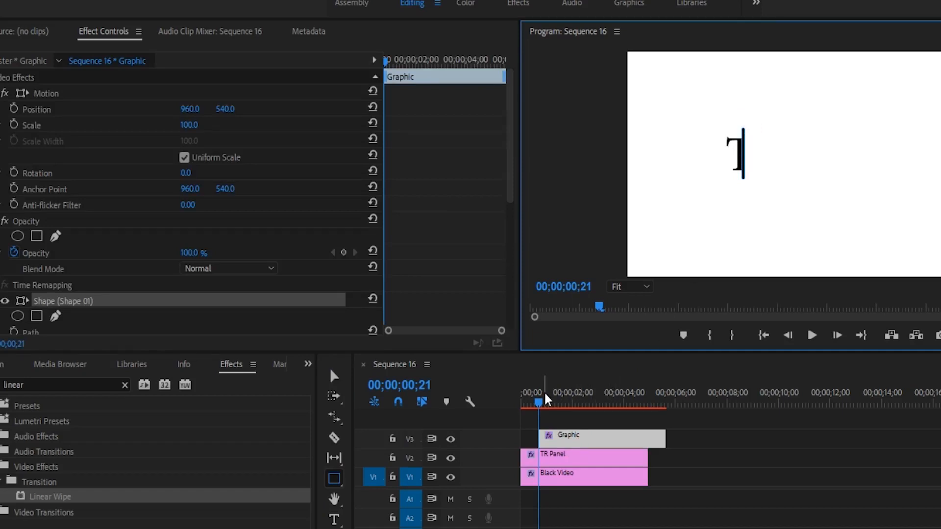
- Keyframe the thin rectangle's Position from its place at 00;00;00;21 to a horizontal value of 1382.0 at 00;00;01;19
{"action": "mouse_move", "coordinate": [541, 399]}
{"action": "left_mouse_down"}
{"action": "mouse_move", "coordinate": [577, 400]}
{"action": "mouse_move", "coordinate": [540, 402]}
{"action": "left_mouse_up"}
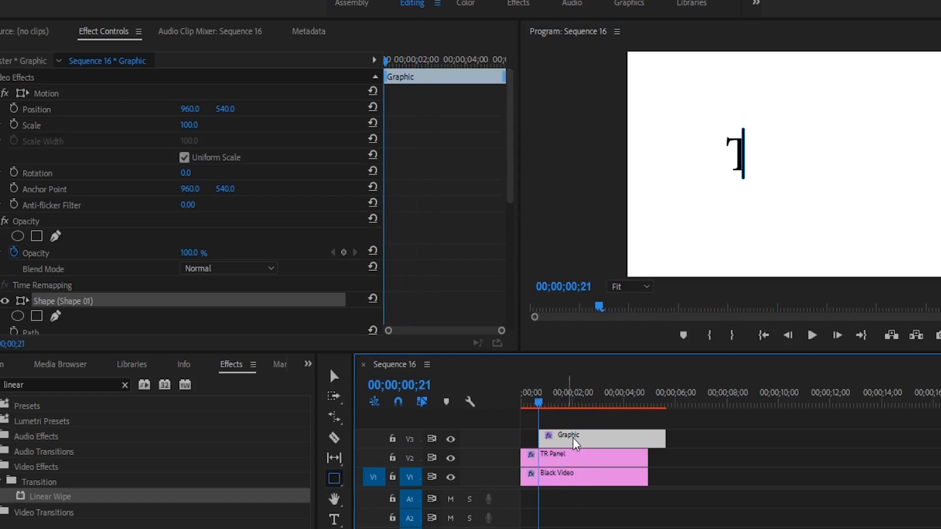
{"action": "mouse_move", "coordinate": [508, 124]}
{"action": "left_mouse_down"}
{"action": "mouse_move", "coordinate": [516, 160]}
{"action": "mouse_move", "coordinate": [510, 240]}
{"action": "left_mouse_up"}
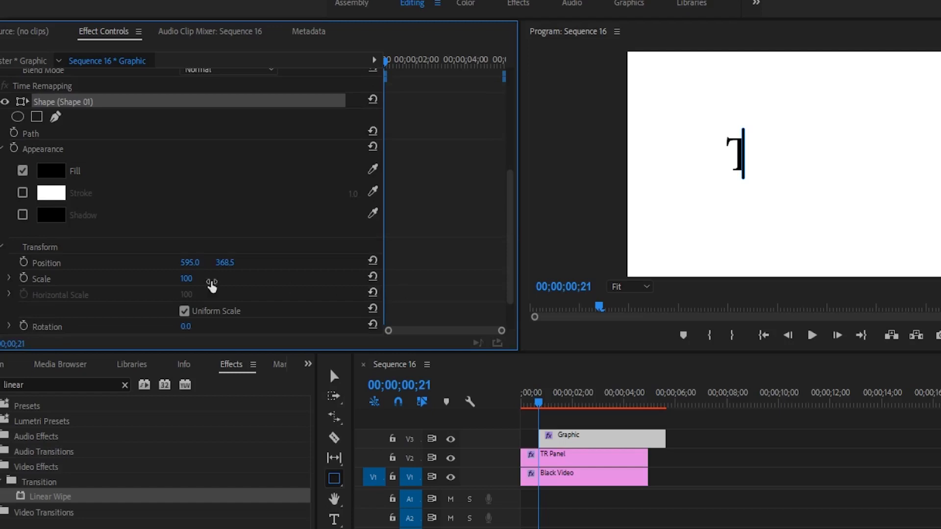
{"action": "left_click", "coordinate": [23, 266]}
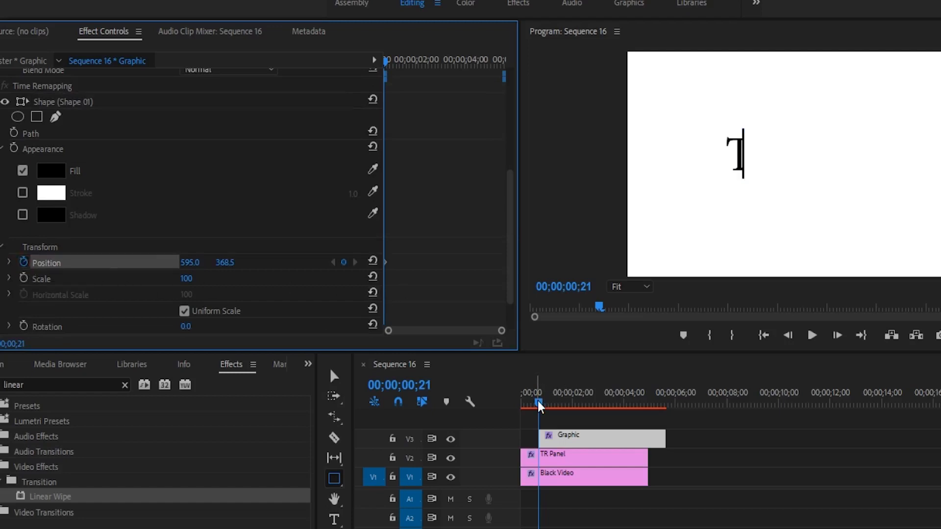
{"action": "left_click_drag", "start_coordinate": [539, 406], "coordinate": [563, 407]}
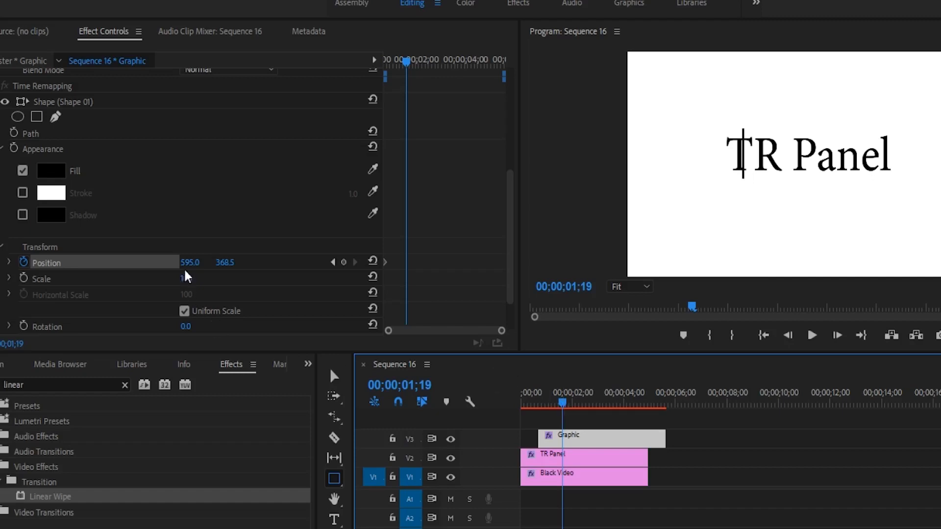
{"action": "left_click_drag", "start_coordinate": [190, 269], "coordinate": [575, 270]}
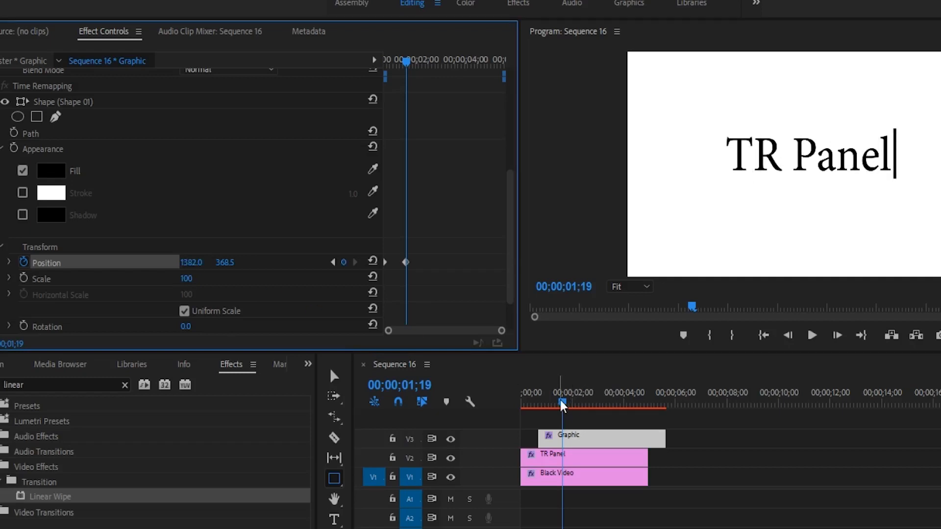
- Play the sequence from the beginning to check the bar's movement against the text reveal
{"action": "left_click_drag", "start_coordinate": [563, 405], "coordinate": [500, 408]}
{"action": "left_click", "coordinate": [808, 342]}
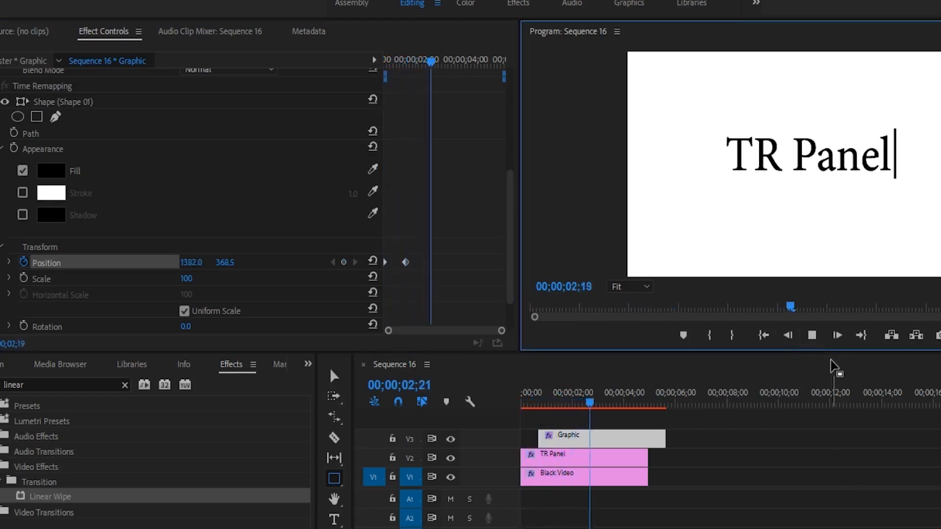
{"action": "key", "text": "space"}
{"action": "left_click_drag", "start_coordinate": [540, 402], "coordinate": [490, 411]}
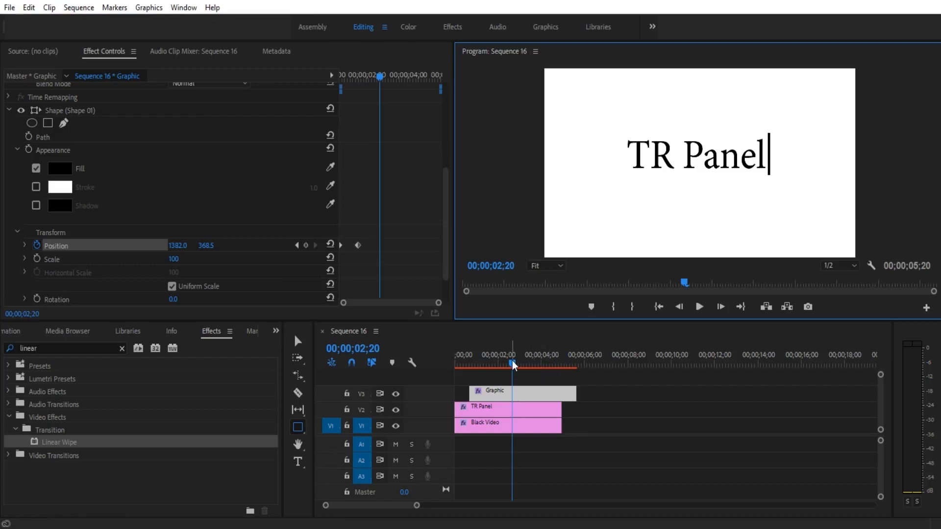
- Keyframe the thin rectangle's Opacity from 100% at 00;00;01;22 to 0% at 00;00;02;15
{"action": "left_click_drag", "start_coordinate": [513, 365], "coordinate": [495, 370]}
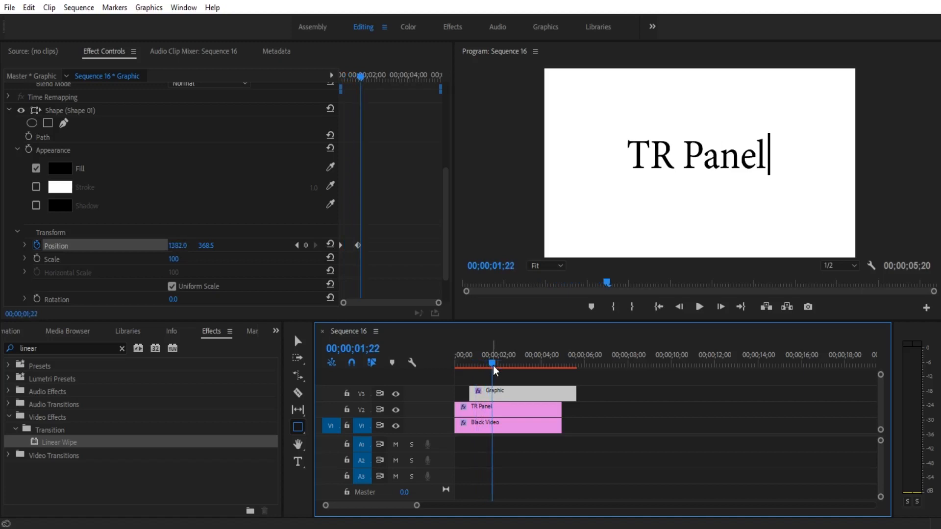
{"action": "left_click_drag", "start_coordinate": [447, 227], "coordinate": [446, 273]}
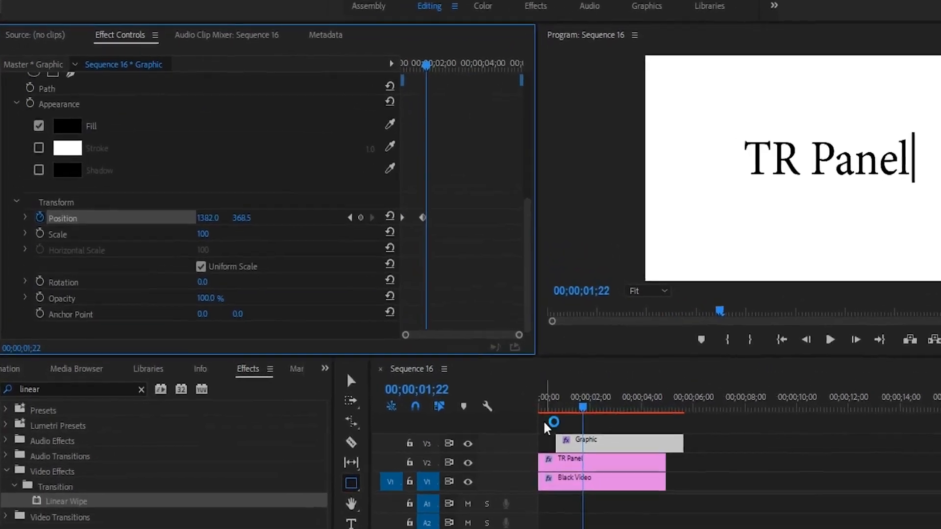
{"action": "left_click", "coordinate": [42, 315]}
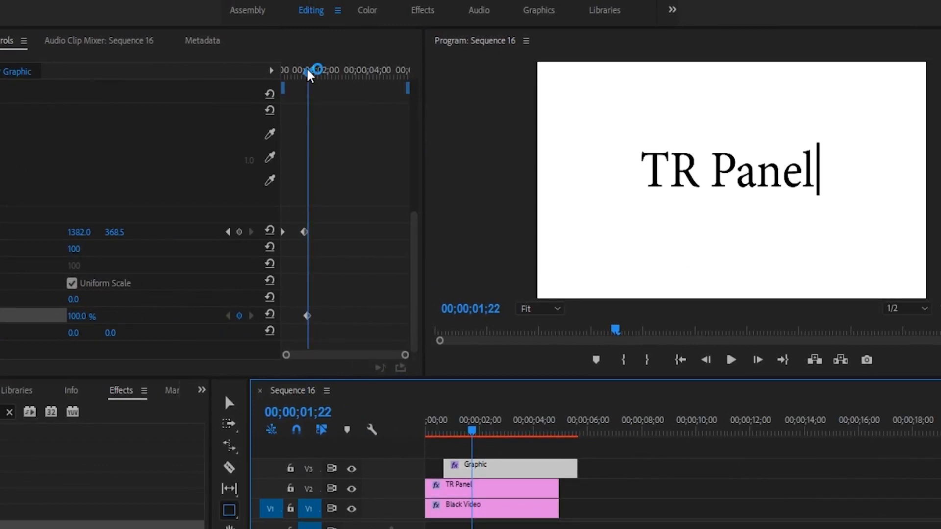
{"action": "left_click_drag", "start_coordinate": [308, 73], "coordinate": [328, 72]}
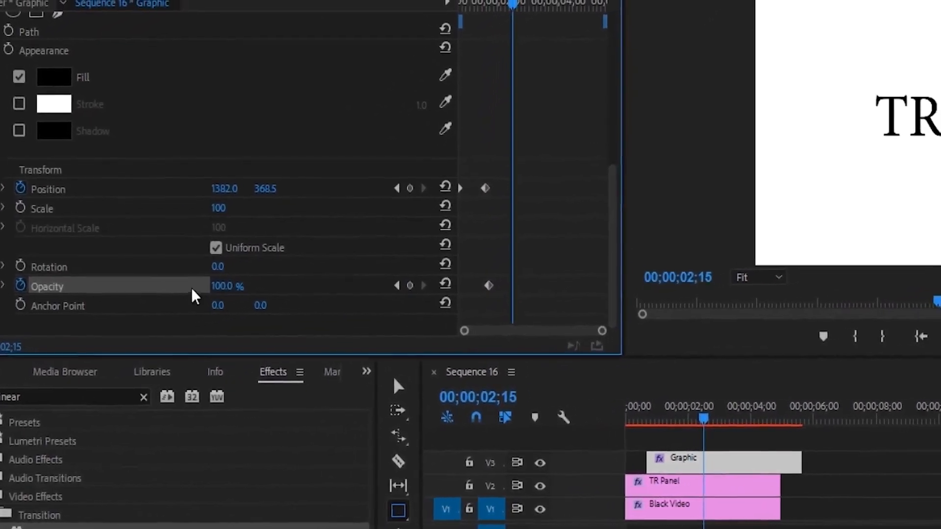
{"action": "left_click_drag", "start_coordinate": [239, 283], "coordinate": [159, 283]}
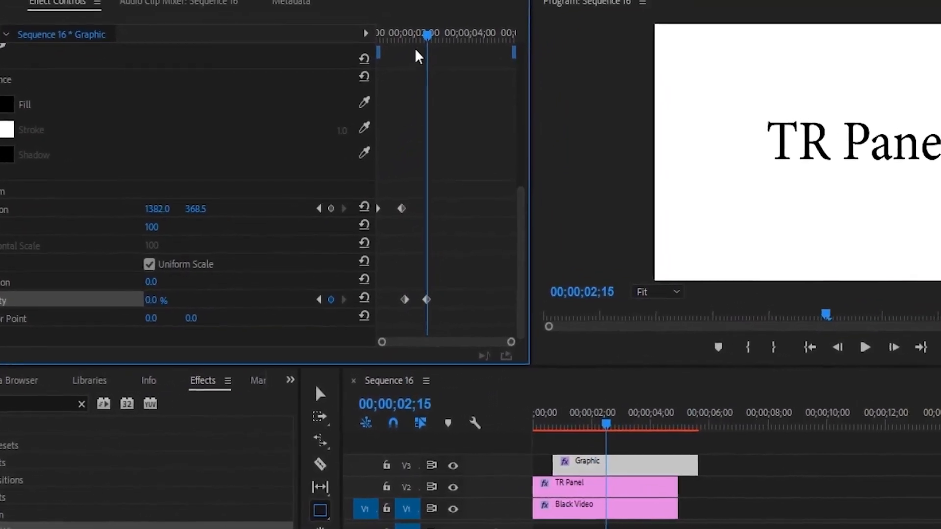
- Add a 100% Opacity keyframe for the thin rectangle at 00;00;03;01
{"action": "left_click_drag", "start_coordinate": [449, 27], "coordinate": [466, 27]}
{"action": "left_click_drag", "start_coordinate": [380, 61], "coordinate": [378, 61]}
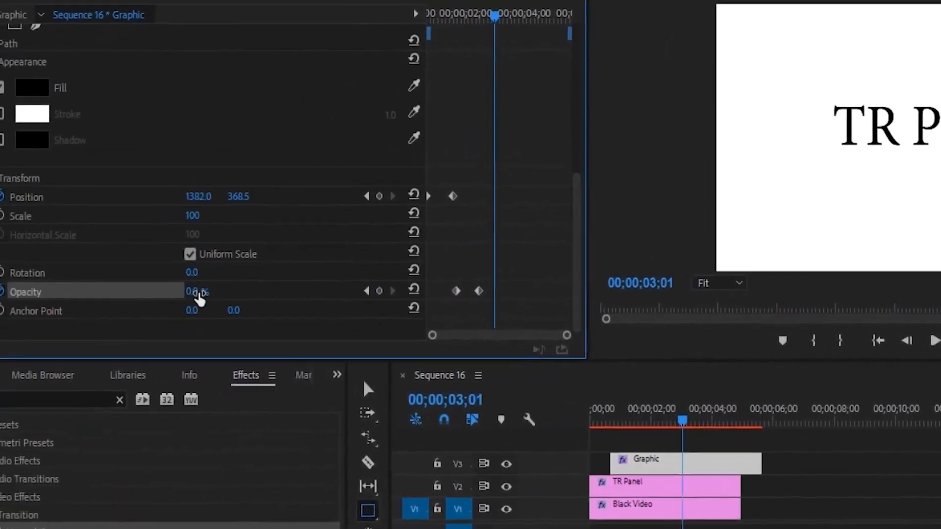
{"action": "left_click_drag", "start_coordinate": [199, 294], "coordinate": [208, 293]}
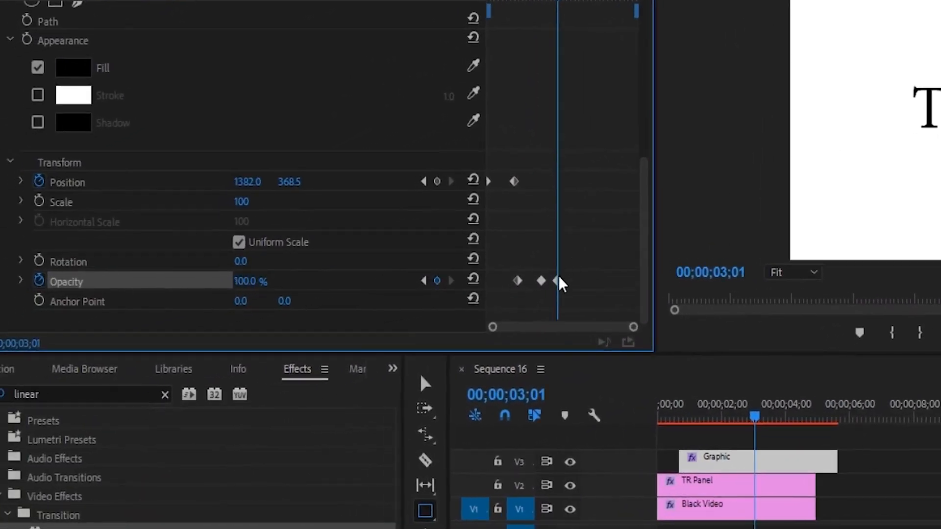
- Copy the thin rectangle's three Opacity keyframes and paste them at 00;00;03;01 and again at 00;00;04;11
{"action": "left_click_drag", "start_coordinate": [567, 256], "coordinate": [487, 296]}
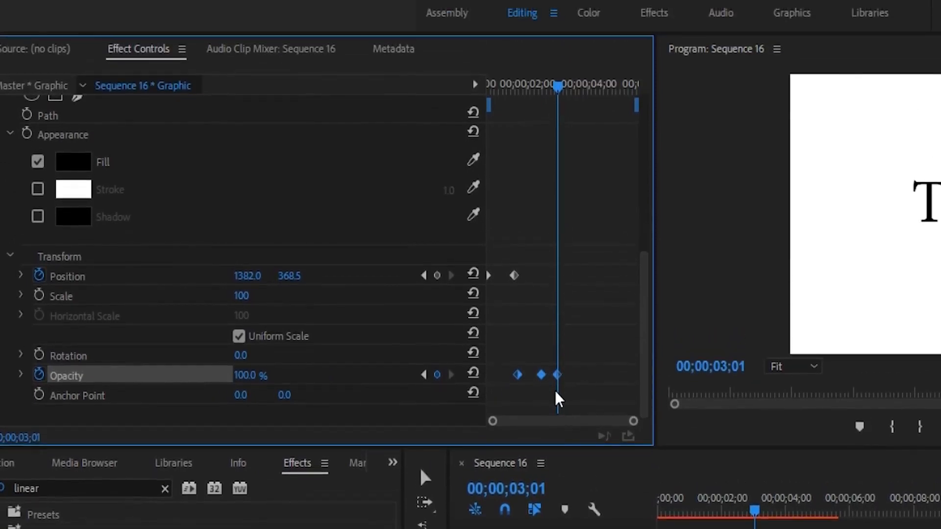
{"action": "left_click_drag", "start_coordinate": [558, 88], "coordinate": [558, 96]}
{"action": "key", "text": "ctrl+v"}
{"action": "left_click_drag", "start_coordinate": [558, 88], "coordinate": [606, 102]}
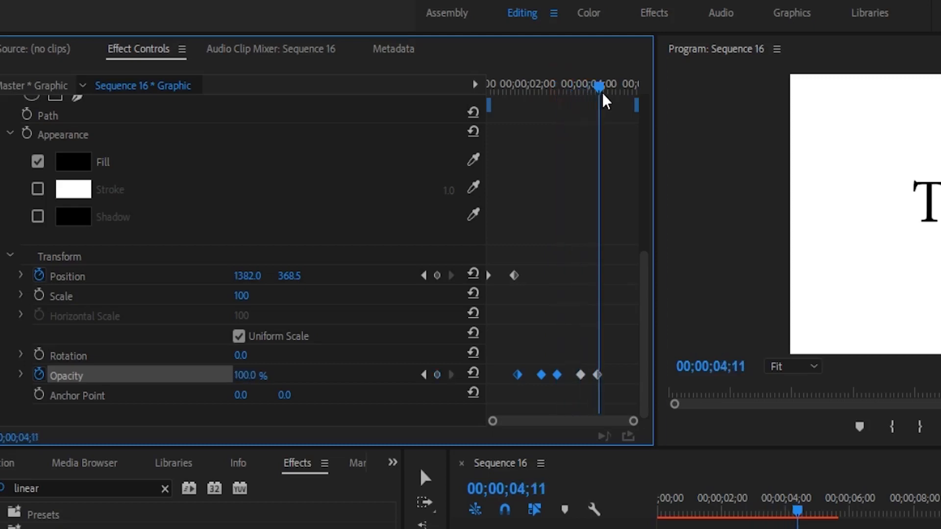
{"action": "key", "text": "ctrl+v"}
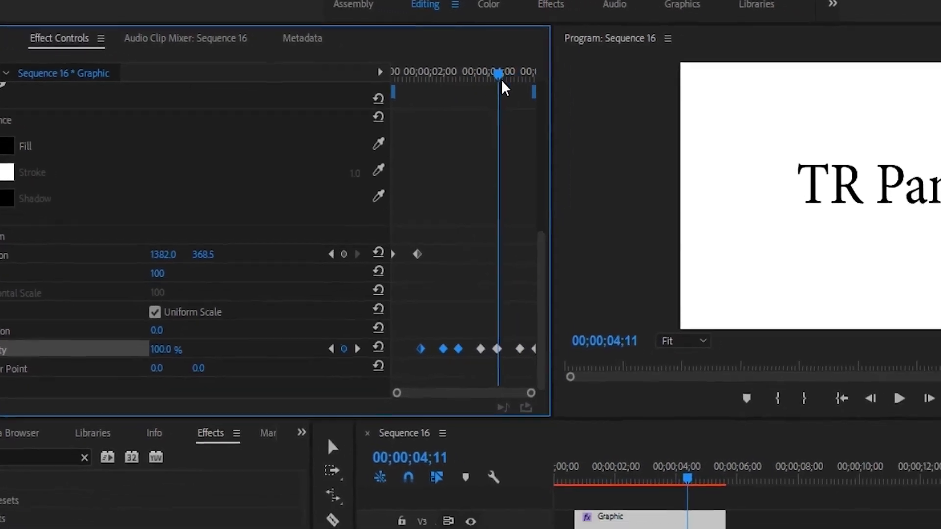
- Play the sequence from the beginning to check the bar's repeated blinking after the text reveal
{"action": "left_click_drag", "start_coordinate": [520, 436], "coordinate": [463, 447]}
{"action": "left_click", "coordinate": [764, 491]}
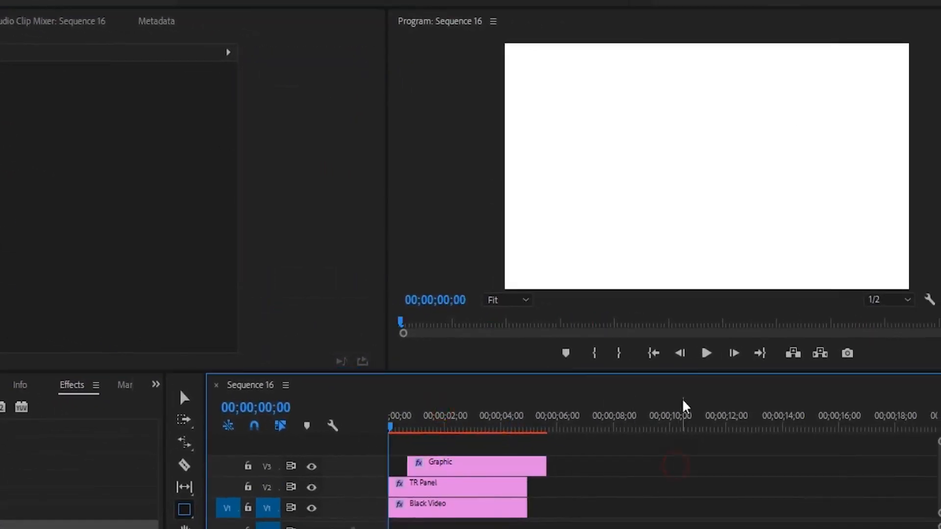
{"action": "left_click", "coordinate": [788, 380]}
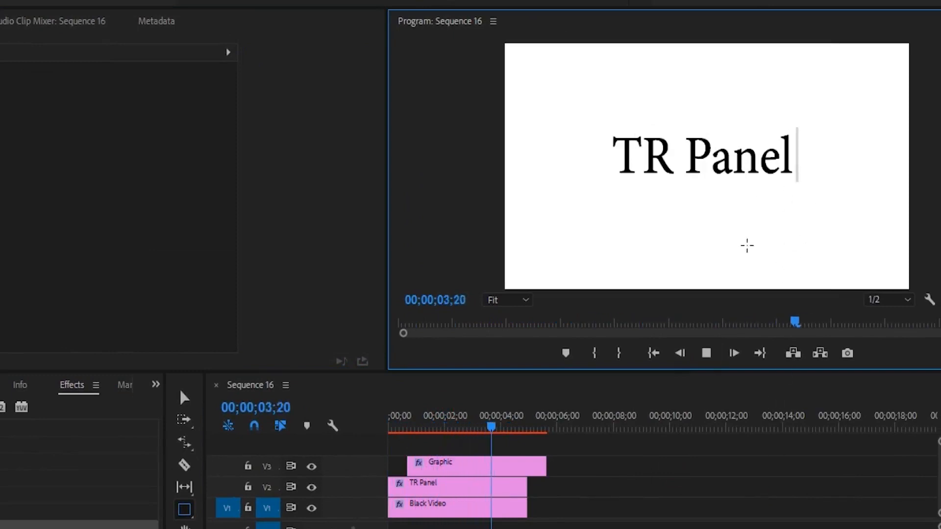
- Shift the Graphic clip's fourth Opacity keyframe slightly earlier and paste a copy of the 100% keyframe at 00;00;03;29
{"action": "left_click_drag", "start_coordinate": [536, 429], "coordinate": [499, 435]}
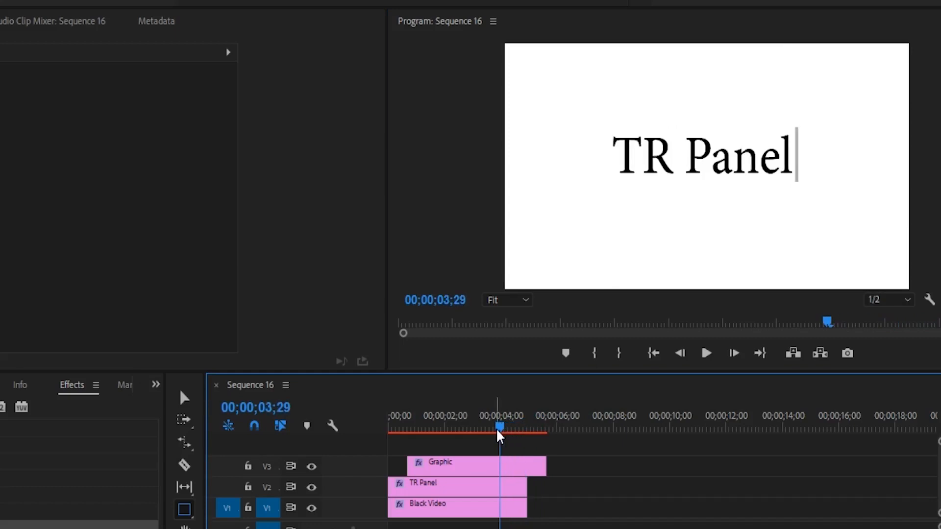
{"action": "left_click", "coordinate": [509, 472]}
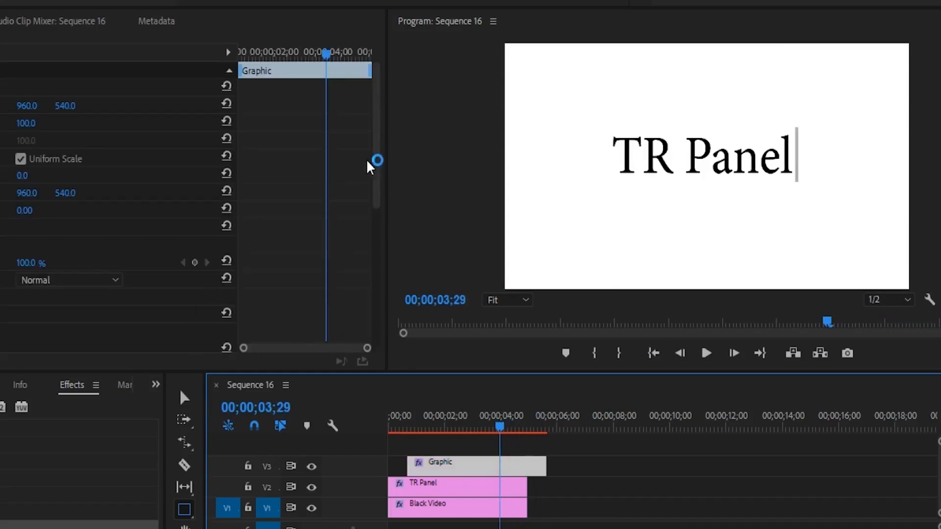
{"action": "left_click_drag", "start_coordinate": [370, 166], "coordinate": [373, 290]}
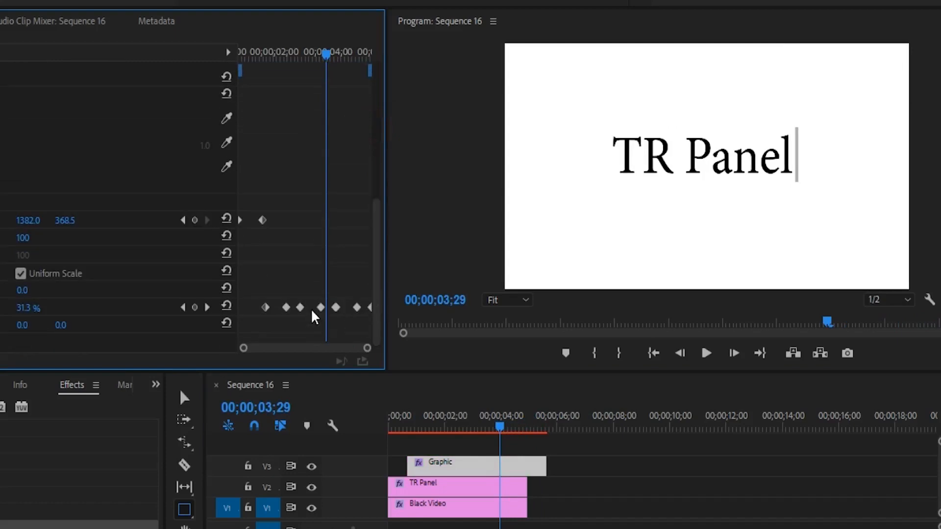
{"action": "left_click_drag", "start_coordinate": [320, 307], "coordinate": [338, 308]}
{"action": "left_click", "coordinate": [336, 308]}
{"action": "key", "text": "ctrl+c"}
{"action": "key", "text": "ctrl+v"}
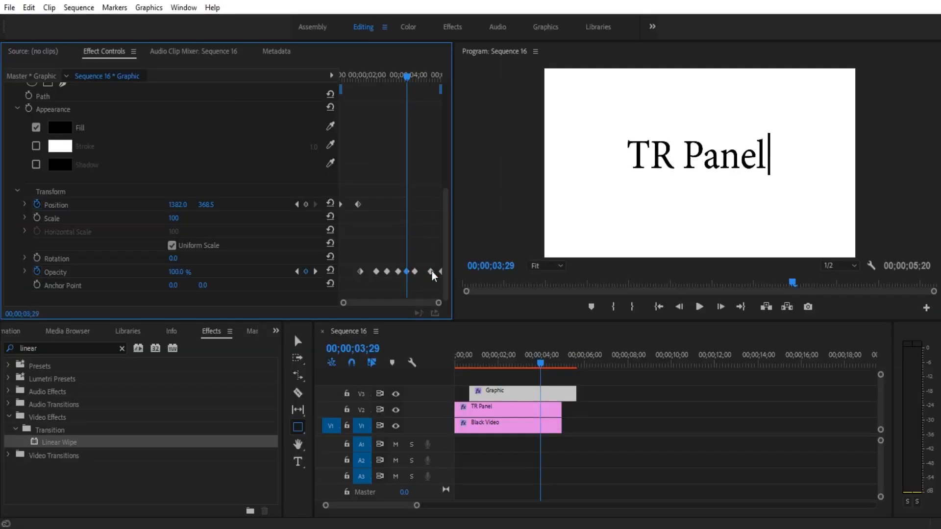
- Move the last two and the second to fourth Opacity keyframes slightly earlier, previewing the blink between changes
{"action": "left_click_drag", "start_coordinate": [431, 271], "coordinate": [426, 272]}
{"action": "left_click_drag", "start_coordinate": [441, 271], "coordinate": [436, 271]}
{"action": "left_click_drag", "start_coordinate": [540, 363], "coordinate": [474, 357]}
{"action": "left_click", "coordinate": [699, 306]}
{"action": "left_click", "coordinate": [531, 363]}
{"action": "left_click_drag", "start_coordinate": [376, 271], "coordinate": [384, 271]}
{"action": "left_click_drag", "start_coordinate": [398, 272], "coordinate": [394, 272]}
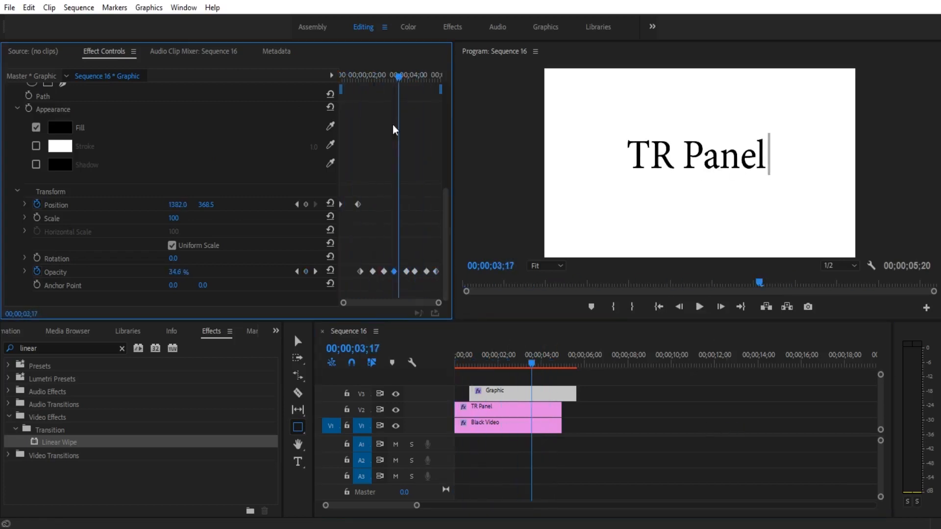
{"action": "key", "text": "space"}
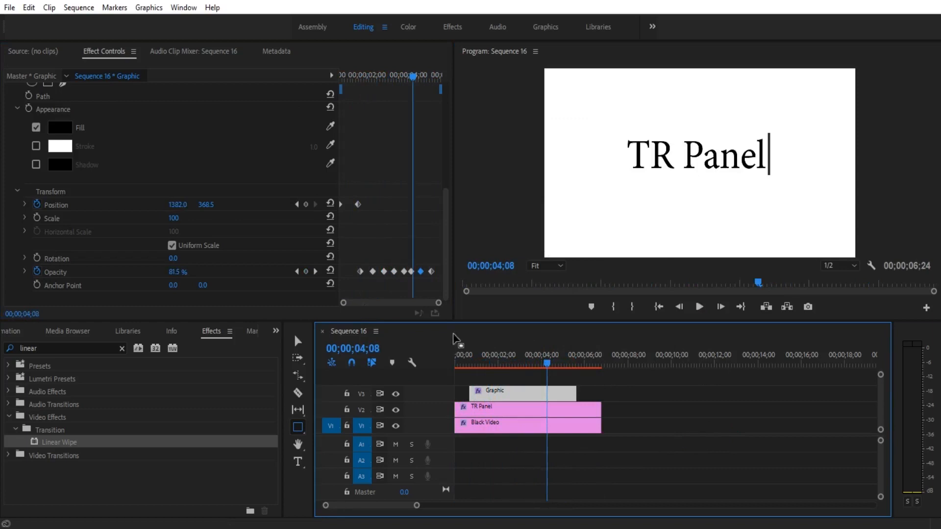
- Pack the bar's Opacity keyframes into short, roughly even intervals after the first one for a faster blink
{"action": "left_click", "coordinate": [378, 271]}
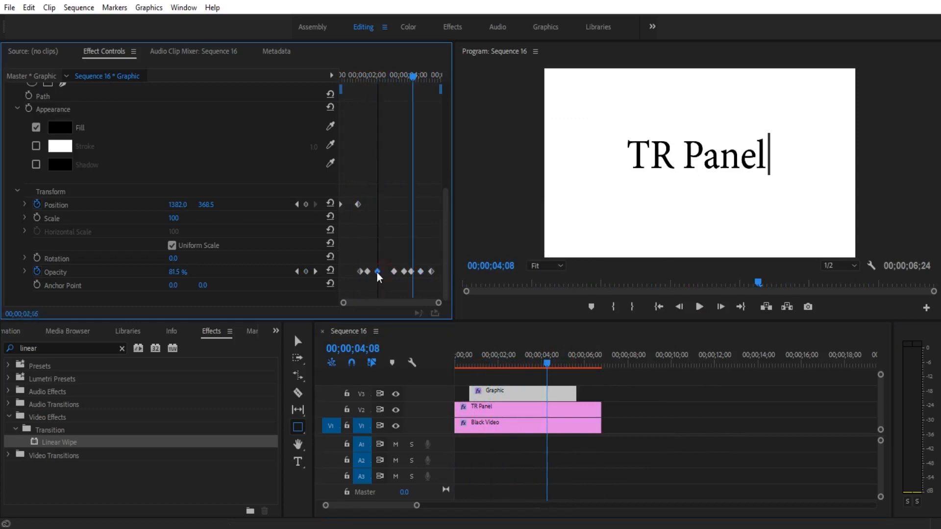
{"action": "left_click_drag", "start_coordinate": [378, 272], "coordinate": [374, 271]}
{"action": "left_click_drag", "start_coordinate": [394, 271], "coordinate": [381, 272]}
{"action": "mouse_move", "coordinate": [404, 272]}
{"action": "left_mouse_down"}
{"action": "mouse_move", "coordinate": [388, 271]}
{"action": "mouse_move", "coordinate": [397, 271]}
{"action": "left_mouse_up"}
{"action": "left_click_drag", "start_coordinate": [421, 272], "coordinate": [403, 272]}
{"action": "left_click_drag", "start_coordinate": [432, 271], "coordinate": [412, 271]}
- Play the sequence through the text reveal to check the timing of the bar's faster blinking
{"action": "left_click_drag", "start_coordinate": [413, 76], "coordinate": [353, 76]}
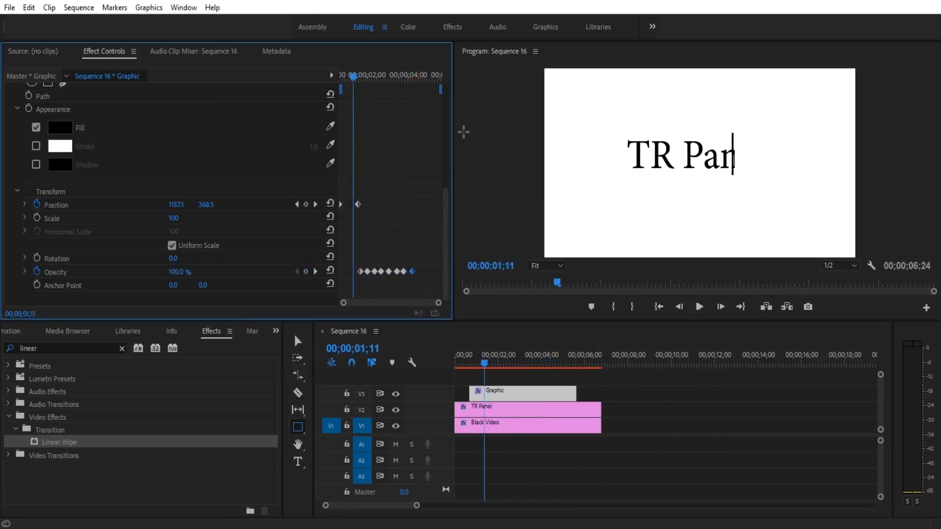
{"action": "left_click", "coordinate": [699, 307]}
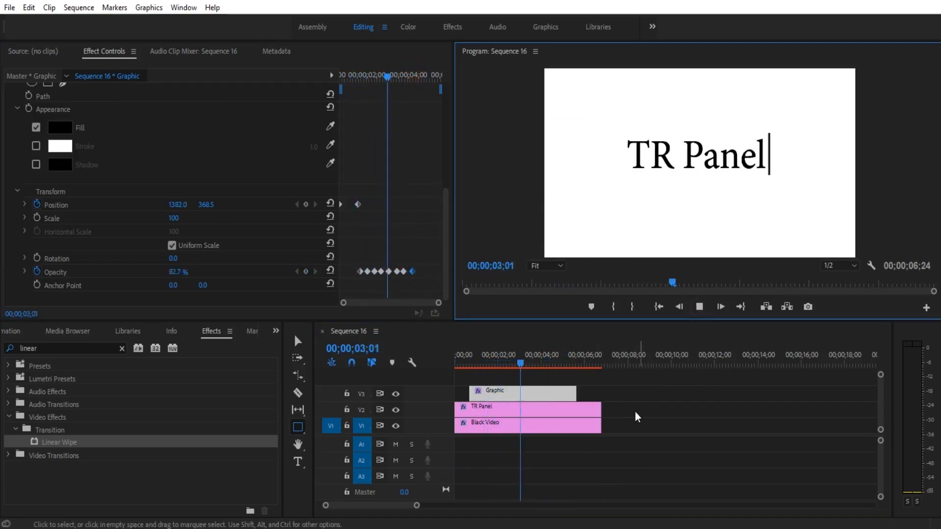
{"action": "left_click_drag", "start_coordinate": [527, 360], "coordinate": [456, 365]}
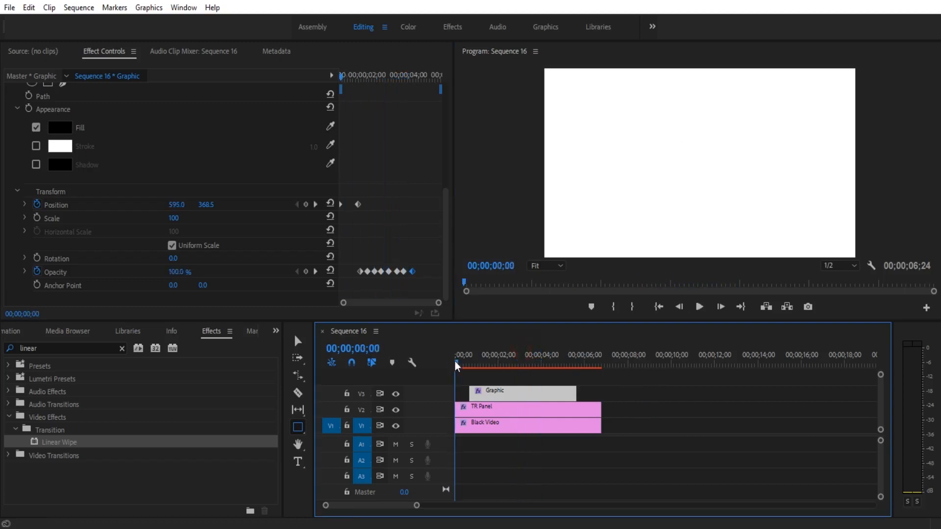
{"action": "left_click", "coordinate": [698, 307]}
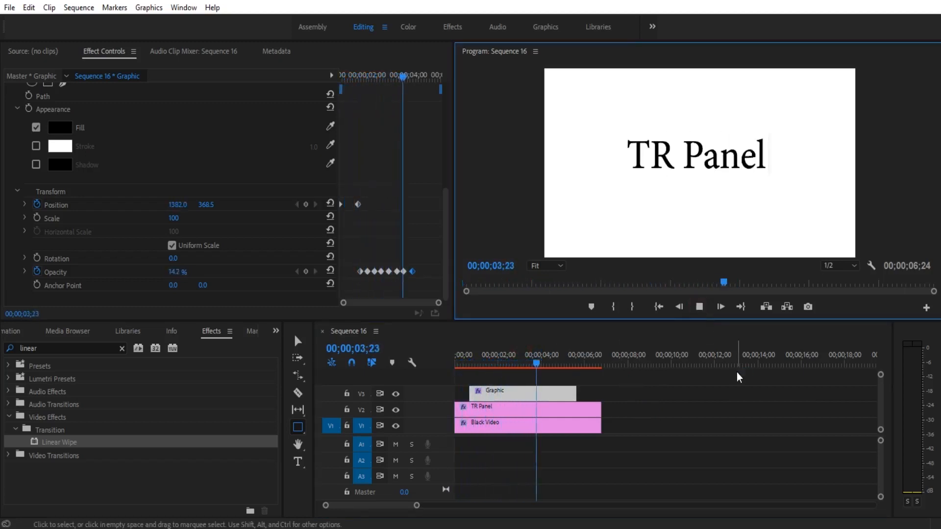
{"action": "left_click", "coordinate": [699, 307]}
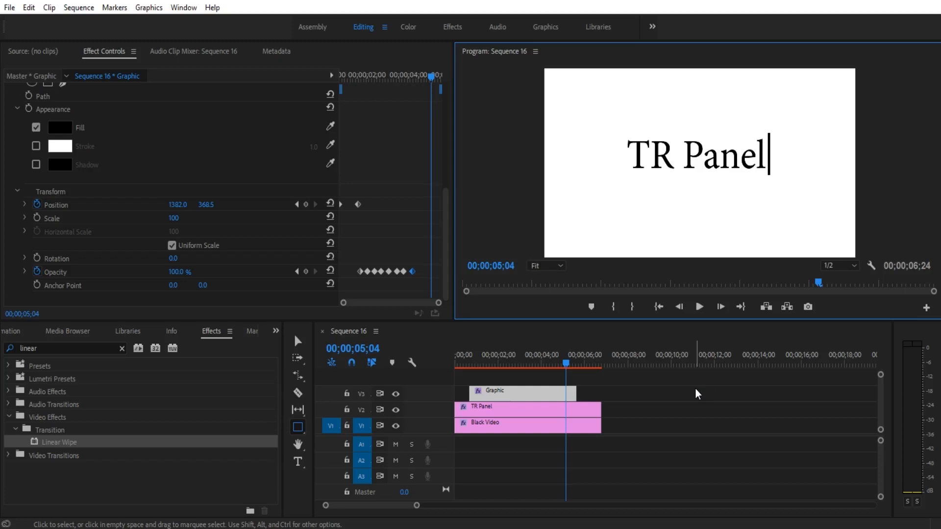
- Delete the Graphic and TR Panel clips above the Black Video clip
{"action": "left_click_drag", "start_coordinate": [625, 411], "coordinate": [520, 391]}
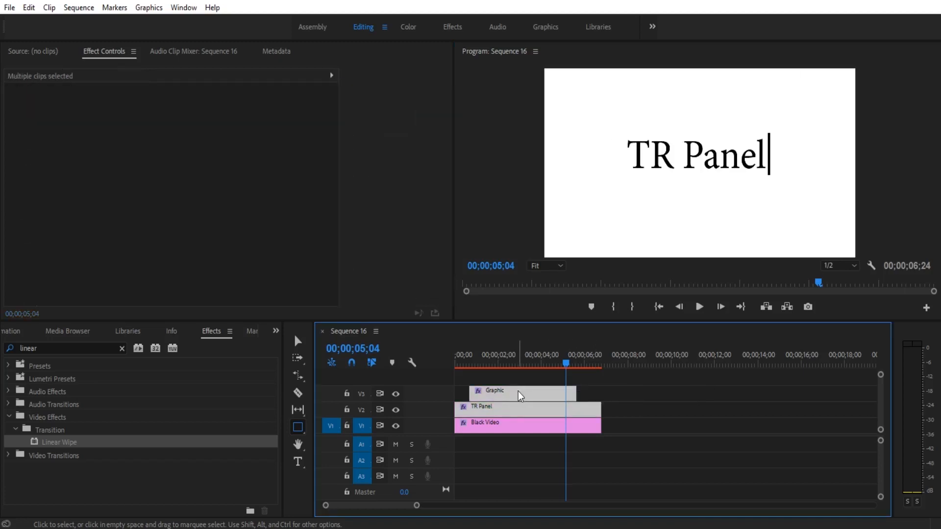
{"action": "key", "text": "Delete"}
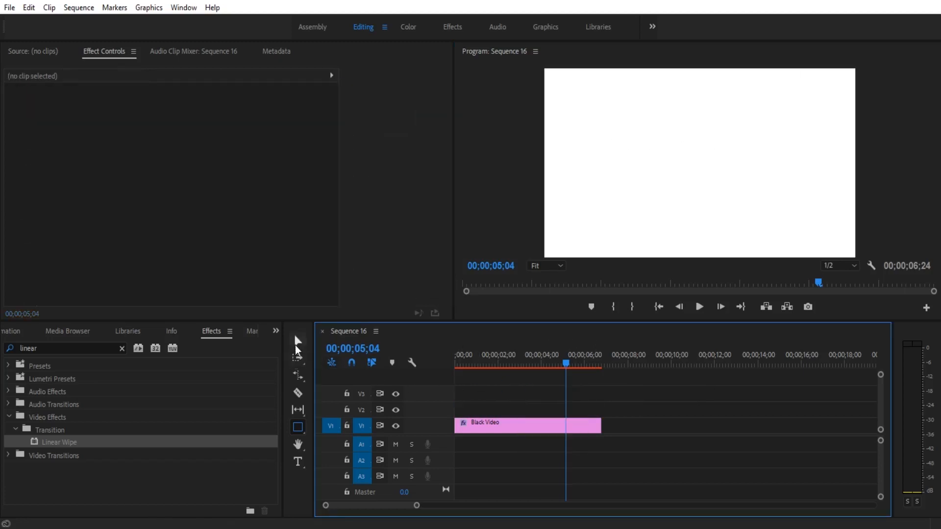
{"action": "left_click", "coordinate": [296, 343]}
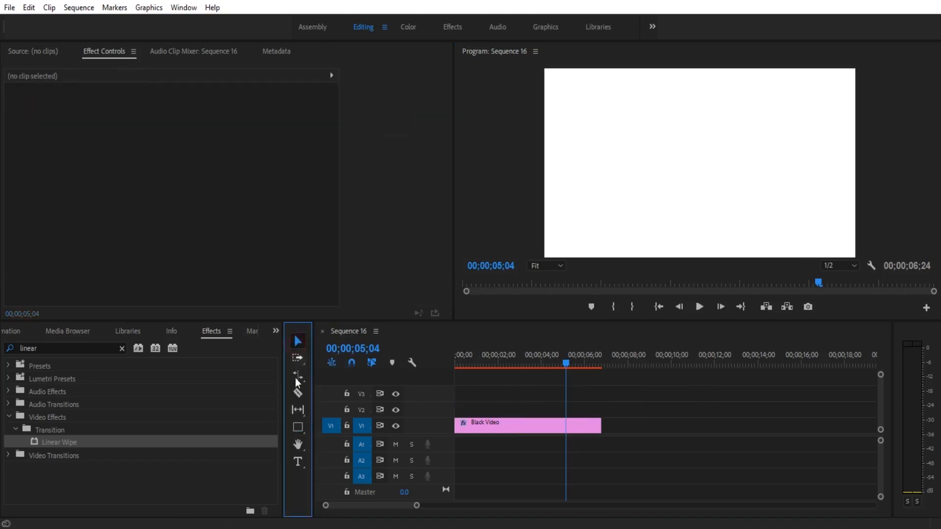
- Add a new text layer reading "TR Panel" over the white background
{"action": "left_click", "coordinate": [298, 468]}
{"action": "left_click", "coordinate": [645, 156]}
{"action": "type", "text": "TR Panel"}
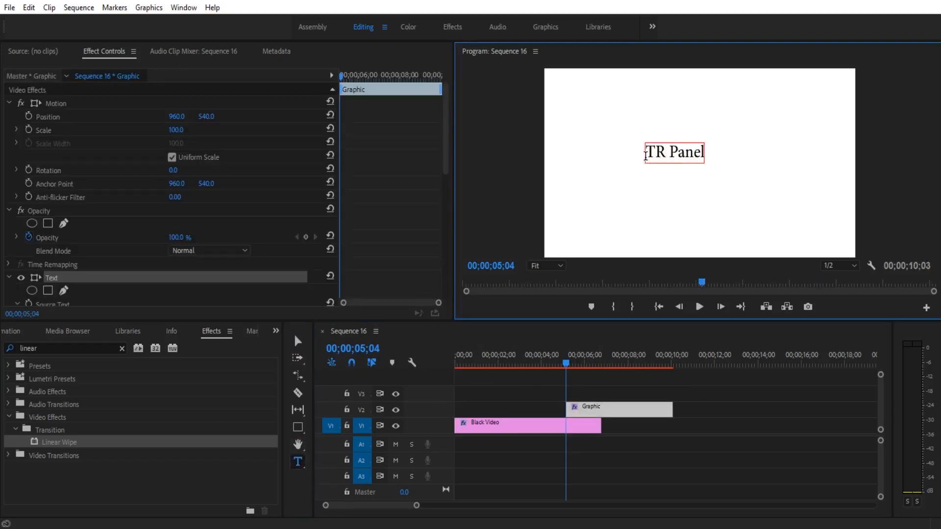
{"action": "left_click", "coordinate": [297, 341]}
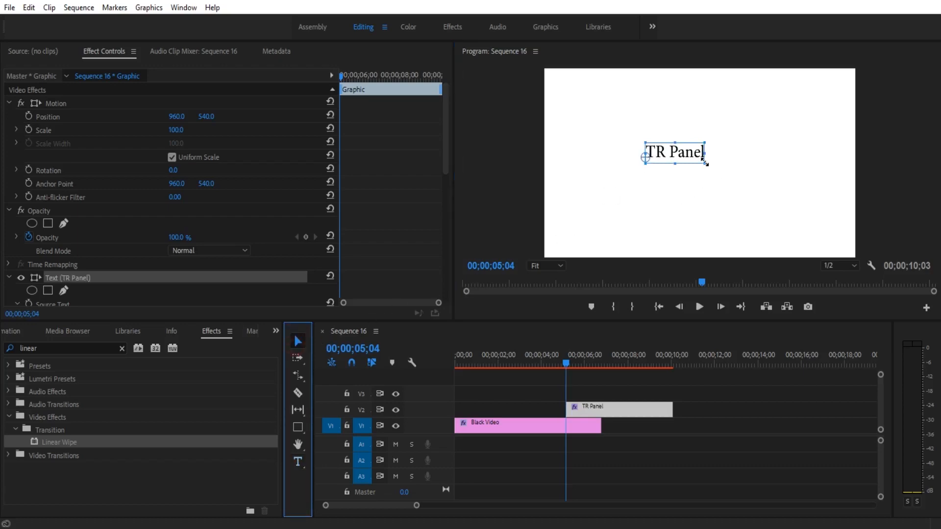
- Enlarge the new text to span most of the frame's width and move its clip to the start of the sequence
{"action": "left_click_drag", "start_coordinate": [705, 163], "coordinate": [844, 181]}
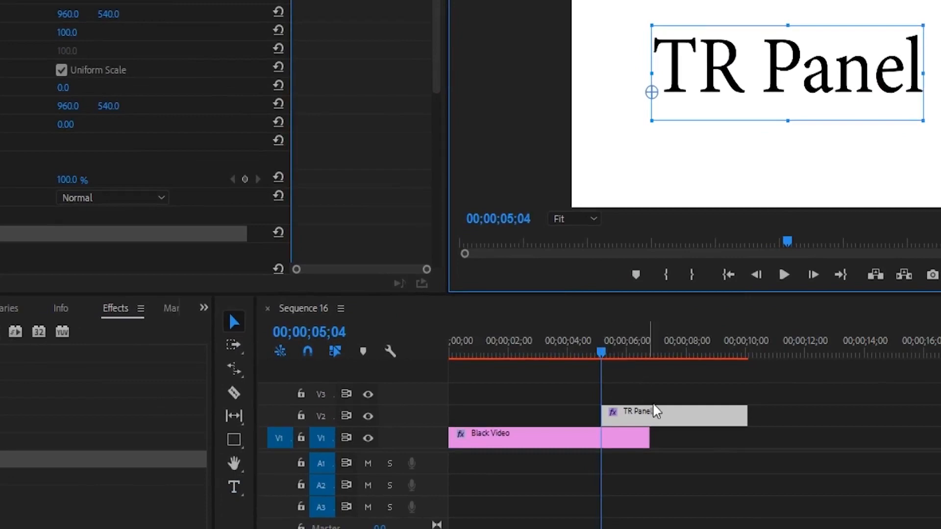
{"action": "left_click_drag", "start_coordinate": [670, 417], "coordinate": [493, 416]}
{"action": "key", "text": "Home"}
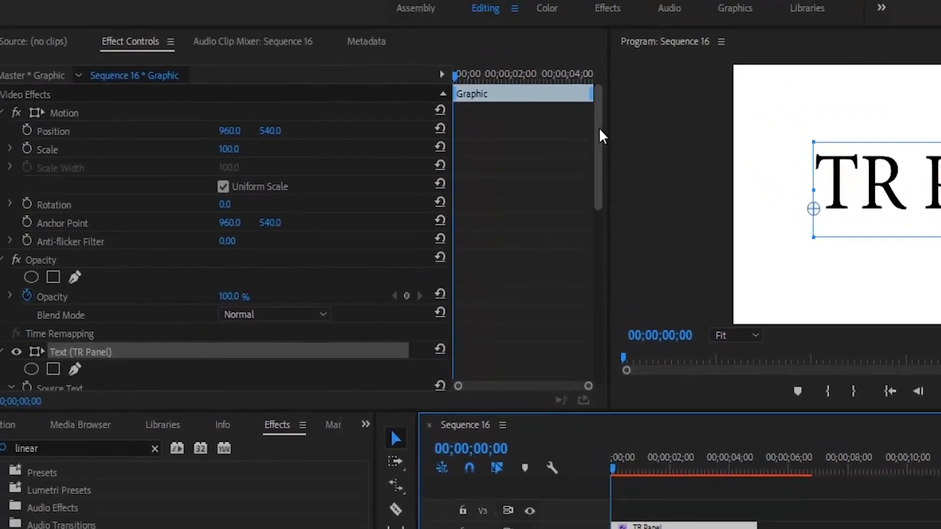
- Add a rectangular Opacity mask to the TR Panel clip and reshape it into a narrow slanted strip left of the text
{"action": "left_click_drag", "start_coordinate": [599, 127], "coordinate": [595, 160]}
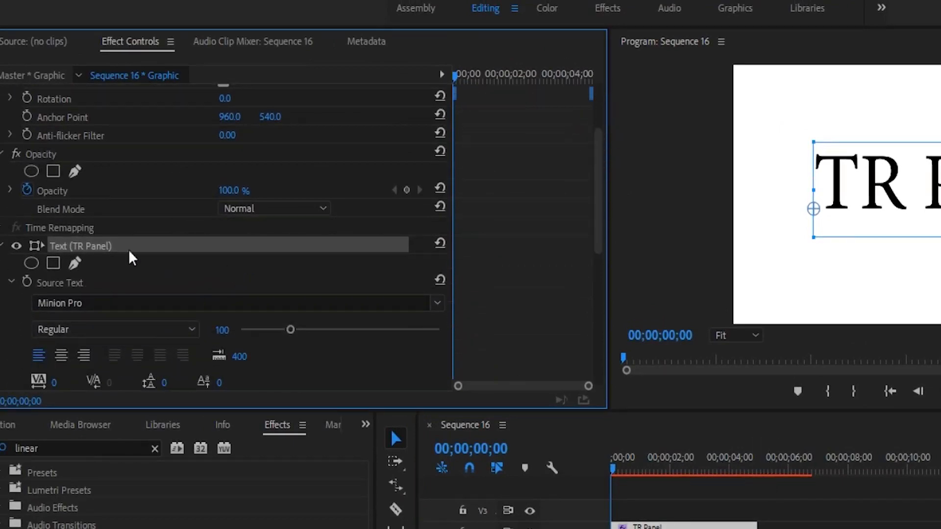
{"action": "left_click", "coordinate": [53, 171]}
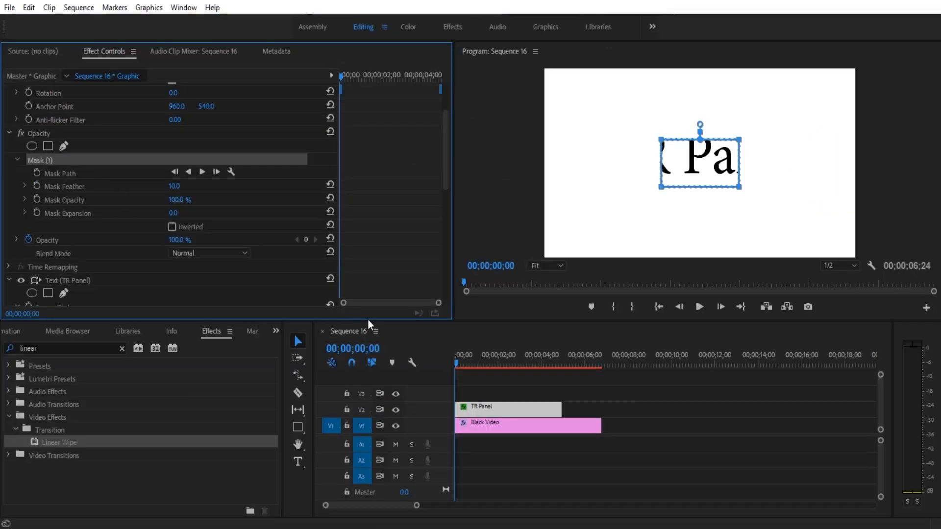
{"action": "left_click_drag", "start_coordinate": [661, 143], "coordinate": [563, 101]}
{"action": "left_click_drag", "start_coordinate": [661, 188], "coordinate": [575, 197]}
{"action": "left_click_drag", "start_coordinate": [740, 141], "coordinate": [602, 196]}
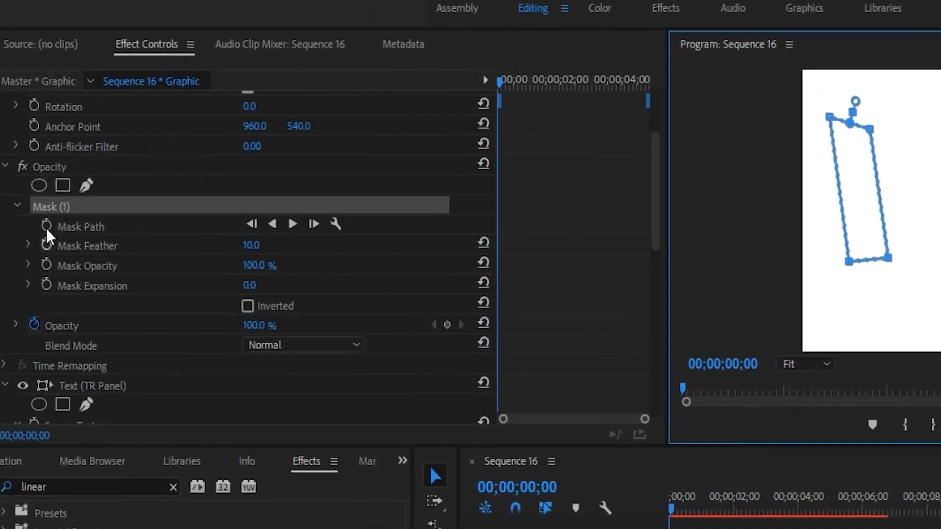
- Keyframe the Mask Path from the narrow strip at 00;00;00;00 to a shape covering the whole text at 00;00;02;00
{"action": "left_click", "coordinate": [46, 225]}
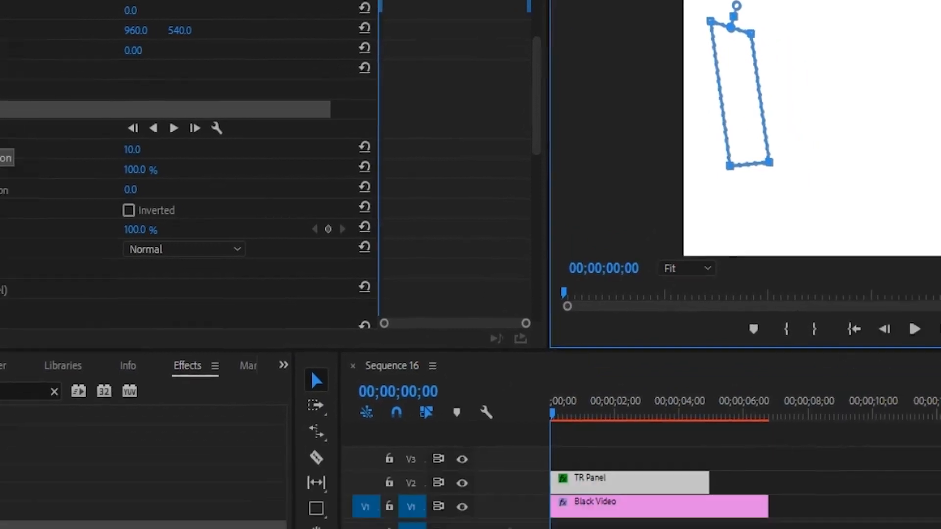
{"action": "left_click_drag", "start_coordinate": [414, 296], "coordinate": [481, 306]}
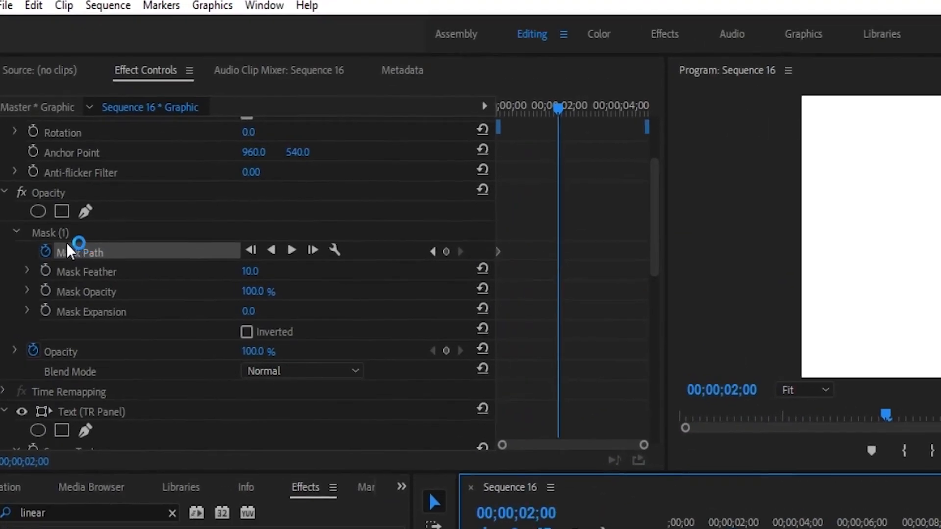
{"action": "left_click", "coordinate": [70, 235]}
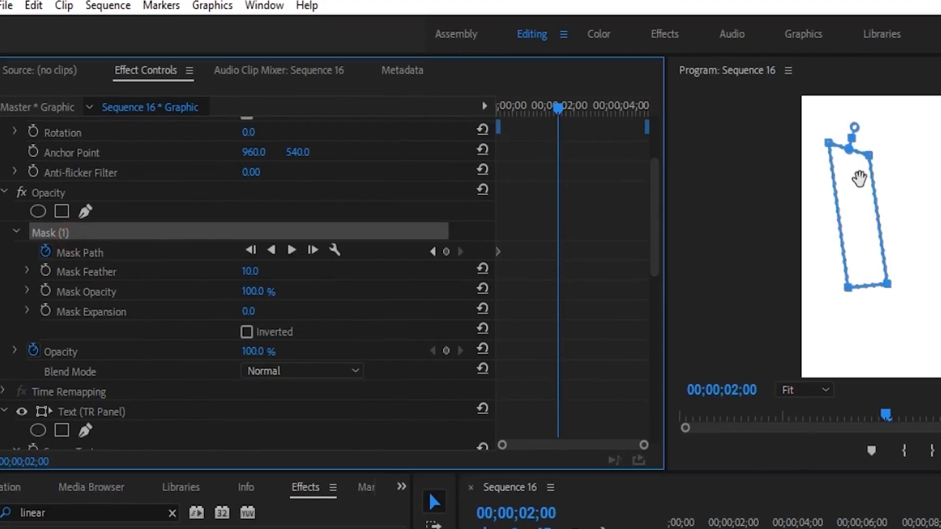
{"action": "left_click_drag", "start_coordinate": [869, 155], "coordinate": [817, 106]}
{"action": "left_click_drag", "start_coordinate": [887, 284], "coordinate": [831, 195]}
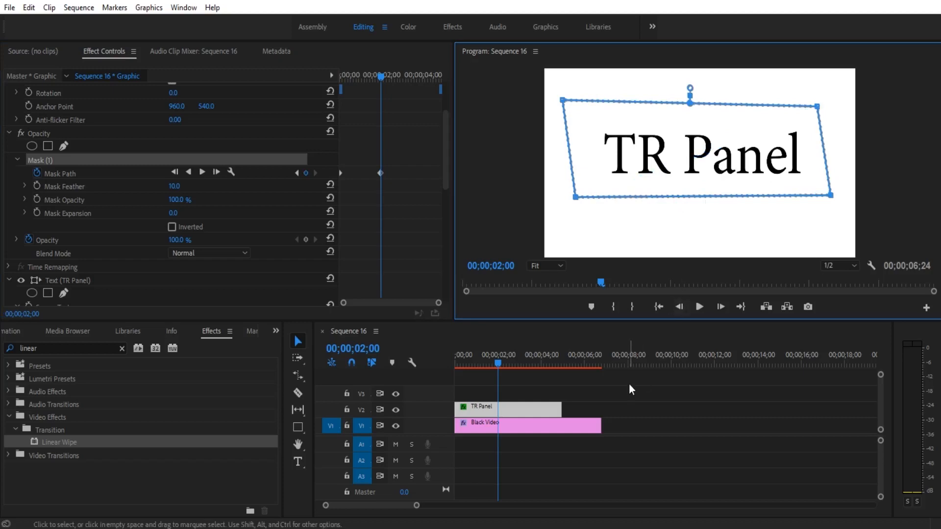
- Play the sequence from the beginning and scrub its first frames to check the masked reveal of the text
{"action": "left_click", "coordinate": [635, 353]}
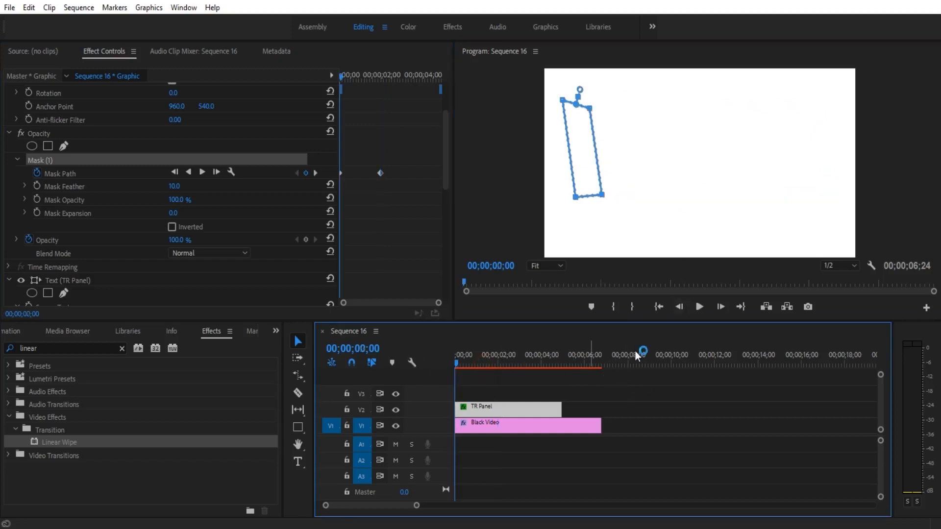
{"action": "left_click", "coordinate": [681, 395]}
{"action": "key", "text": "Home"}
{"action": "left_click", "coordinate": [697, 309]}
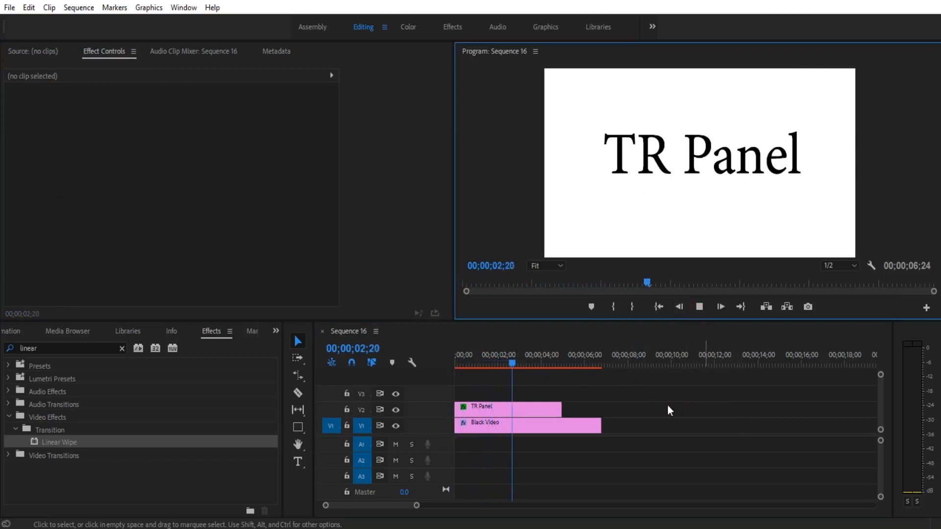
{"action": "left_click_drag", "start_coordinate": [524, 368], "coordinate": [458, 361]}
{"action": "left_click", "coordinate": [703, 311]}
{"action": "left_click", "coordinate": [704, 312]}
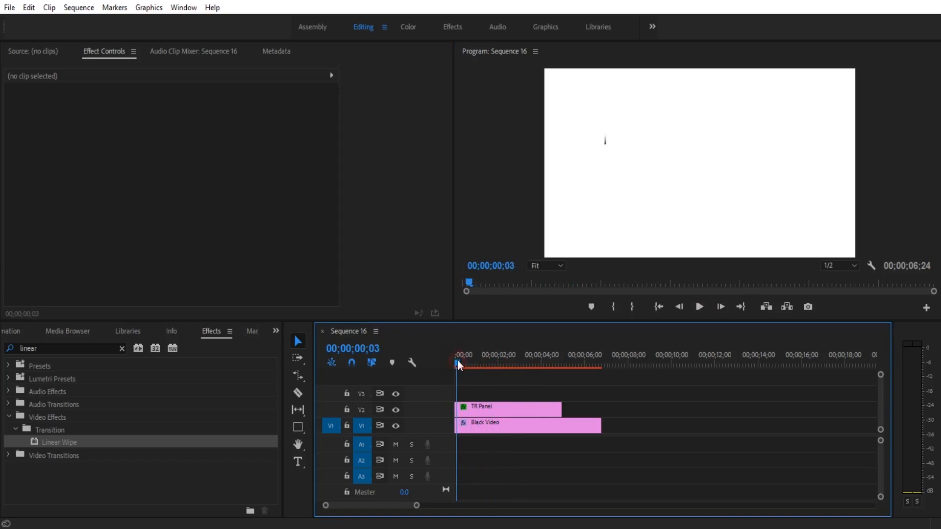
{"action": "left_click_drag", "start_coordinate": [458, 360], "coordinate": [461, 361]}
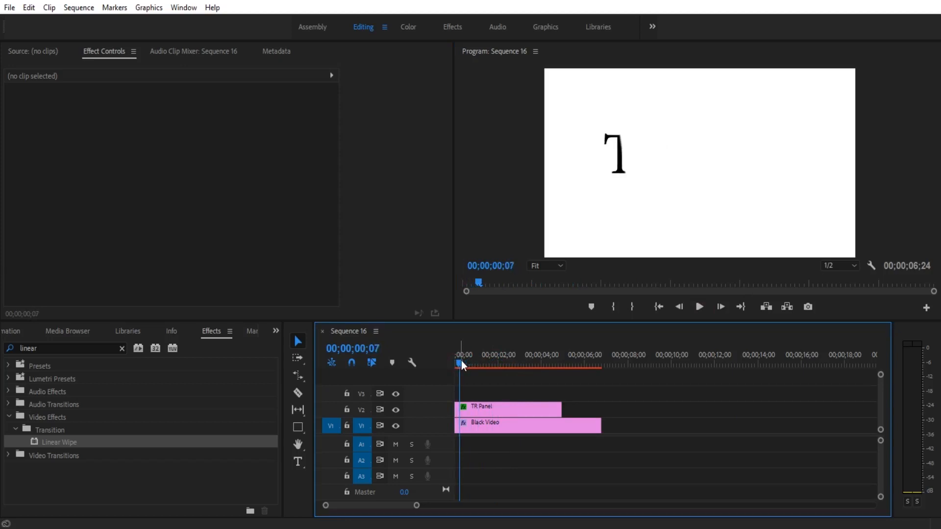
- Draw a thin vertical bar just right of the T and turn on its Position animation at 00;00;00;09
{"action": "left_click", "coordinate": [297, 426]}
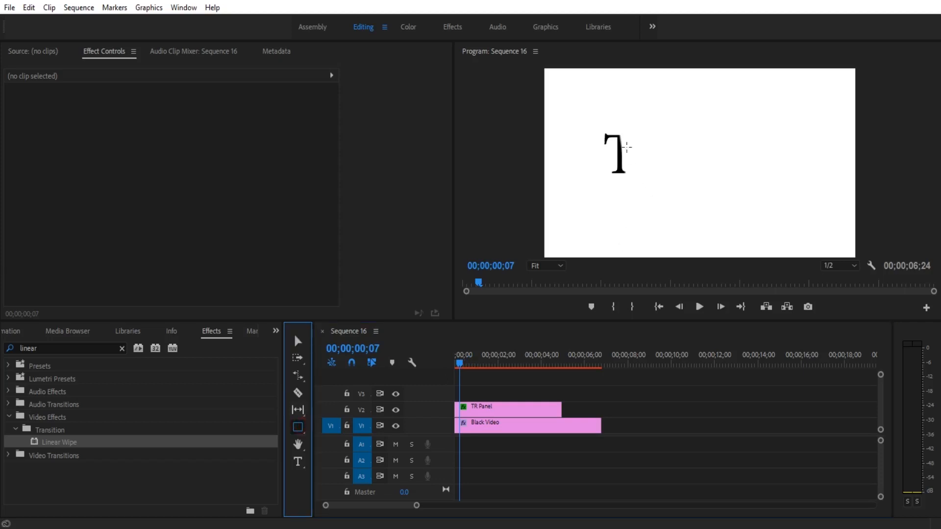
{"action": "left_click_drag", "start_coordinate": [624, 122], "coordinate": [627, 185]}
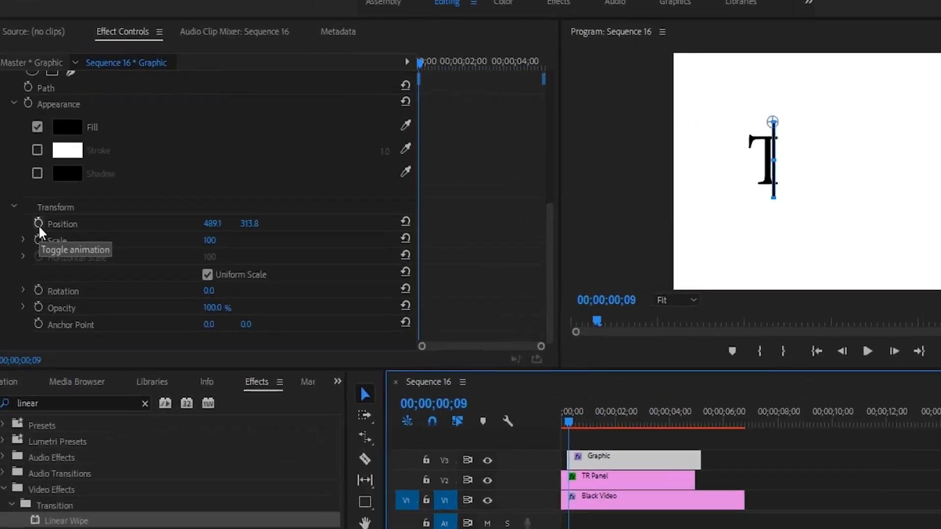
{"action": "left_click", "coordinate": [37, 205]}
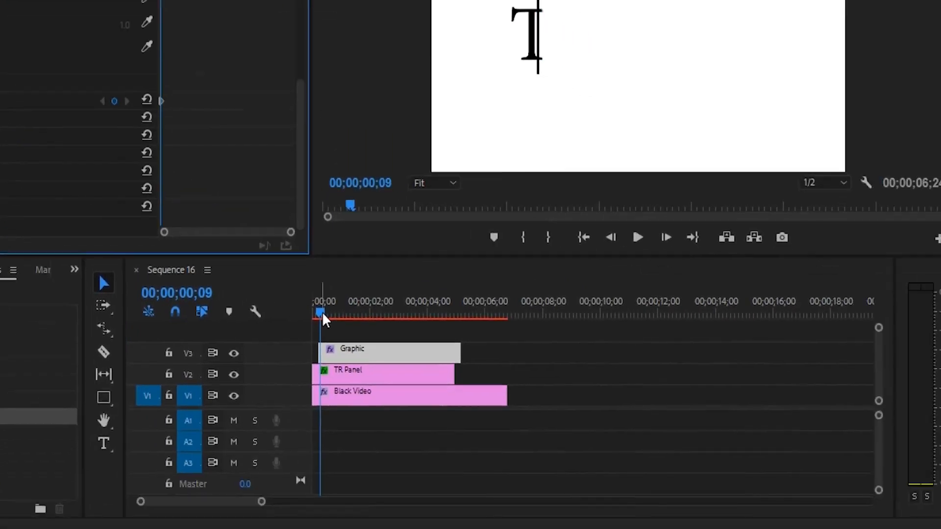
- Keyframe the bar's horizontal Position to 1619.1 at 00;00;01;25, past the end of the text, and play the result
{"action": "left_click_drag", "start_coordinate": [604, 440], "coordinate": [612, 441]}
{"action": "left_click_drag", "start_coordinate": [330, 313], "coordinate": [367, 317]}
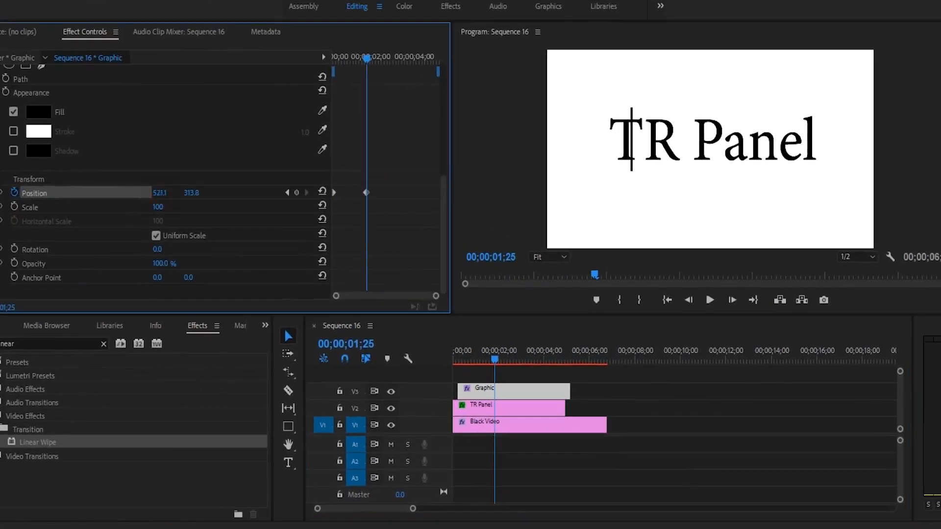
{"action": "left_click_drag", "start_coordinate": [159, 193], "coordinate": [719, 192]}
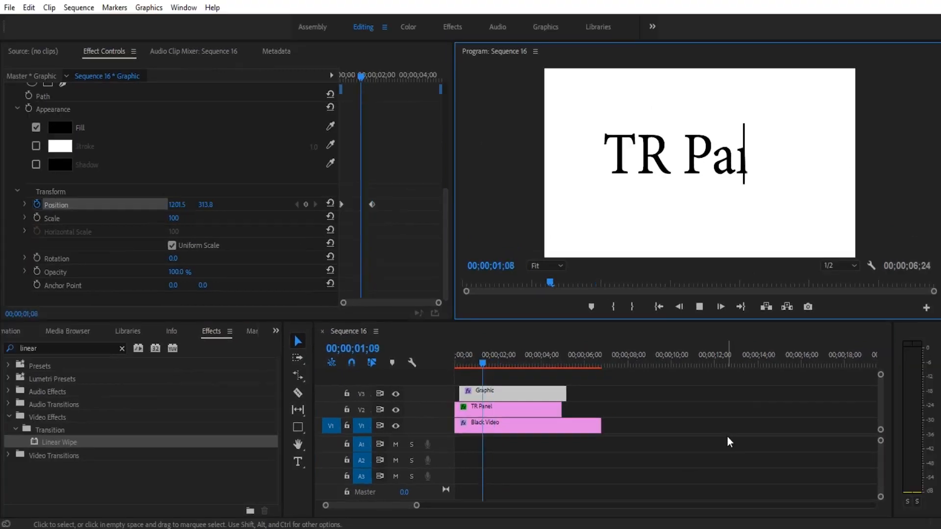
{"action": "left_click", "coordinate": [701, 309]}
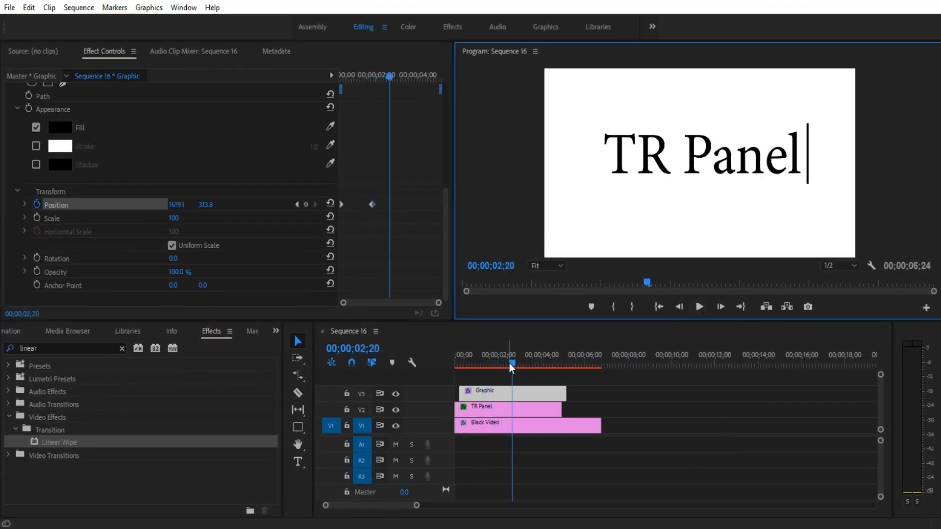
- Keyframe the bar's Opacity at 100% at 00;00;01;27, 0% at 00;00;02;00 and 100% at 00;00;02;01
{"action": "left_click_drag", "start_coordinate": [511, 368], "coordinate": [496, 368]}
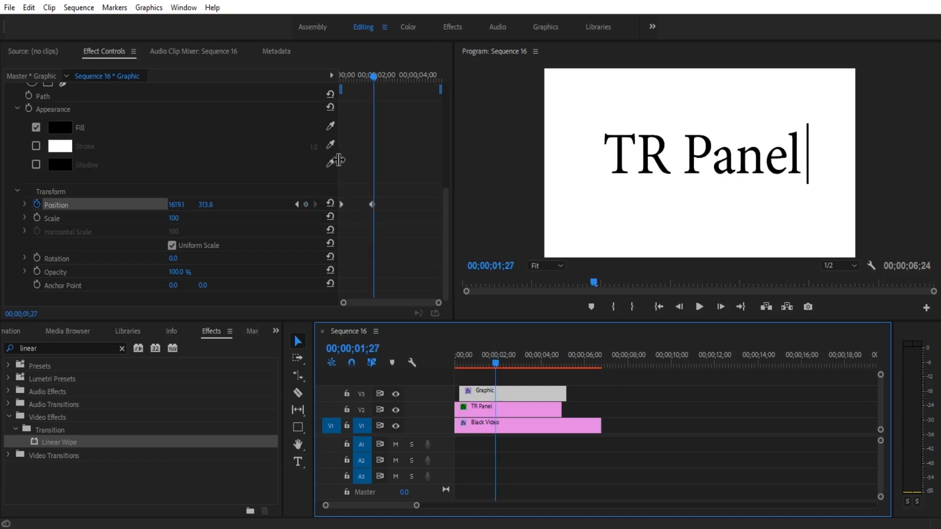
{"action": "left_click", "coordinate": [373, 78]}
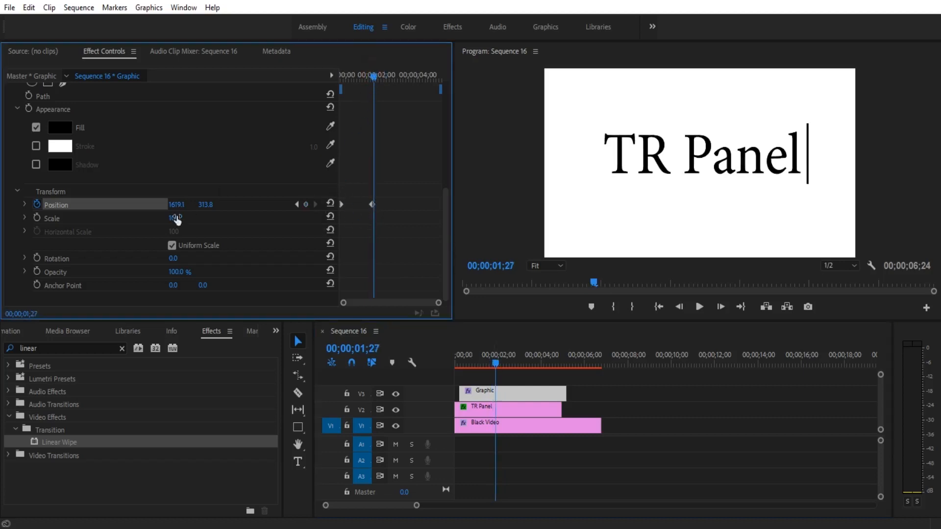
{"action": "left_click", "coordinate": [37, 272]}
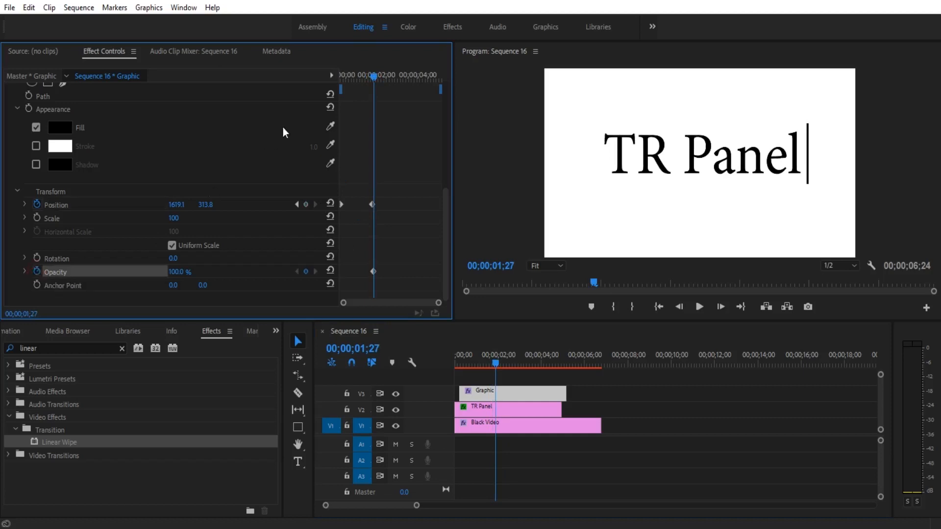
{"action": "left_click_drag", "start_coordinate": [374, 77], "coordinate": [376, 78]}
{"action": "left_click", "coordinate": [177, 272]}
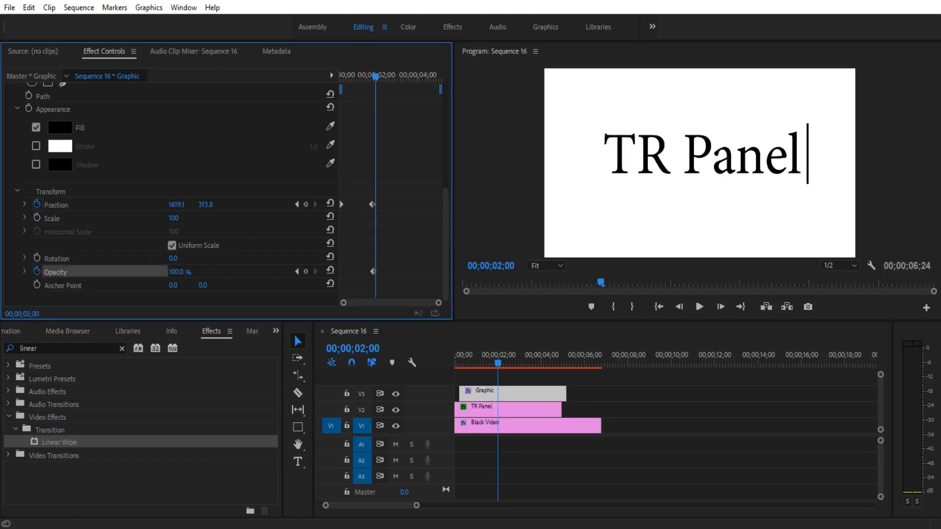
{"action": "type", "text": "0"}
{"action": "key", "text": "Return"}
{"action": "left_click_drag", "start_coordinate": [377, 78], "coordinate": [378, 79]}
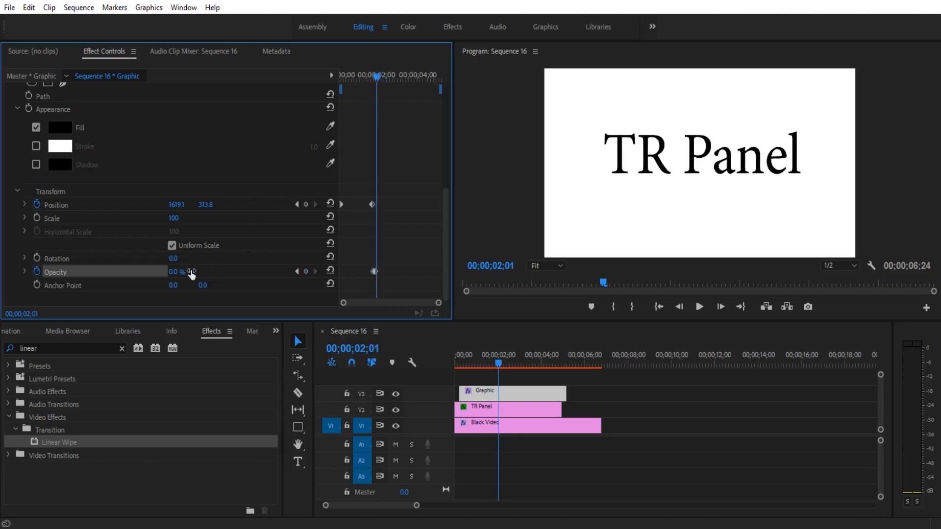
{"action": "left_click", "coordinate": [176, 272]}
{"action": "type", "text": "100"}
{"action": "key", "text": "Return"}
- Copy the bar's Opacity keyframes and paste them repeatedly, including at 00;00;02;01, 00;00;02;05, 00;00;02;10 and 00;00;02;13
{"action": "left_click_drag", "start_coordinate": [392, 255], "coordinate": [355, 289]}
{"action": "key", "text": "ctrl+v"}
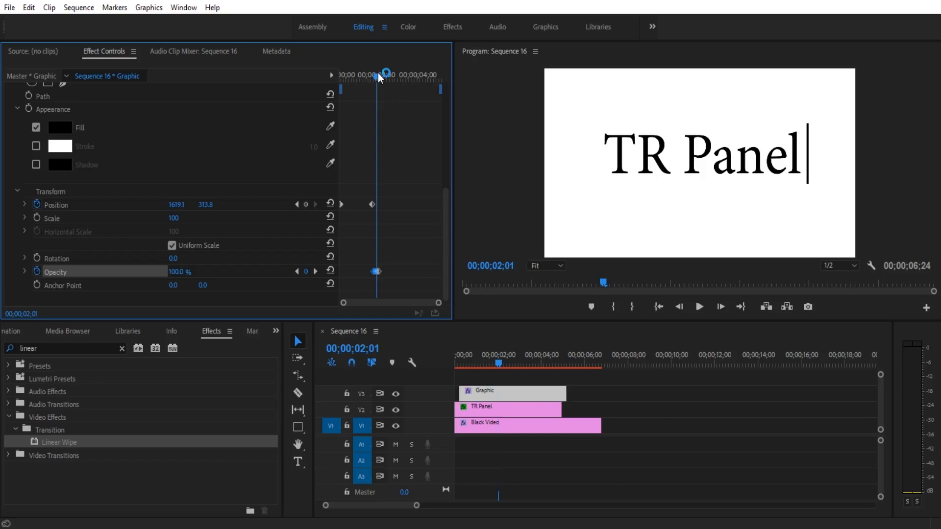
{"action": "left_click_drag", "start_coordinate": [379, 77], "coordinate": [382, 77]}
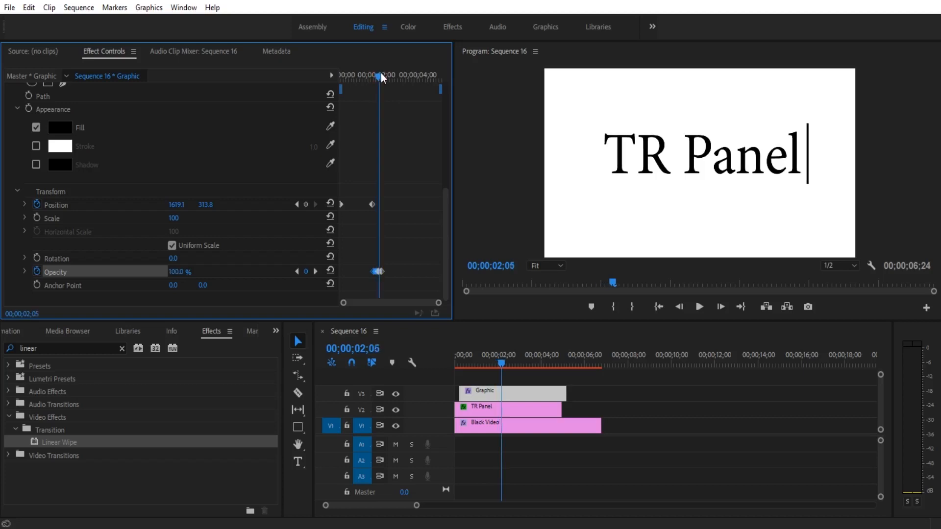
{"action": "left_click_drag", "start_coordinate": [382, 78], "coordinate": [386, 77]}
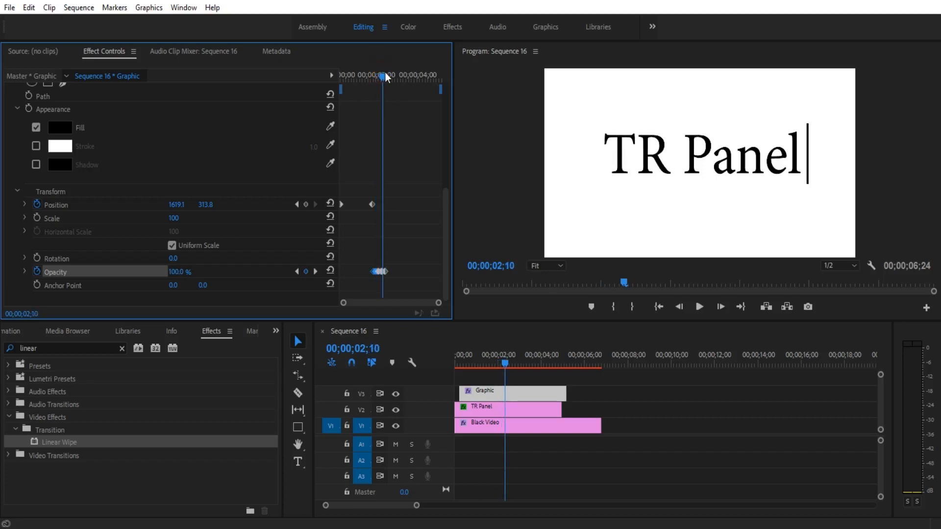
{"action": "left_click_drag", "start_coordinate": [386, 74], "coordinate": [388, 76]}
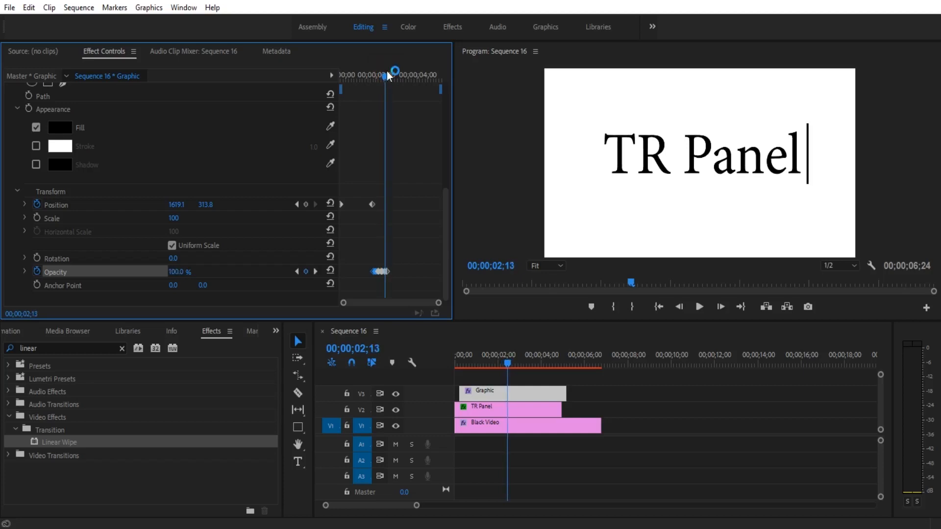
- Play the sequence from the beginning to check the bar's movement and blinking
{"action": "left_click", "coordinate": [510, 356]}
{"action": "key", "text": "Home"}
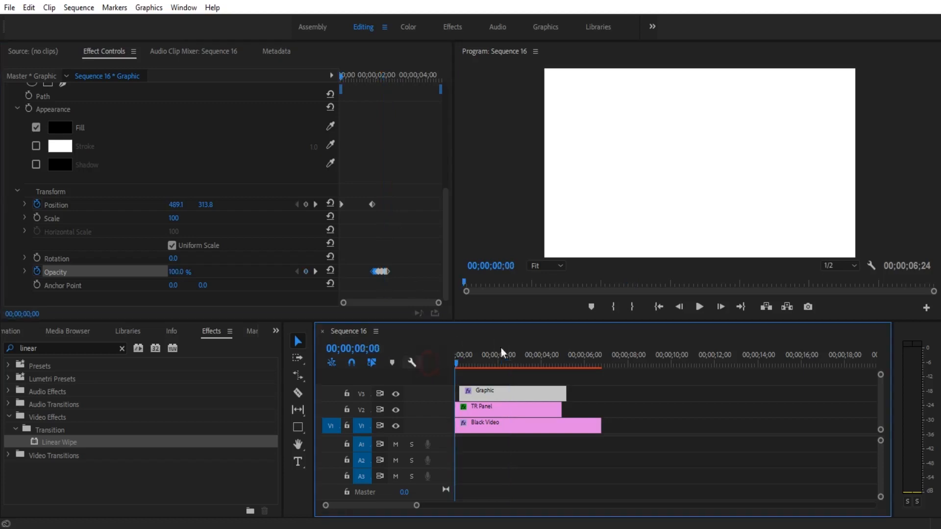
{"action": "left_click", "coordinate": [700, 308]}
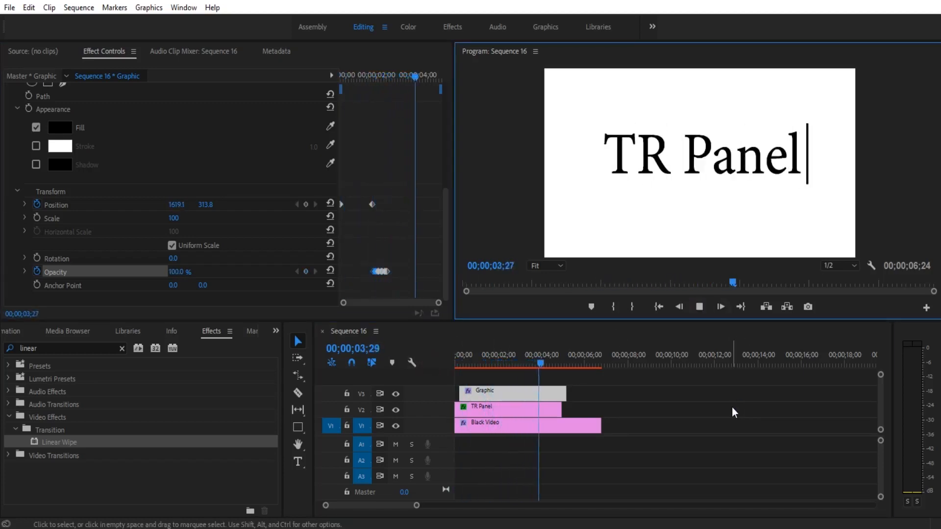
{"action": "left_click", "coordinate": [518, 363]}
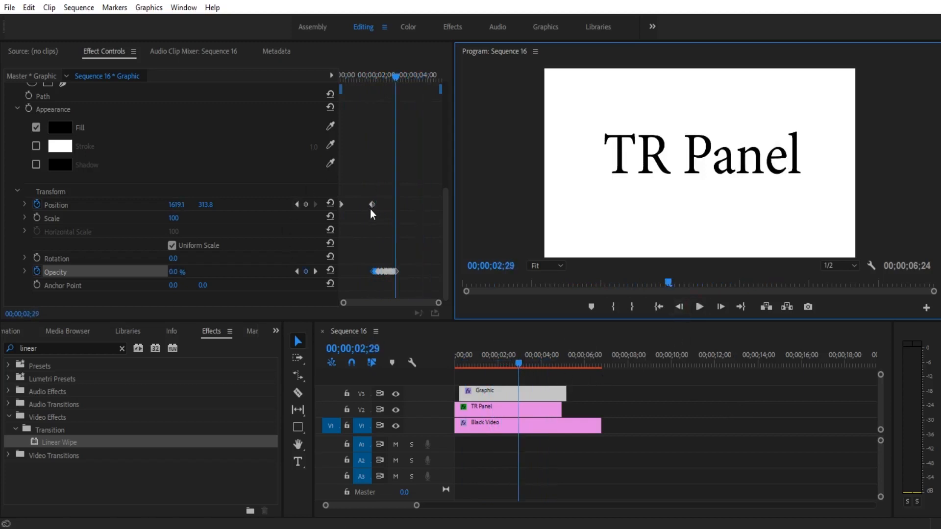
- Split the bar's Graphic clip on V3 at 00;00;01;26, where the blinking starts
{"action": "left_click_drag", "start_coordinate": [392, 76], "coordinate": [374, 76]}
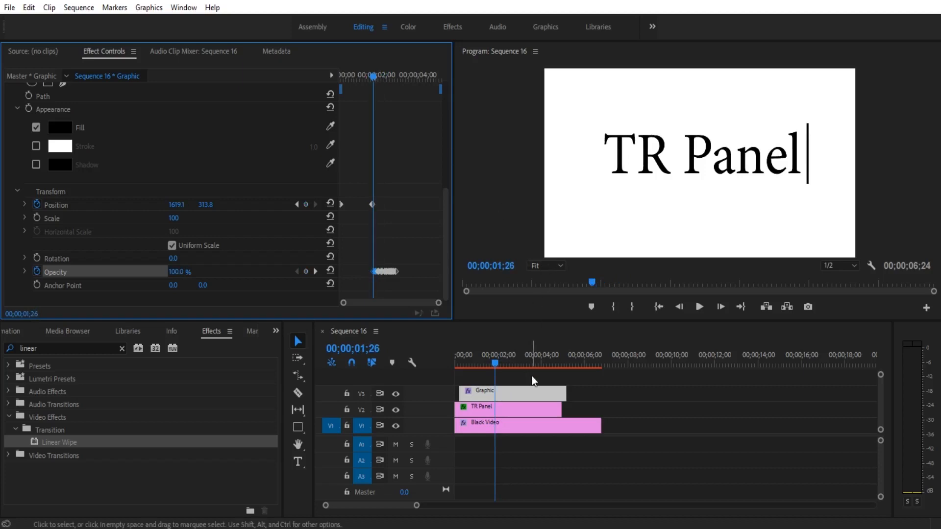
{"action": "key", "text": "c"}
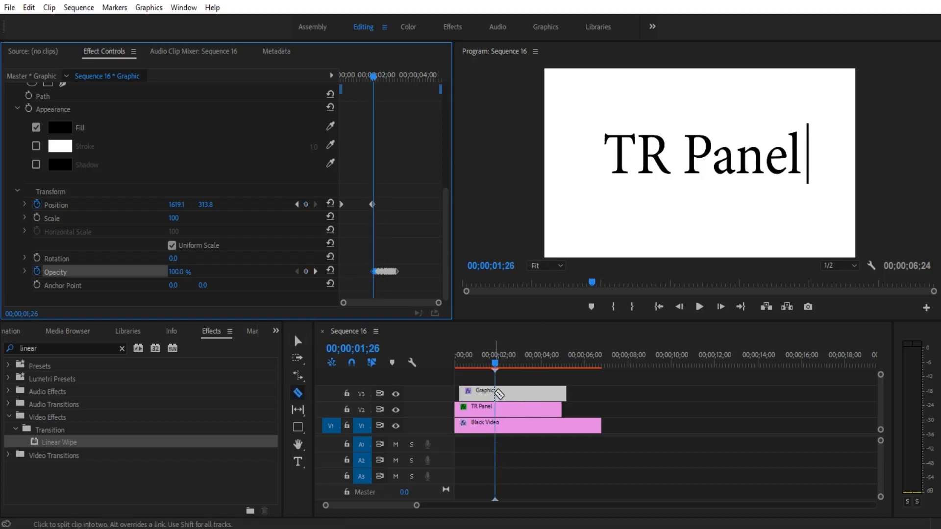
{"action": "left_click", "coordinate": [496, 392]}
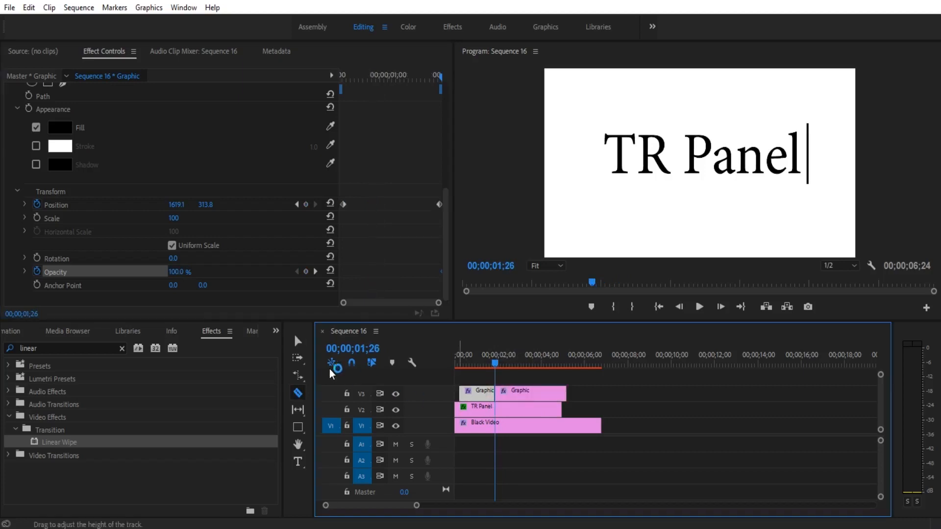
{"action": "left_click", "coordinate": [297, 341]}
- Trim the end of the second Graphic clip on V3 to 00;00;03;01
{"action": "left_click_drag", "start_coordinate": [491, 363], "coordinate": [486, 363]}
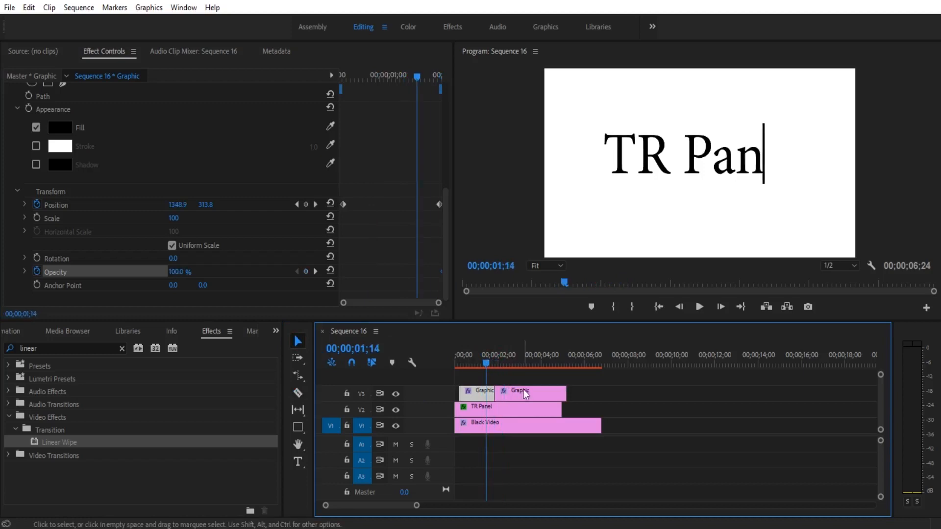
{"action": "mouse_move", "coordinate": [521, 392]}
{"action": "left_mouse_down"}
{"action": "mouse_move", "coordinate": [542, 392]}
{"action": "mouse_move", "coordinate": [523, 390]}
{"action": "left_mouse_up"}
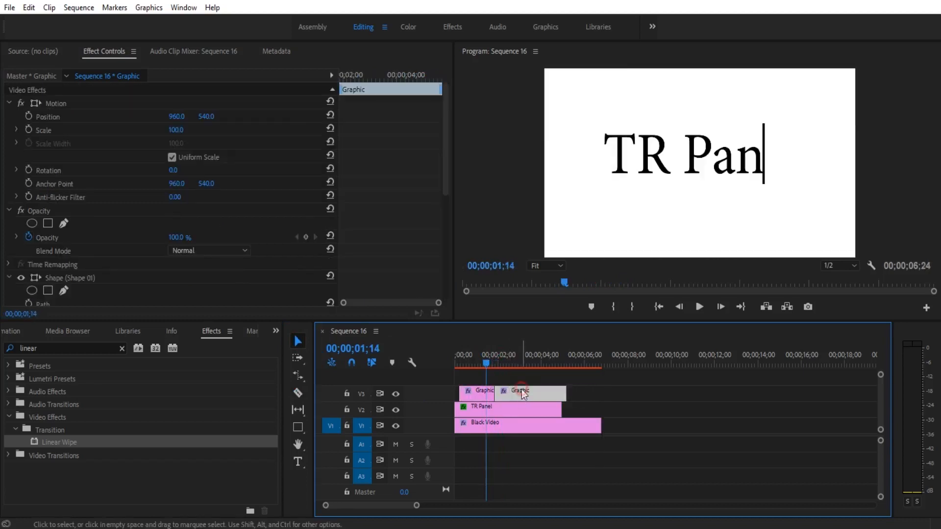
{"action": "left_click_drag", "start_coordinate": [485, 359], "coordinate": [522, 351]}
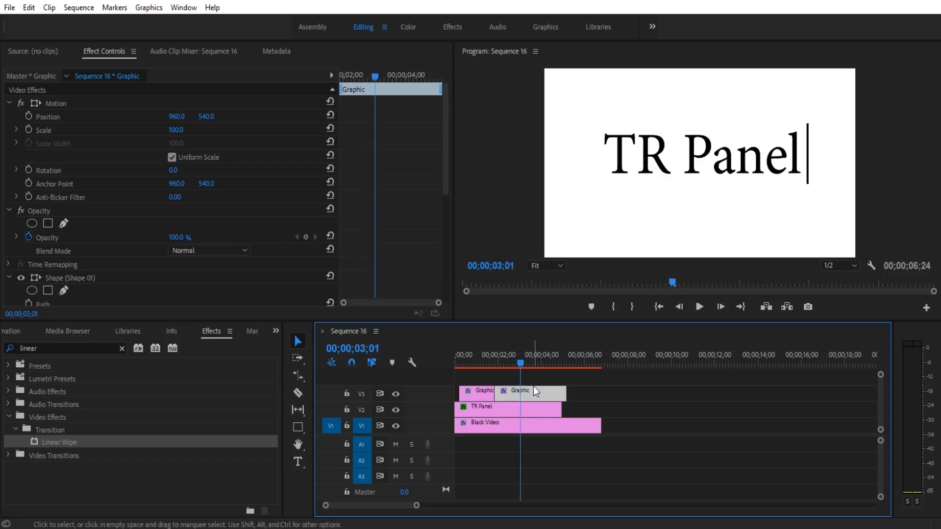
{"action": "left_click_drag", "start_coordinate": [565, 390], "coordinate": [519, 393]}
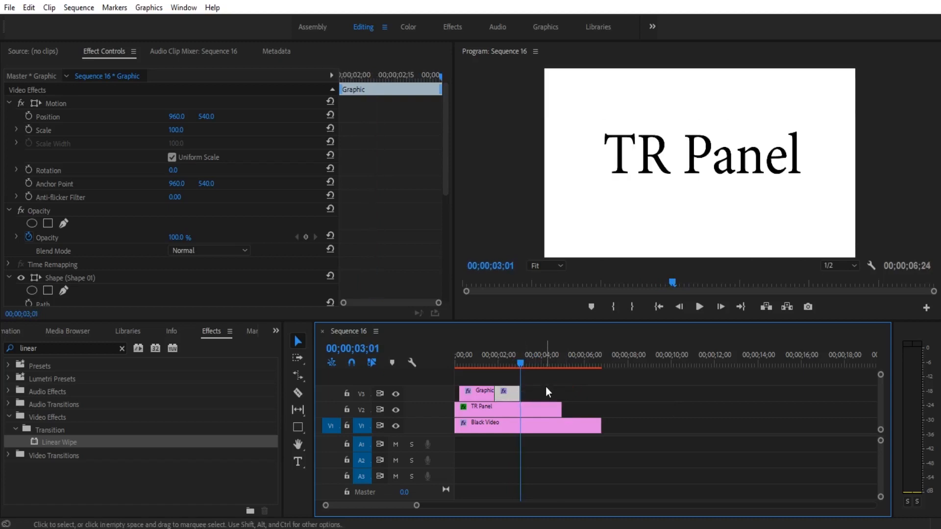
- Rate-stretch the trimmed Graphic clip on V3 to a longer duration at 44.3% speed, slowing the blink
{"action": "key", "text": "r"}
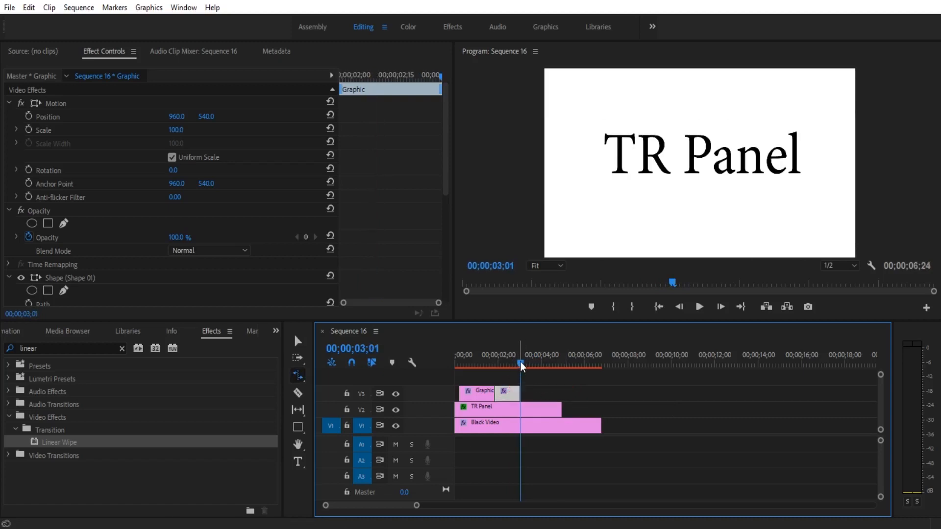
{"action": "left_click", "coordinate": [505, 361]}
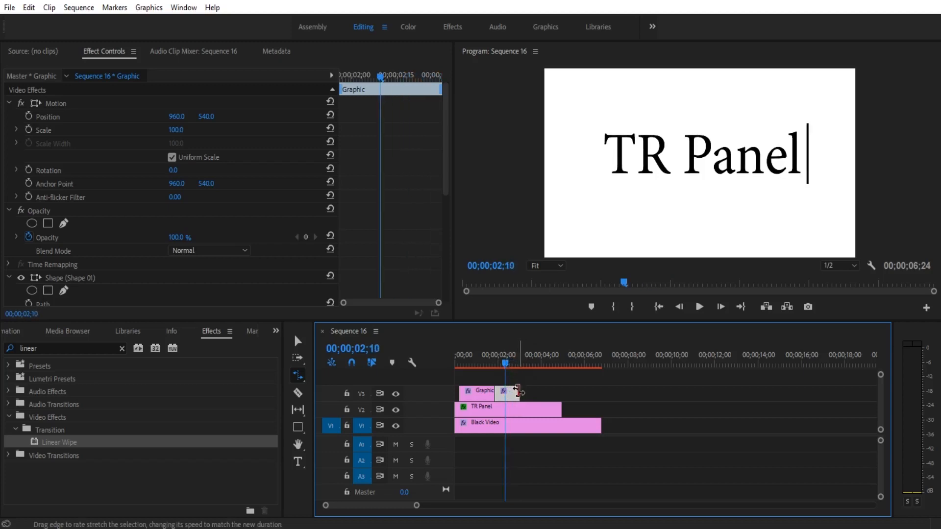
{"action": "left_click_drag", "start_coordinate": [516, 391], "coordinate": [550, 391]}
- Replay the sequence from its start to check the slowed cursor blink after the text reveal
{"action": "key", "text": "Home"}
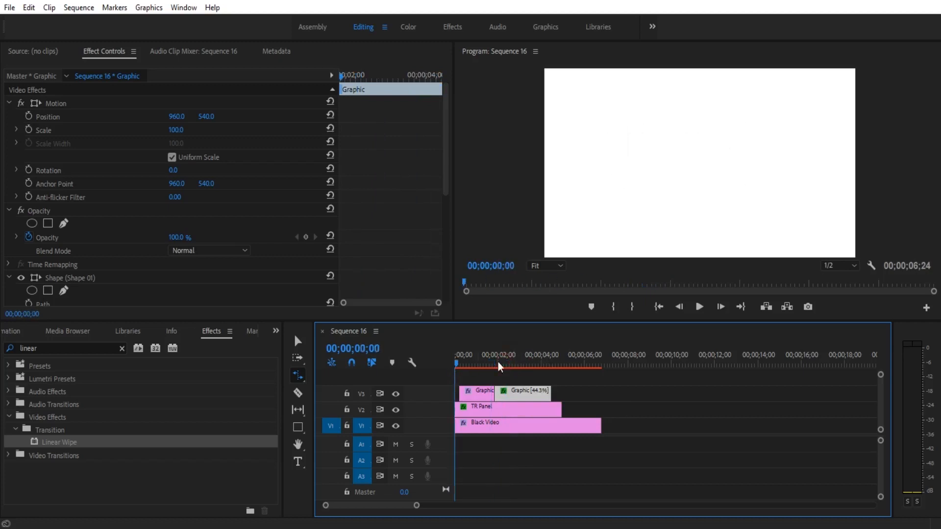
{"action": "left_click", "coordinate": [699, 306]}
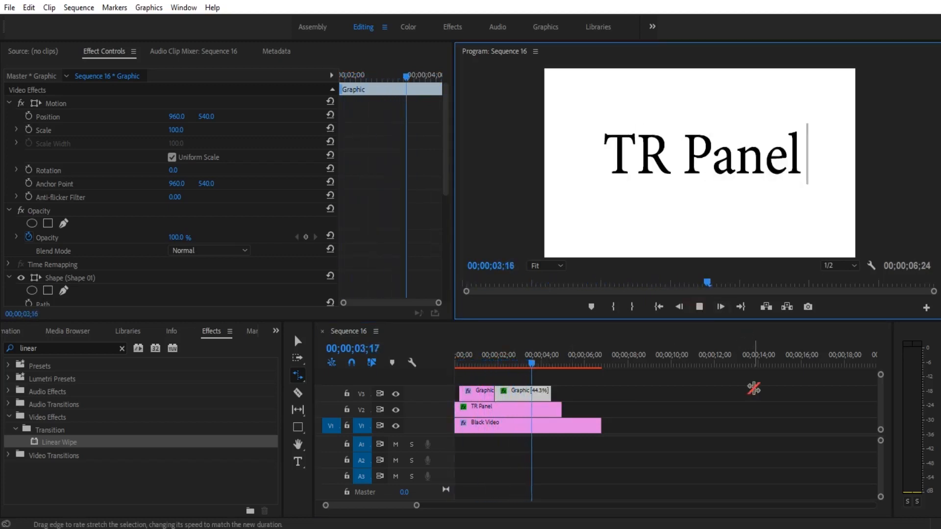
{"action": "left_click_drag", "start_coordinate": [554, 351], "coordinate": [465, 364]}
{"action": "left_click", "coordinate": [698, 308]}
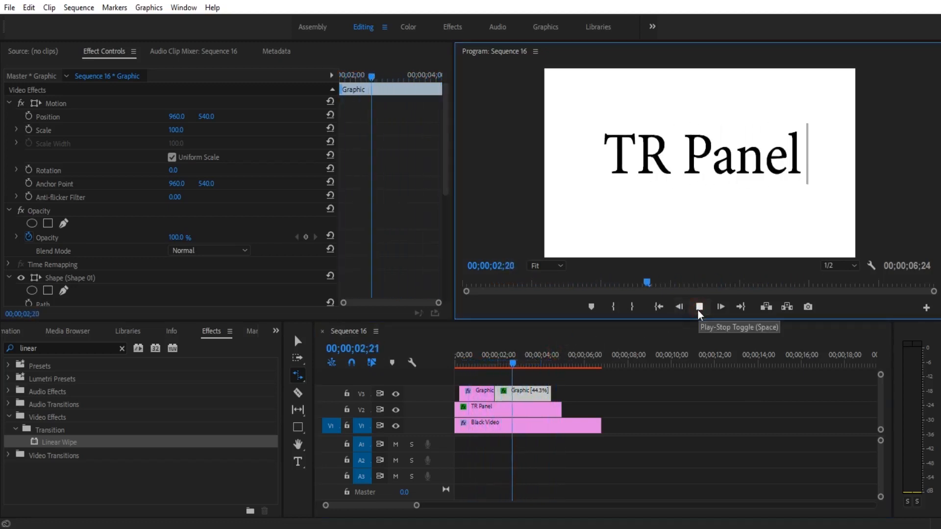
{"action": "left_click", "coordinate": [699, 307]}
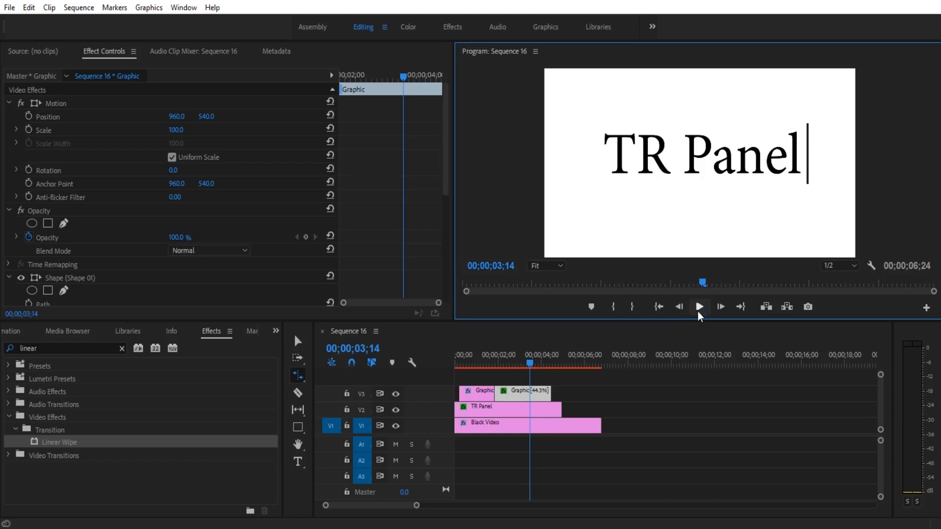
- Delete both Graphic clips on V3 and the TR Panel clip on V2, keeping the Black Video clip
{"action": "left_click", "coordinate": [297, 341]}
{"action": "left_click_drag", "start_coordinate": [629, 408], "coordinate": [360, 389]}
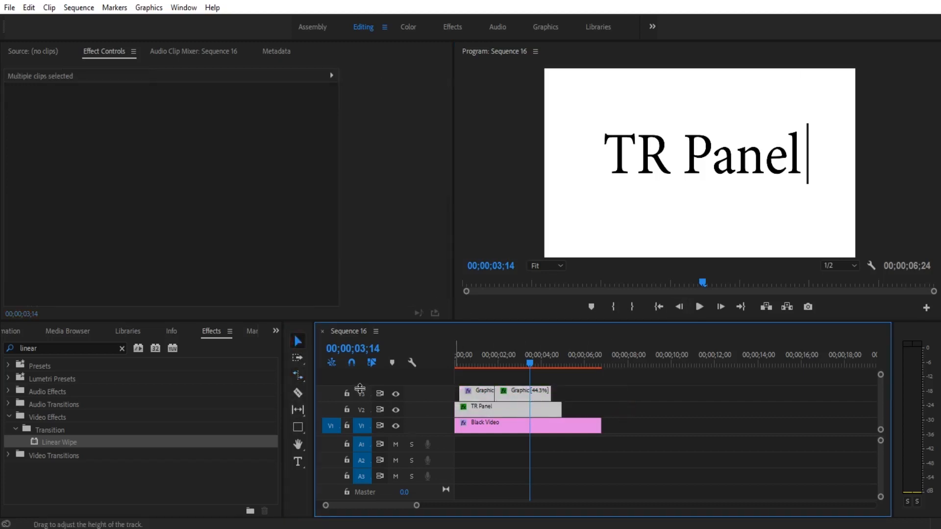
{"action": "key", "text": "Delete"}
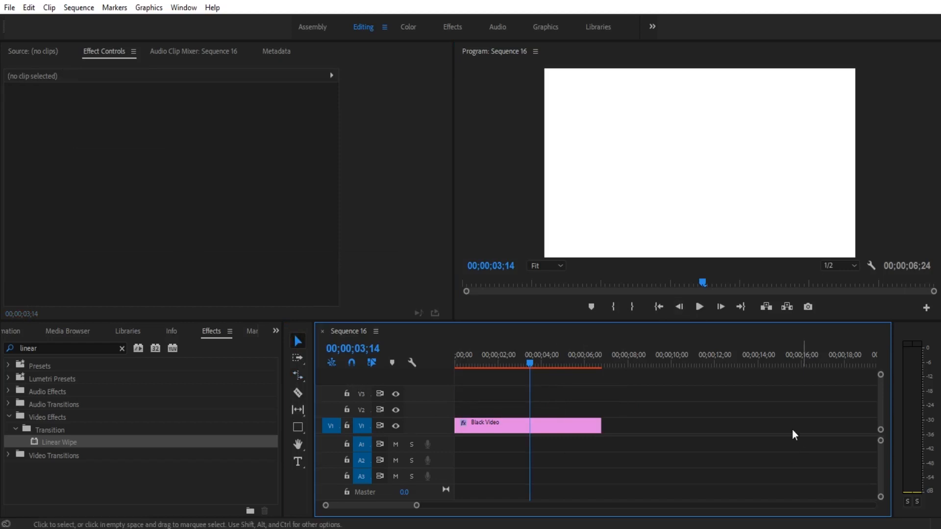
- Create an empty text layer on the white frame and move its Graphic clip on V2 to the sequence start
{"action": "left_click", "coordinate": [298, 462]}
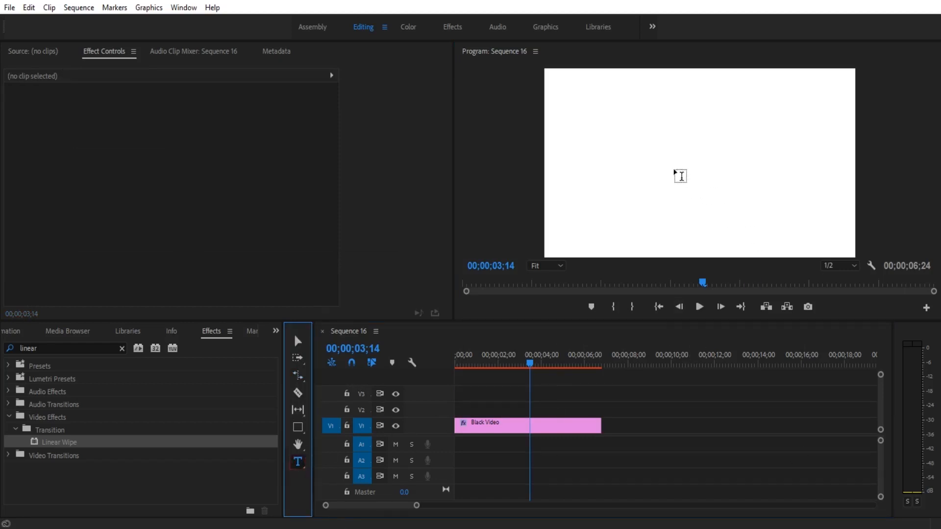
{"action": "left_click", "coordinate": [664, 156]}
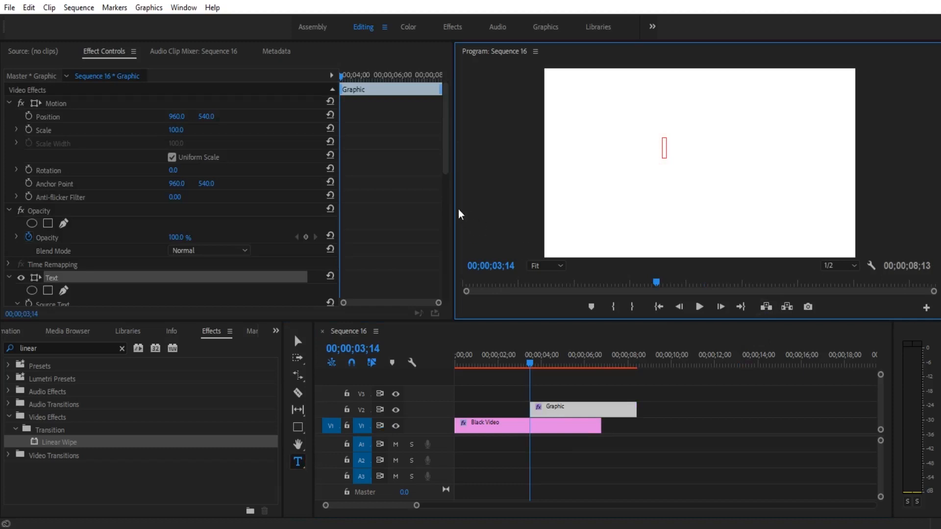
{"action": "left_click_drag", "start_coordinate": [562, 410], "coordinate": [488, 410]}
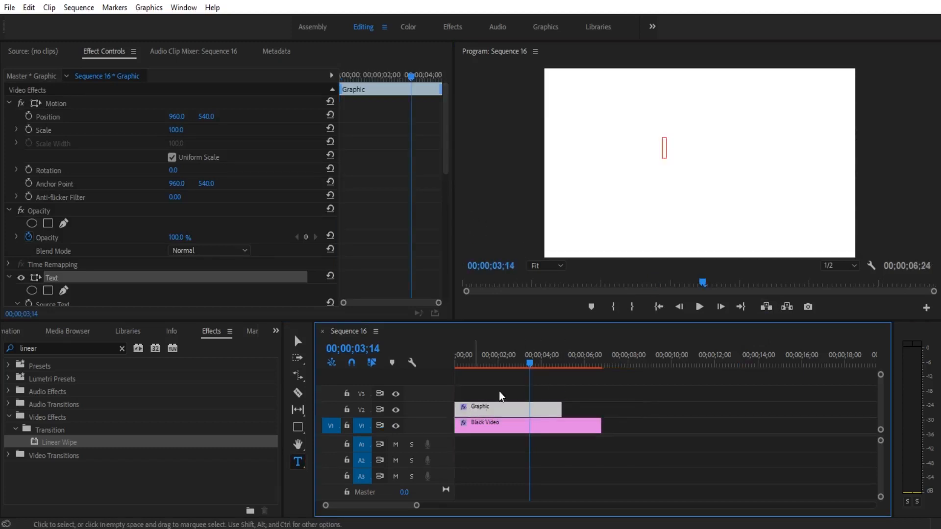
{"action": "left_click_drag", "start_coordinate": [497, 365], "coordinate": [419, 369]}
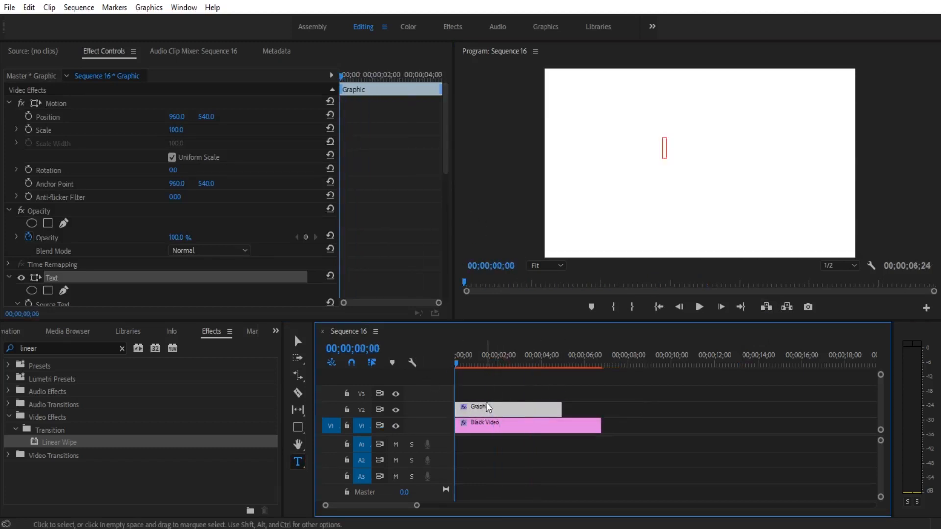
- Choose Minion Pro Regular as the font for the empty text layer
{"action": "left_click_drag", "start_coordinate": [446, 147], "coordinate": [441, 241]}
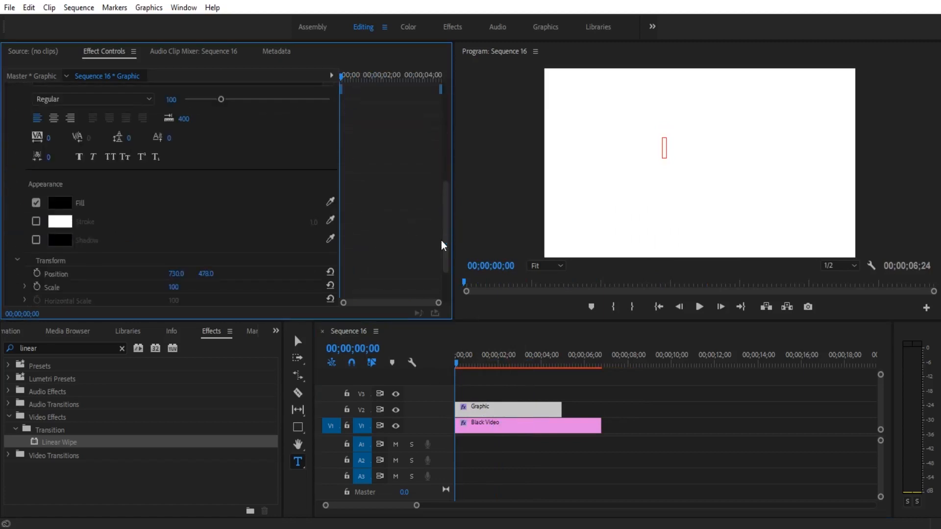
{"action": "left_click_drag", "start_coordinate": [448, 235], "coordinate": [445, 187]}
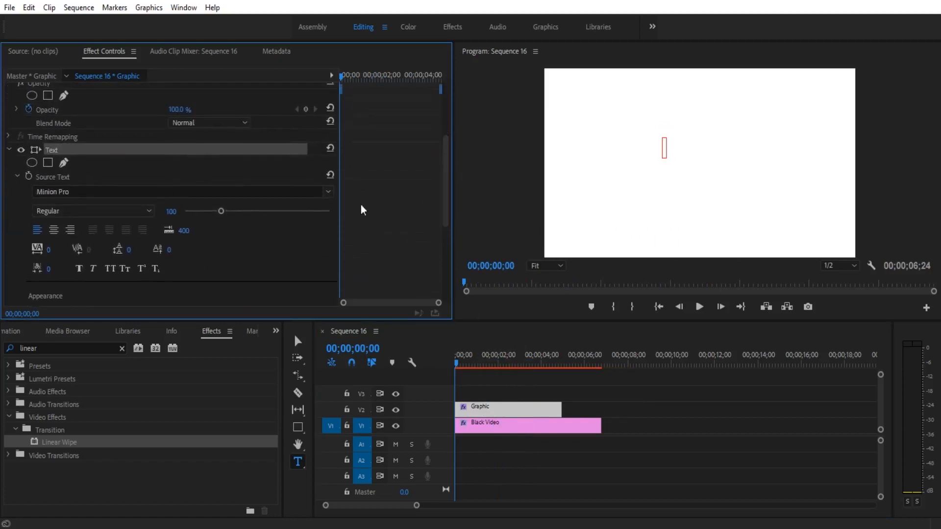
{"action": "left_click", "coordinate": [327, 192]}
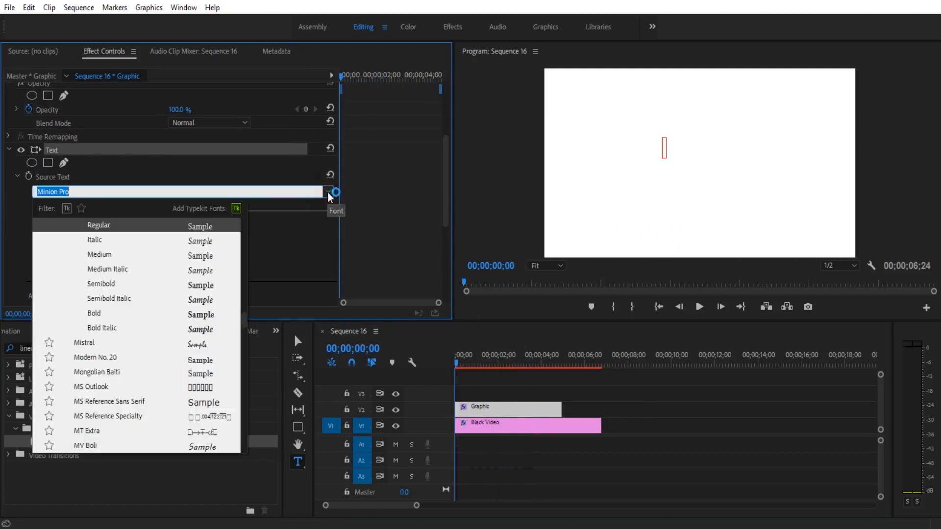
{"action": "left_click", "coordinate": [181, 227]}
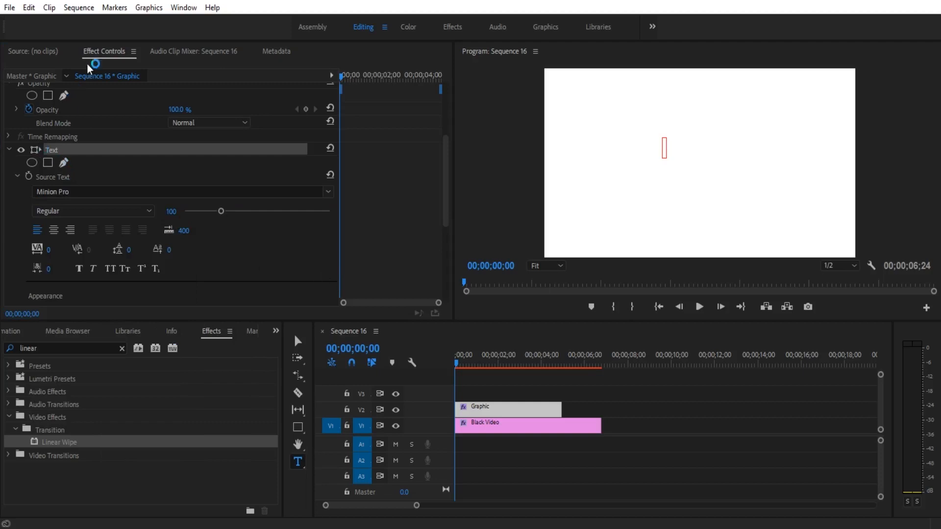
{"action": "left_click_drag", "start_coordinate": [449, 172], "coordinate": [439, 147]}
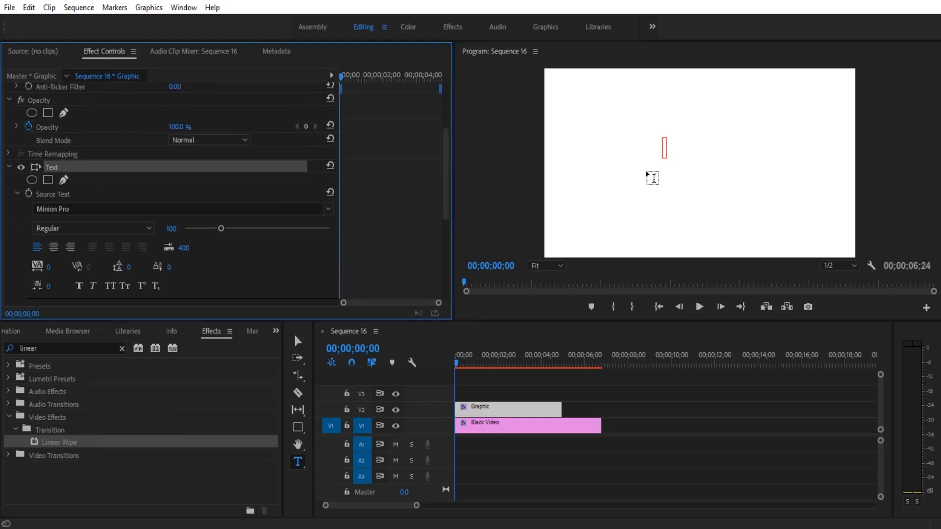
- Enter "T" in the text layer and turn on Source Text keyframing at 00;00;00;00
{"action": "left_click", "coordinate": [665, 147]}
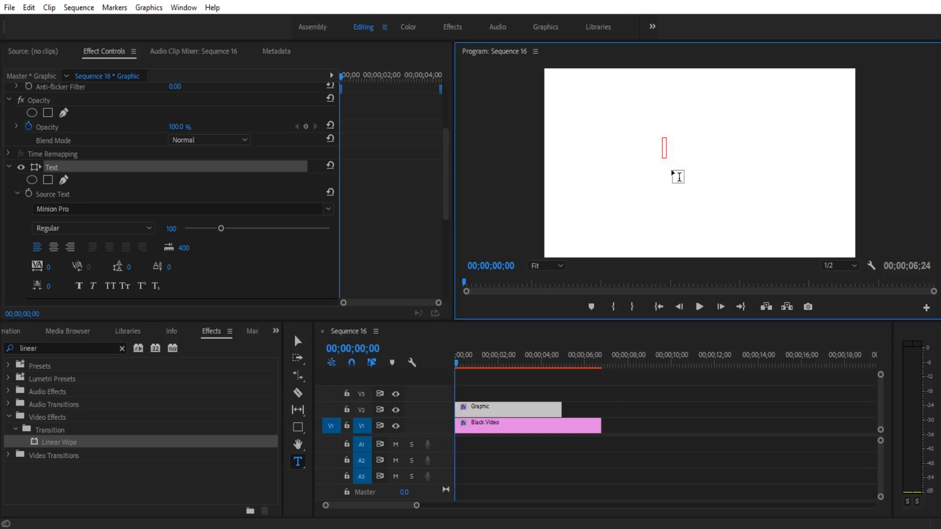
{"action": "type", "text": "T"}
{"action": "left_click", "coordinate": [30, 193]}
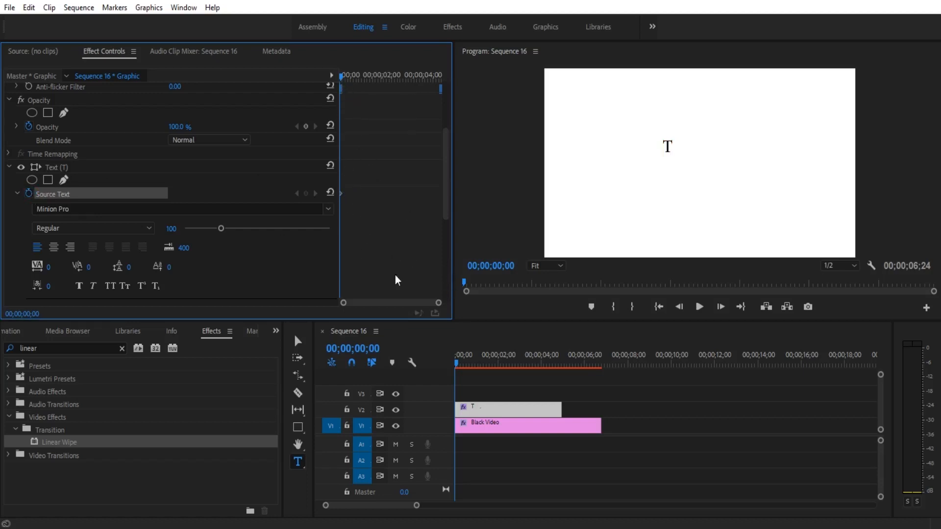
- At 00;00;00;02, extend the keyframed text to "TR"
{"action": "mouse_move", "coordinate": [437, 303]}
{"action": "left_mouse_down"}
{"action": "mouse_move", "coordinate": [425, 302]}
{"action": "mouse_move", "coordinate": [448, 302]}
{"action": "left_mouse_up"}
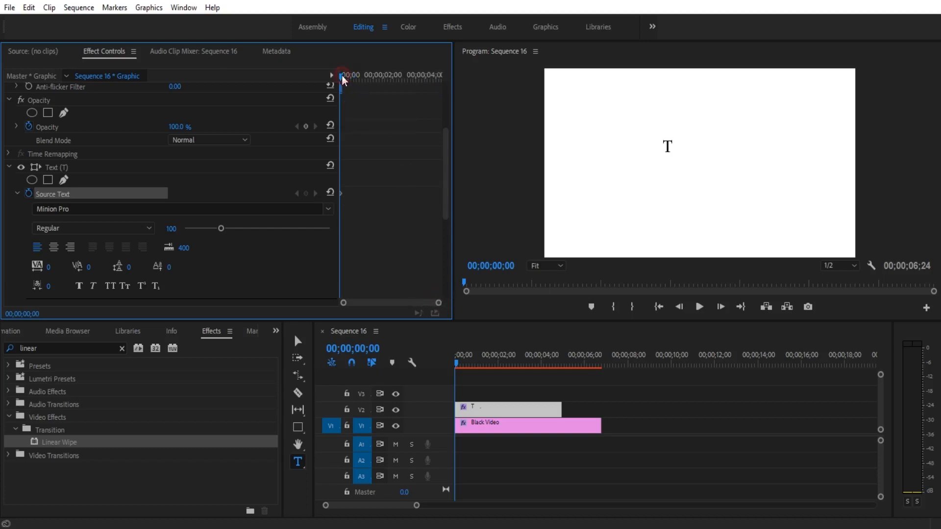
{"action": "left_click_drag", "start_coordinate": [342, 75], "coordinate": [343, 76]}
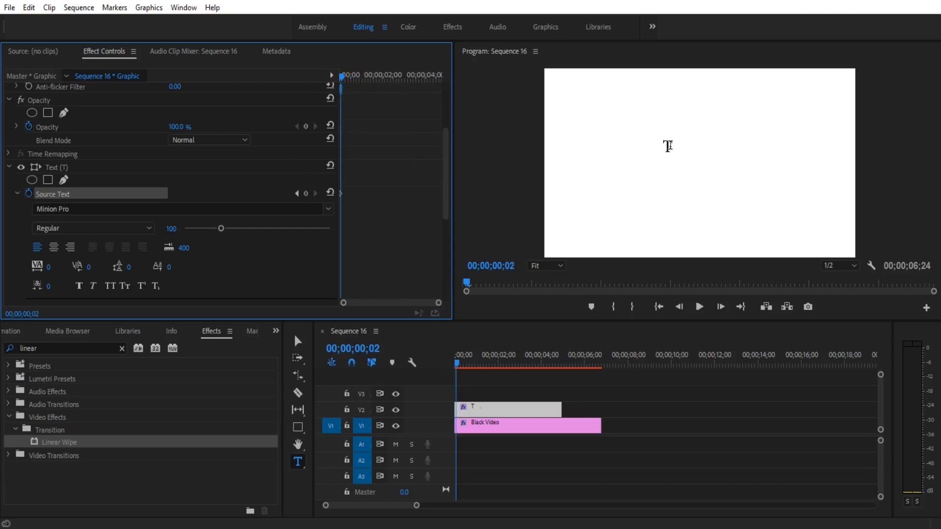
{"action": "left_click", "coordinate": [669, 146]}
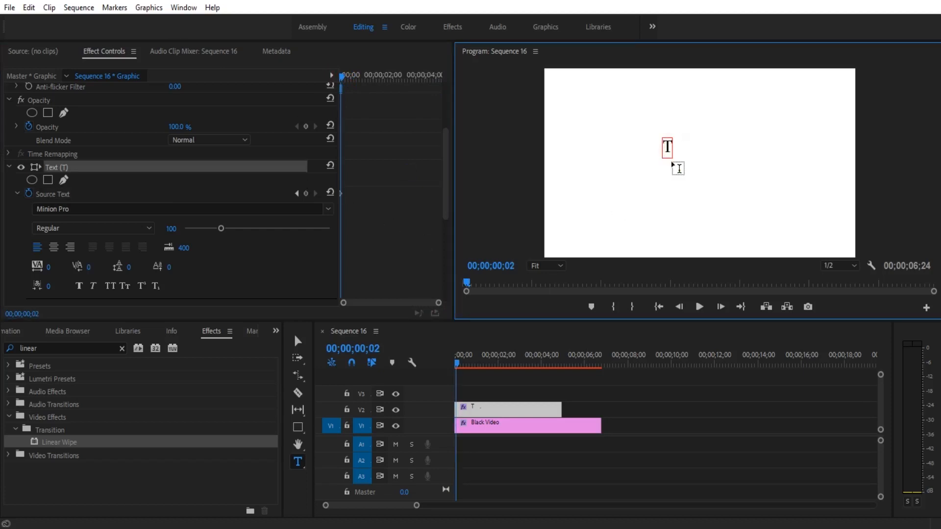
{"action": "type", "text": "R"}
- At 00;00;00;05, extend the keyframed text to "TR P"
{"action": "left_click", "coordinate": [344, 73]}
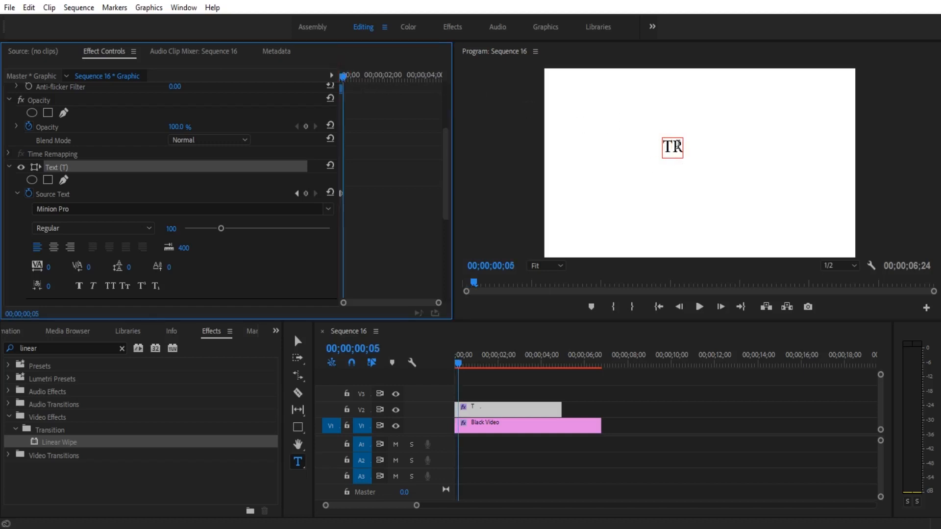
{"action": "left_click", "coordinate": [677, 145]}
{"action": "type", "text": "P"}
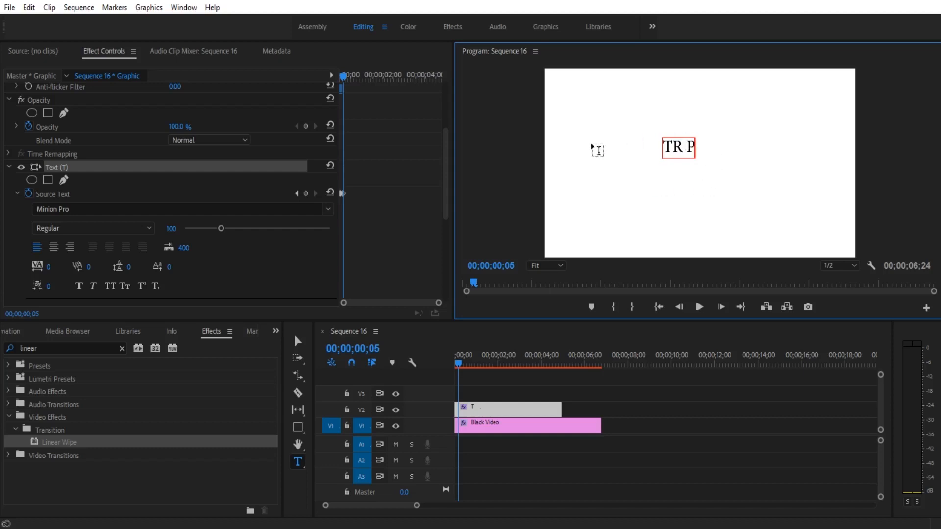
{"action": "left_click", "coordinate": [573, 125]}
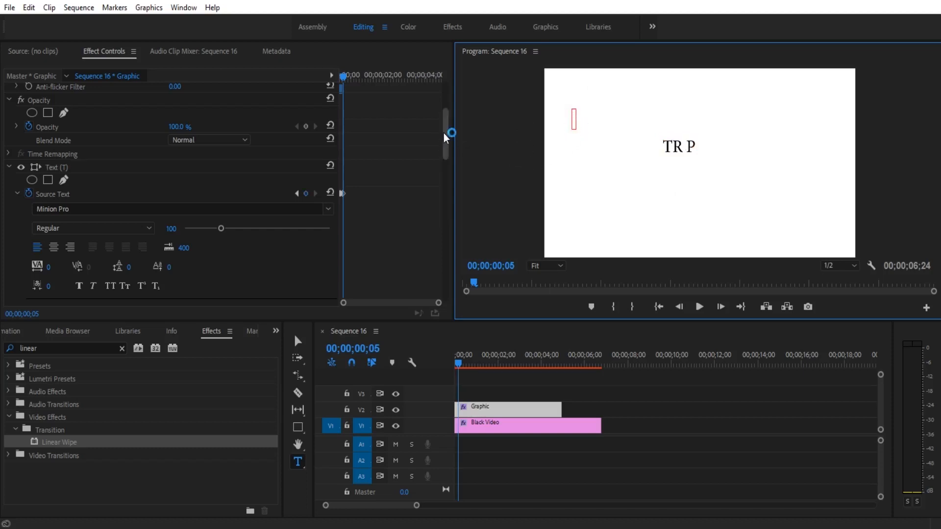
{"action": "left_click_drag", "start_coordinate": [447, 116], "coordinate": [445, 203]}
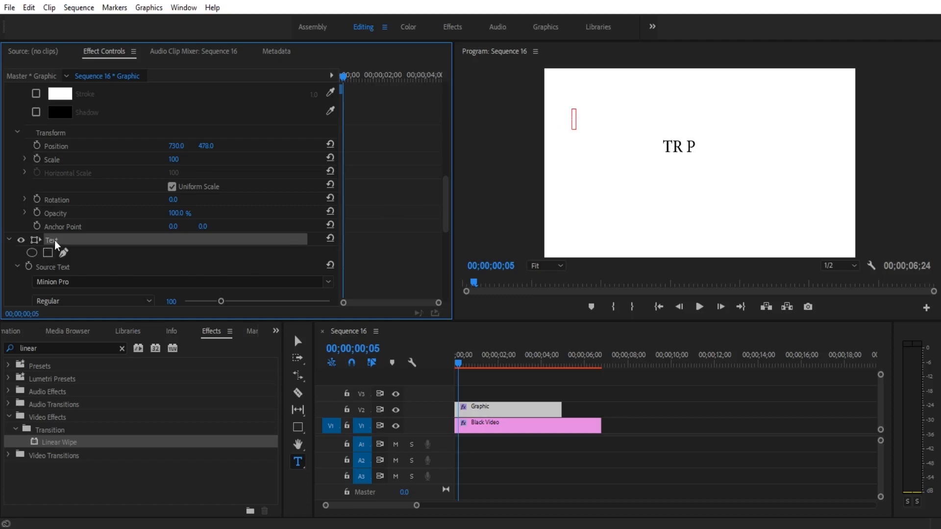
{"action": "key", "text": "Delete"}
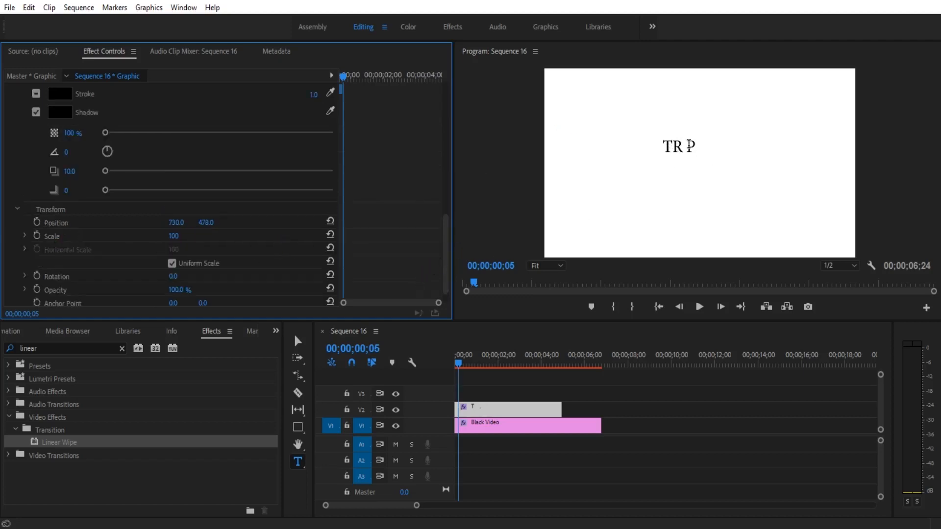
- At 00;00;00;06, extend the keyframed text to "TR Pa" with the Type tool
{"action": "left_click", "coordinate": [690, 145]}
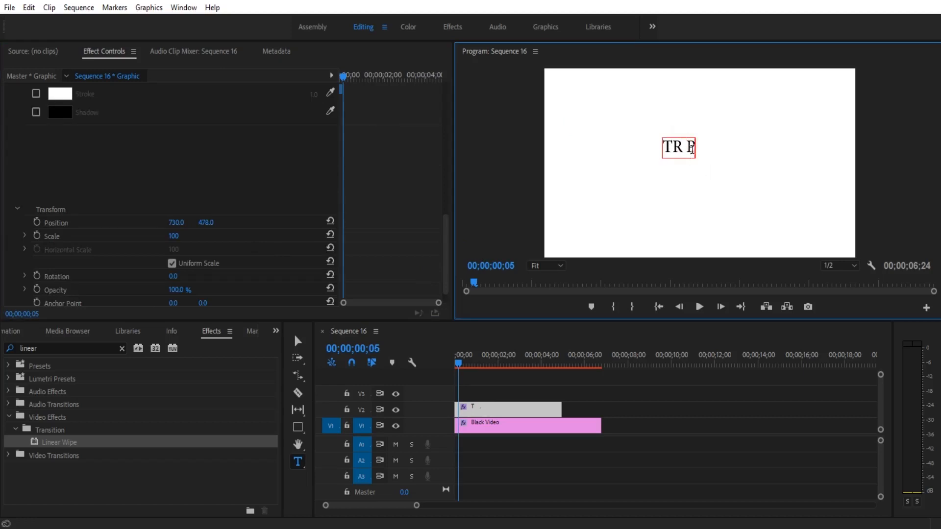
{"action": "left_click_drag", "start_coordinate": [441, 254], "coordinate": [437, 160]}
{"action": "left_click", "coordinate": [691, 147]}
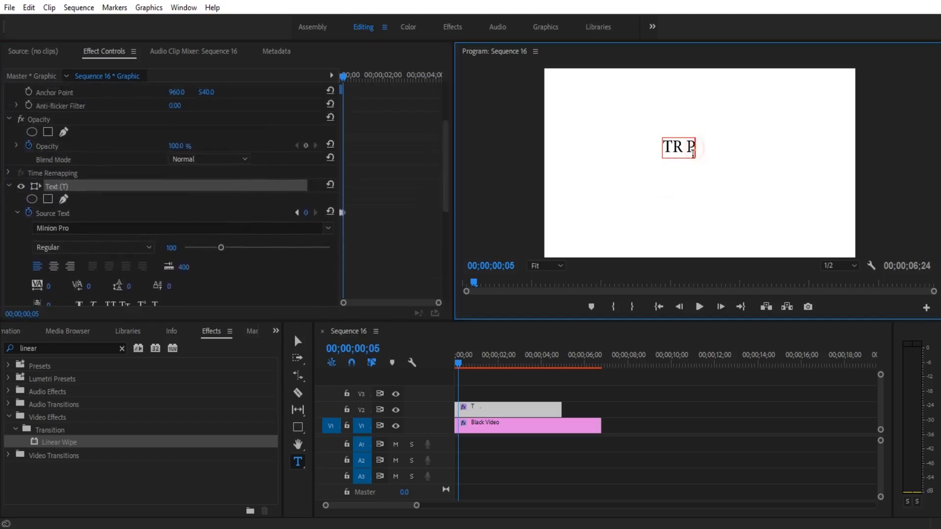
{"action": "left_click", "coordinate": [345, 77]}
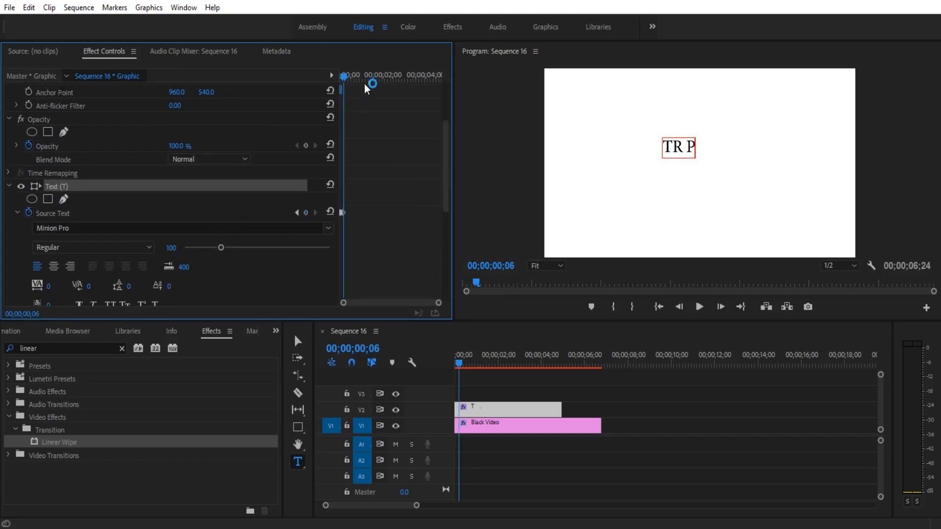
{"action": "key", "text": "a"}
{"action": "left_click", "coordinate": [299, 357]}
{"action": "left_click", "coordinate": [298, 462]}
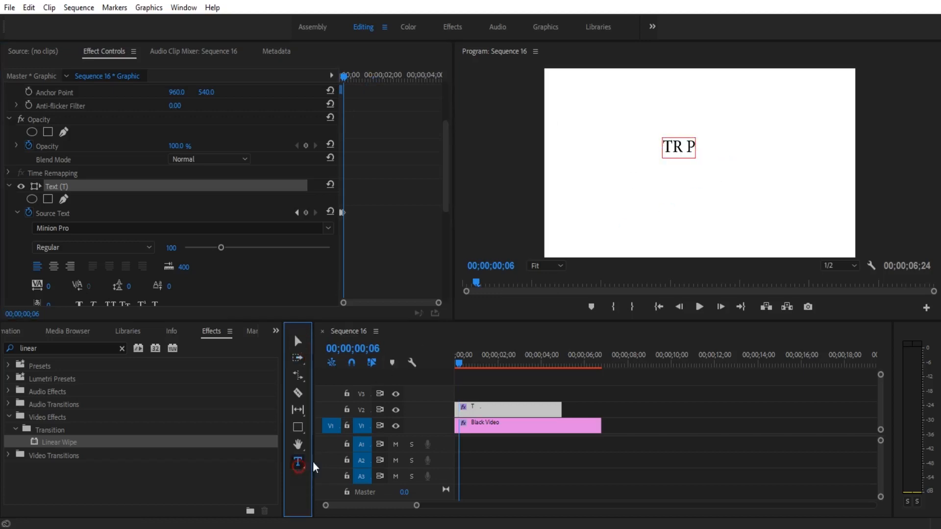
{"action": "left_click", "coordinate": [691, 147]}
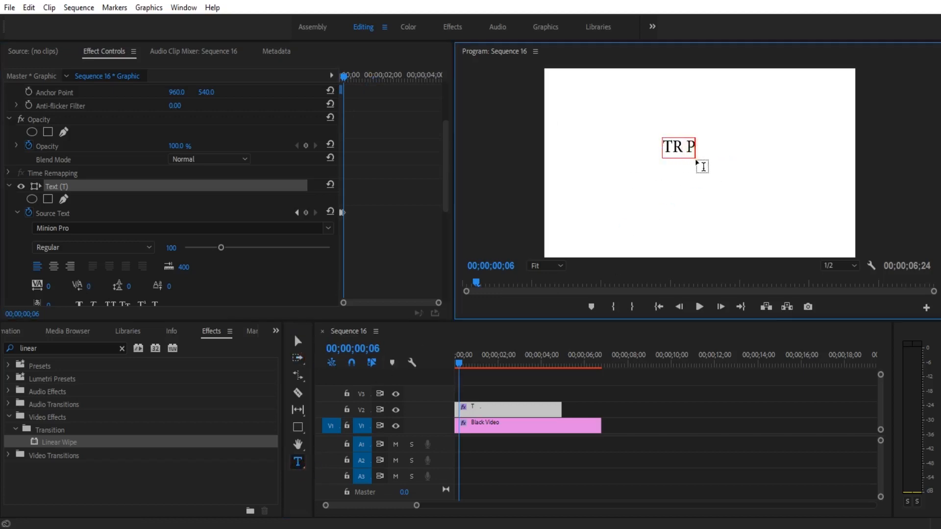
{"action": "type", "text": "a"}
- At 00;00;00;09, extend the keyframed text to "TR Pan"
{"action": "left_click", "coordinate": [345, 77]}
{"action": "left_click_drag", "start_coordinate": [346, 78], "coordinate": [347, 77]}
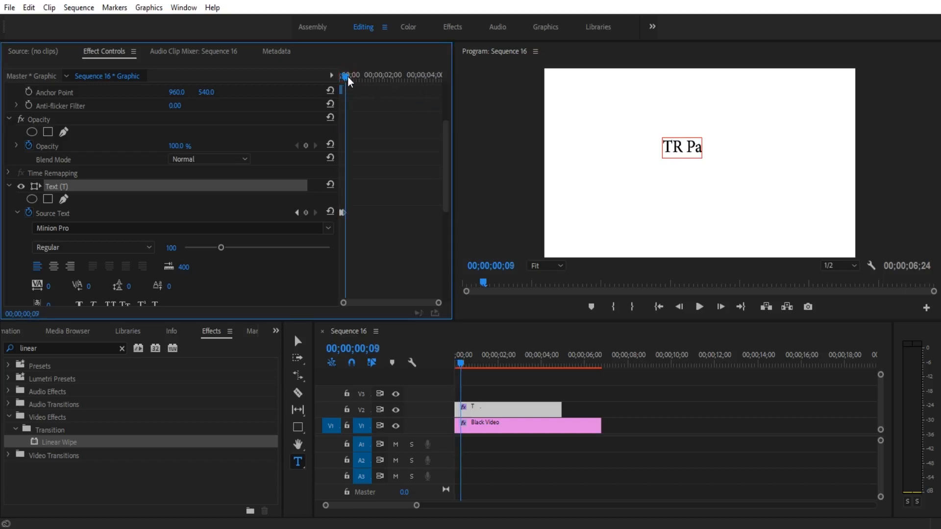
{"action": "left_click", "coordinate": [698, 147]}
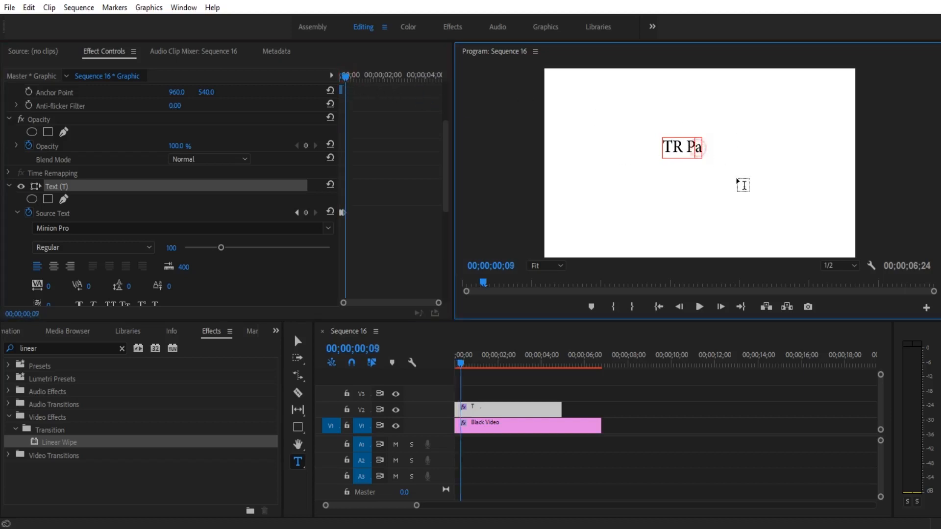
{"action": "type", "text": "n"}
- Extend the keyframed text to "TR Pane" a few frames further on, and complete it as "TR Panel" at 00;00;00;13
{"action": "left_click_drag", "start_coordinate": [345, 76], "coordinate": [348, 76]}
{"action": "left_click", "coordinate": [706, 147]}
{"action": "type", "text": "e"}
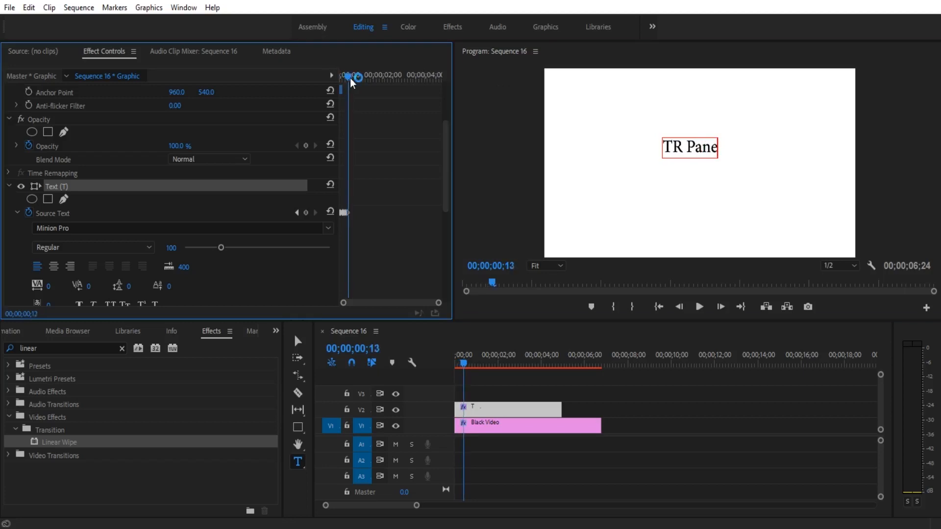
{"action": "left_click", "coordinate": [703, 146]}
{"action": "type", "text": "l"}
{"action": "left_click", "coordinate": [297, 342]}
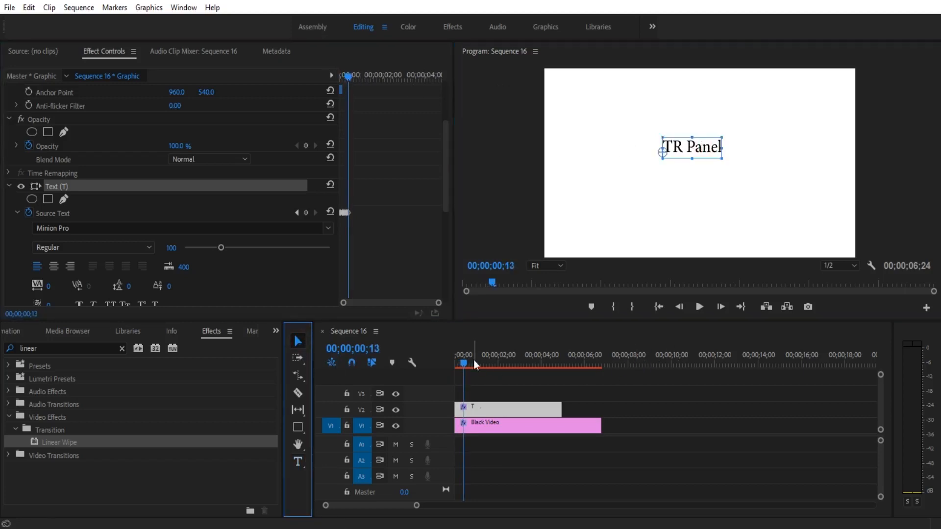
- Play the sequence twice from its start to check the letter-by-letter typing of the text
{"action": "left_click_drag", "start_coordinate": [465, 363], "coordinate": [452, 362]}
{"action": "left_click", "coordinate": [700, 307]}
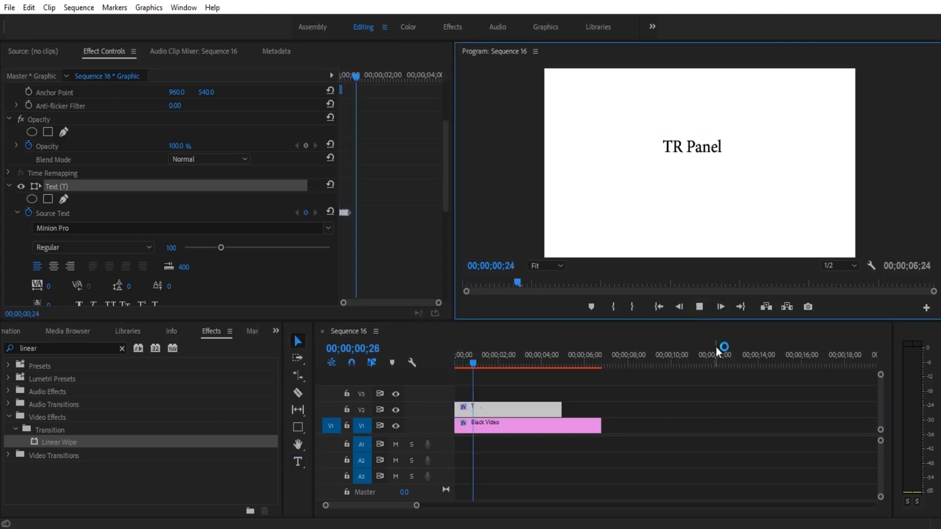
{"action": "left_click", "coordinate": [697, 309]}
{"action": "left_click_drag", "start_coordinate": [488, 360], "coordinate": [453, 360]}
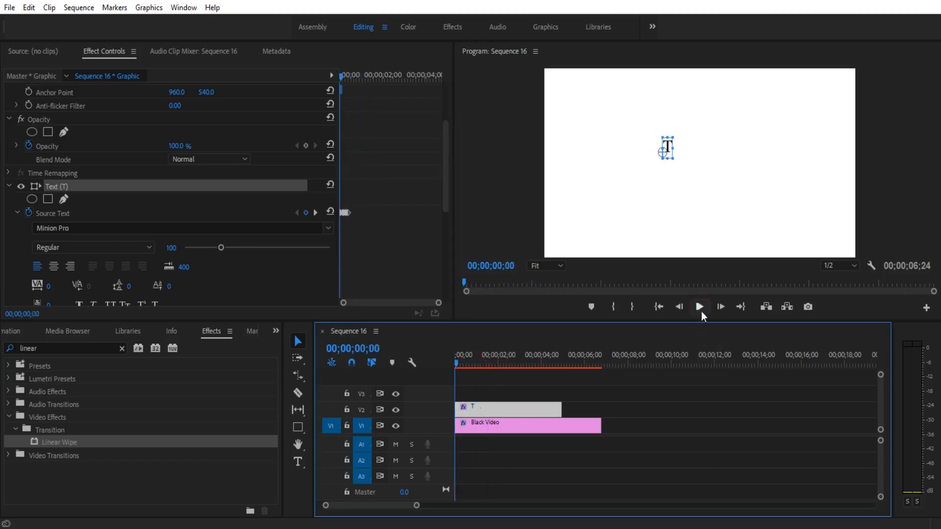
{"action": "left_click", "coordinate": [700, 309]}
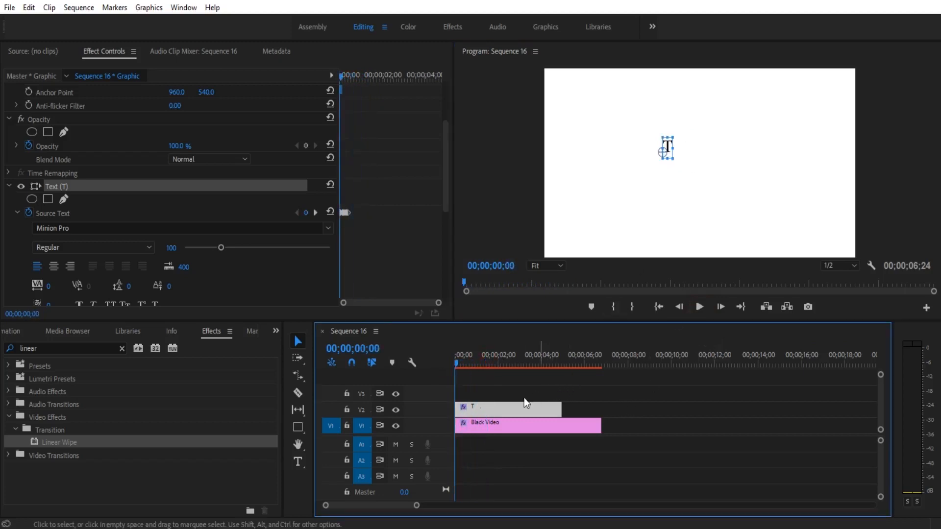
- Move the text clip on V2 to start at 00;00;00;10 and trim its end to the playhead at 00;00;00;25
{"action": "left_click_drag", "start_coordinate": [479, 410], "coordinate": [493, 412]}
{"action": "left_click", "coordinate": [699, 307]}
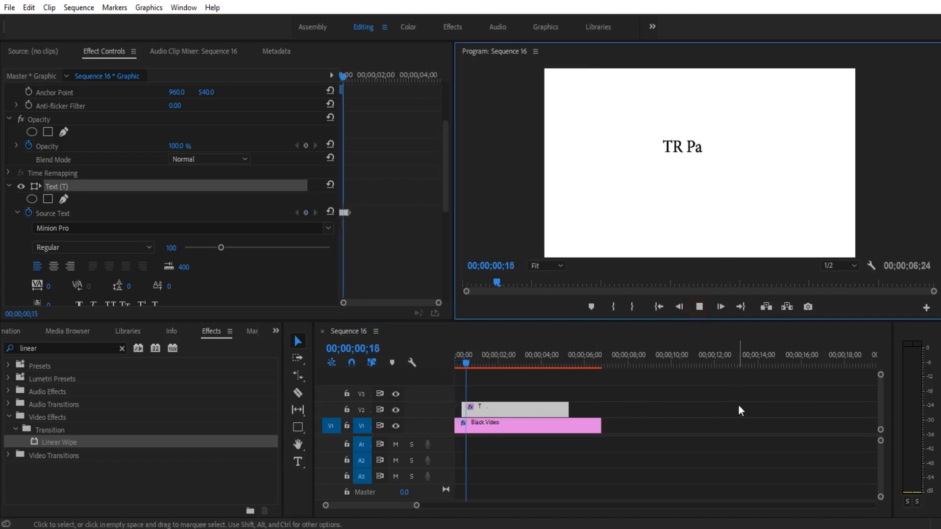
{"action": "left_click", "coordinate": [700, 307]}
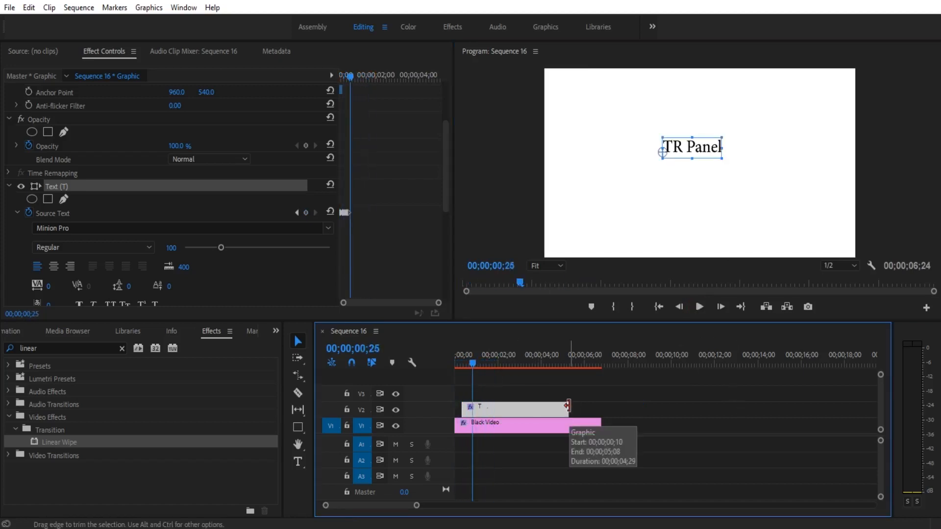
{"action": "left_click_drag", "start_coordinate": [568, 406], "coordinate": [475, 404]}
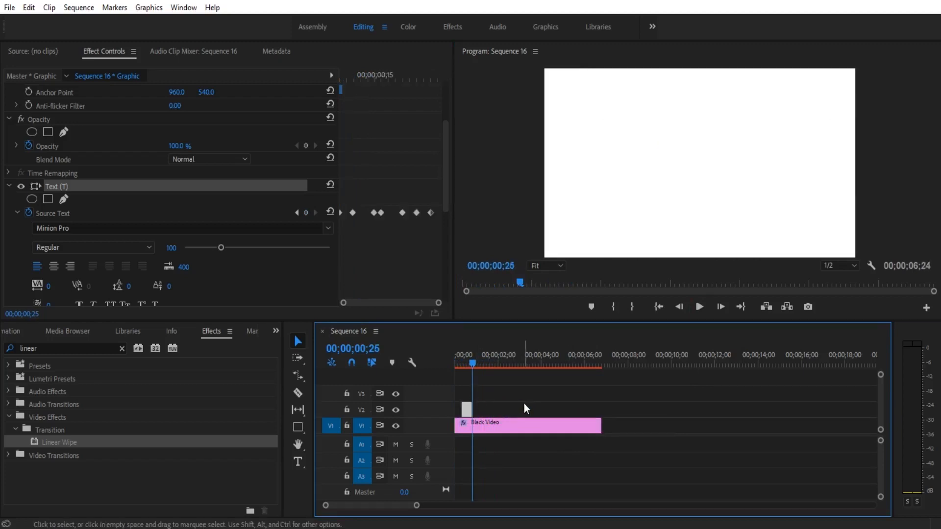
{"action": "left_click_drag", "start_coordinate": [478, 367], "coordinate": [456, 364]}
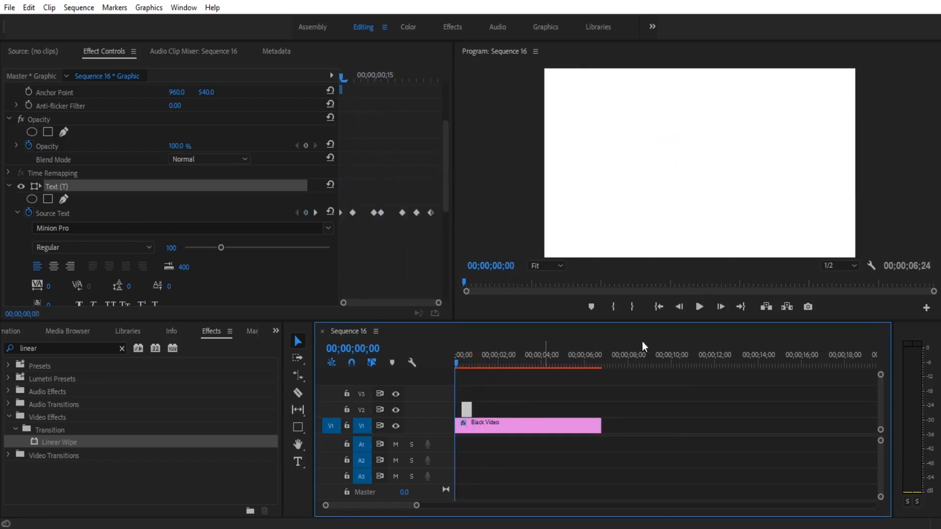
- Play the sequence and scrub its first frames to check the speed of the letter-by-letter typing
{"action": "left_click", "coordinate": [698, 307]}
{"action": "left_click", "coordinate": [466, 363]}
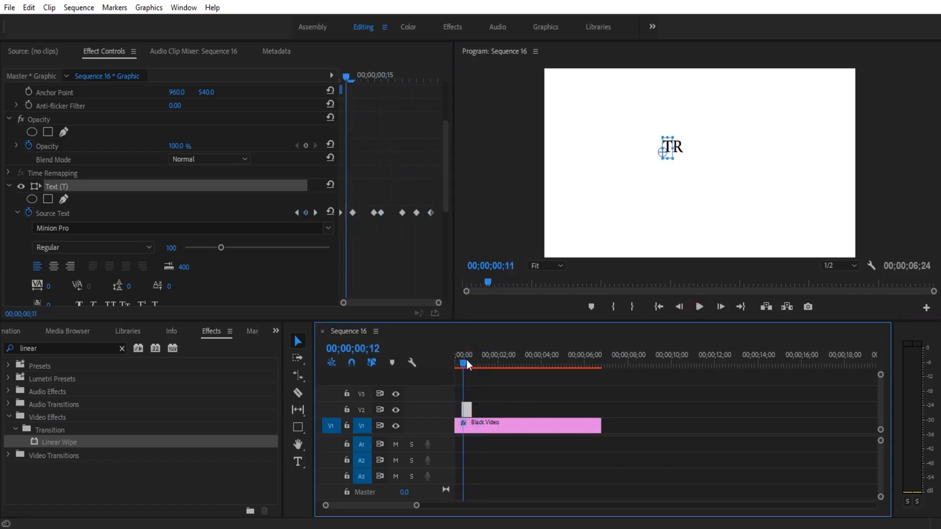
{"action": "left_click_drag", "start_coordinate": [467, 363], "coordinate": [462, 363]}
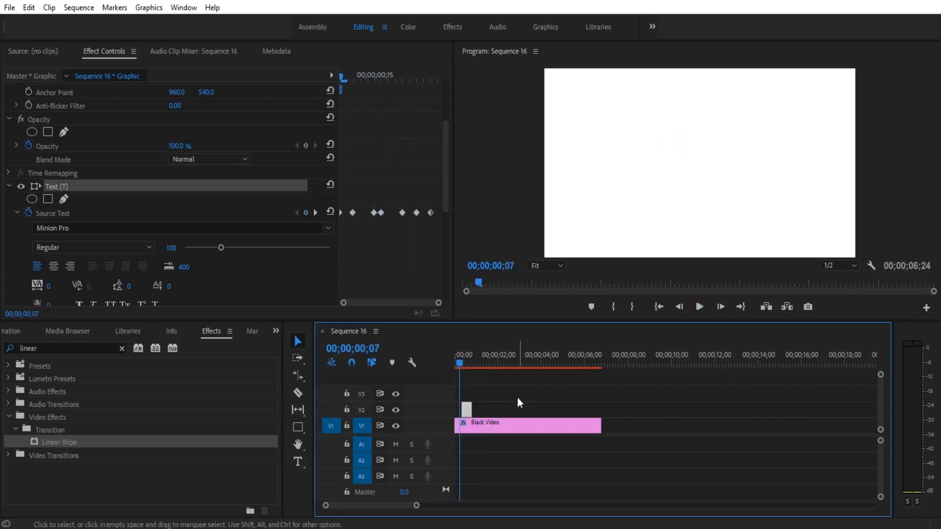
- Rate-stretch the text clip on V2 to 33.33% speed by extending its end to about 00;00;01;25
{"action": "key", "text": "r"}
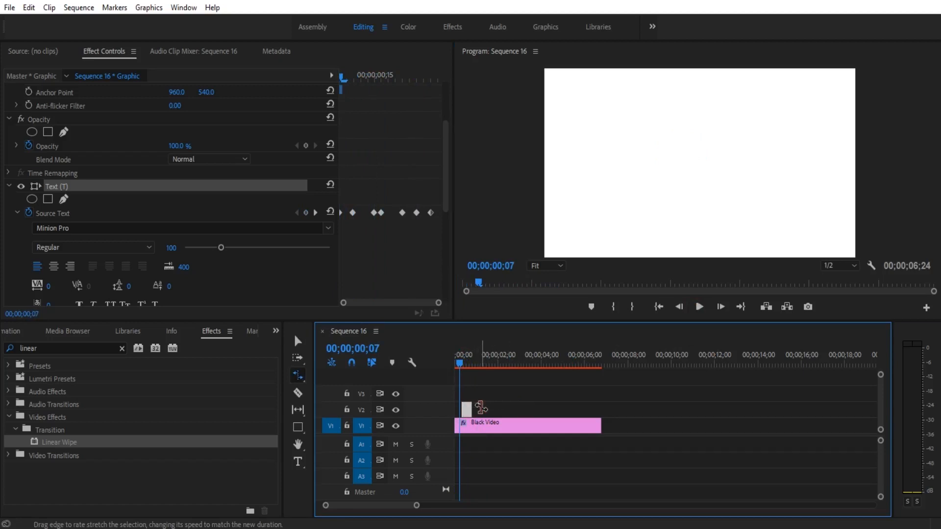
{"action": "left_click", "coordinate": [490, 407]}
{"action": "left_click", "coordinate": [472, 410]}
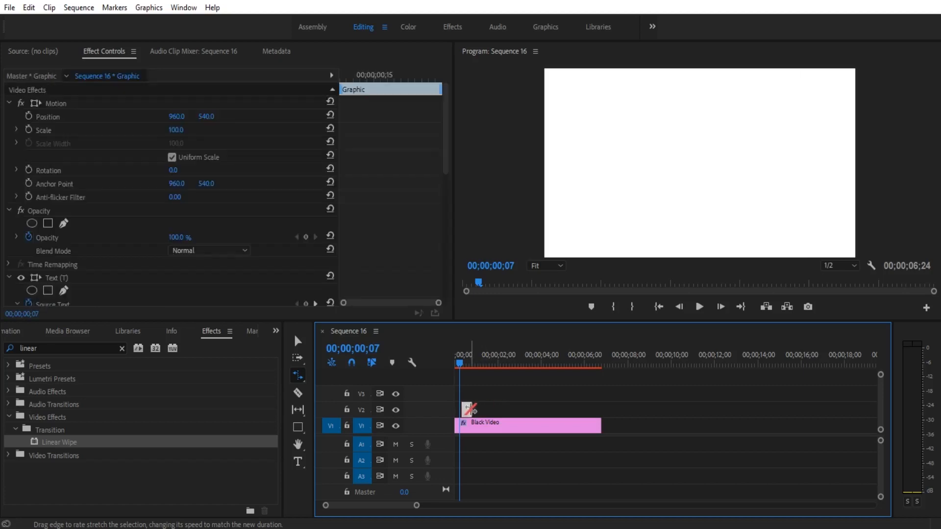
{"action": "left_click", "coordinate": [499, 412]}
{"action": "key", "text": "="}
{"action": "key", "text": "="}
{"action": "key", "text": "="}
{"action": "left_click_drag", "start_coordinate": [549, 410], "coordinate": [622, 409]}
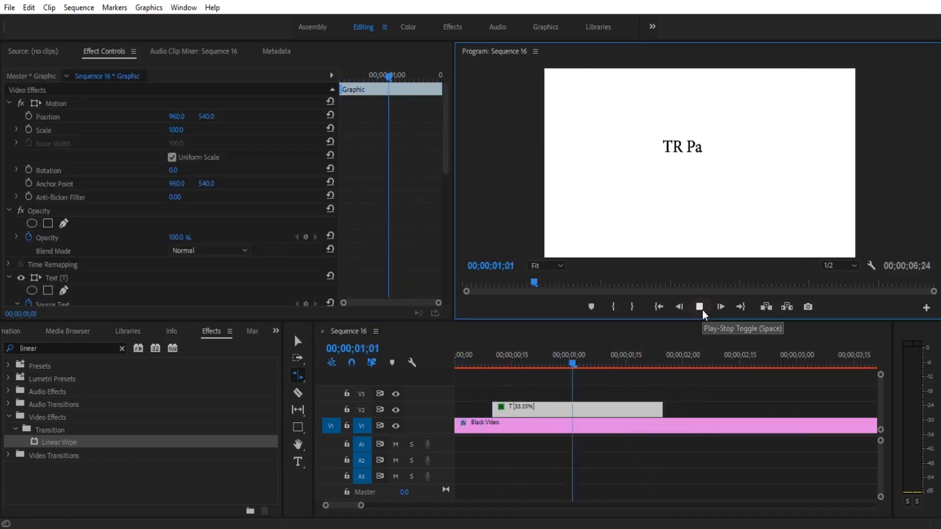
- Play and scrub through the stretched text clip to check its typing pace
{"action": "key", "text": "backslash"}
{"action": "left_click", "coordinate": [466, 365]}
{"action": "left_click_drag", "start_coordinate": [467, 365], "coordinate": [523, 365]}
{"action": "key", "text": "v"}
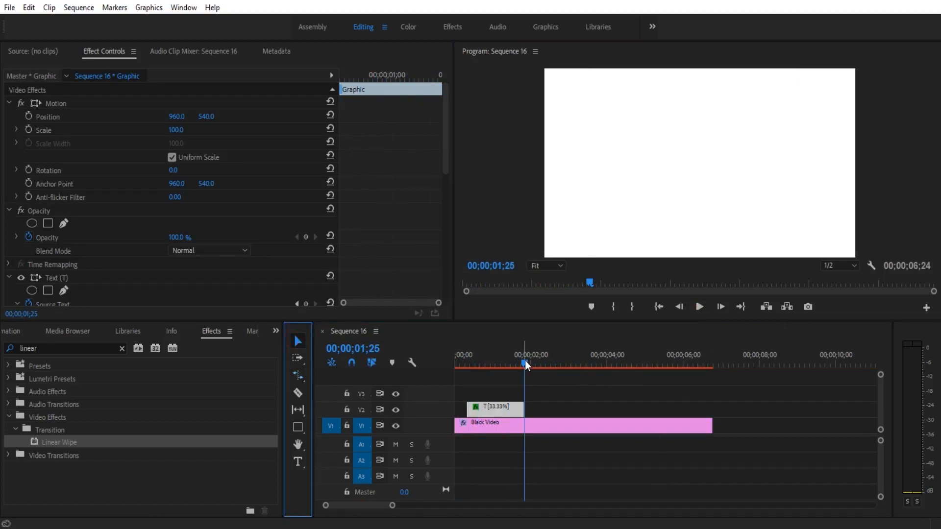
- At 00;00;00;10, draw a thin vertical black rectangle just after the letter T as a cursor, in a separate graphic clip on V3
{"action": "left_click_drag", "start_coordinate": [527, 360], "coordinate": [470, 370]}
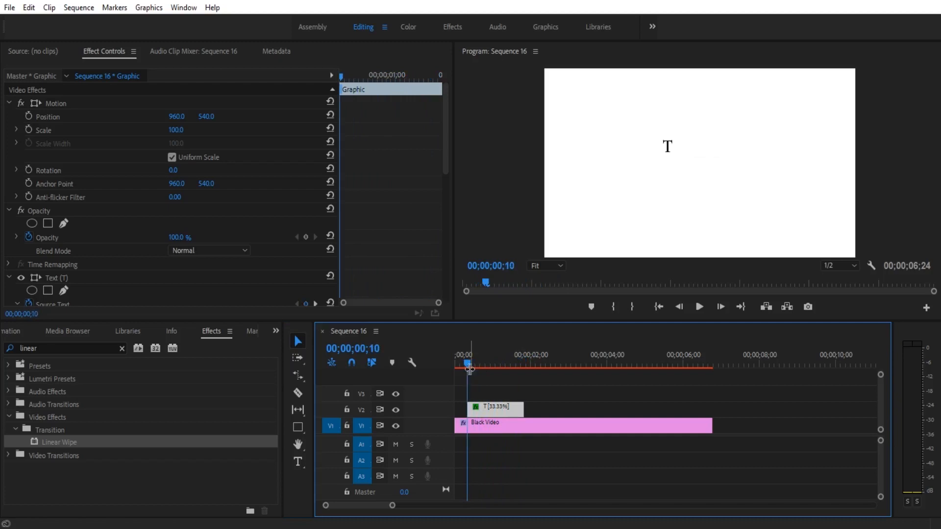
{"action": "left_click", "coordinate": [298, 427]}
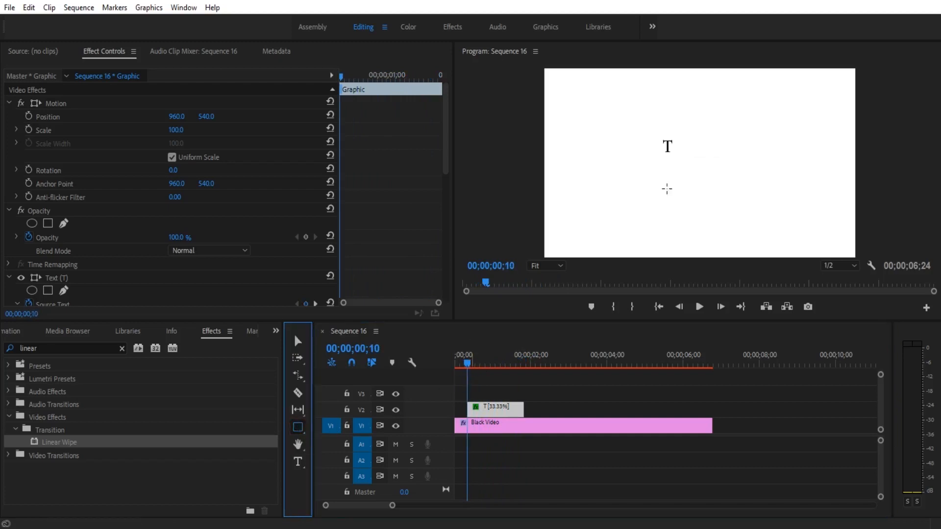
{"action": "left_click", "coordinate": [669, 145]}
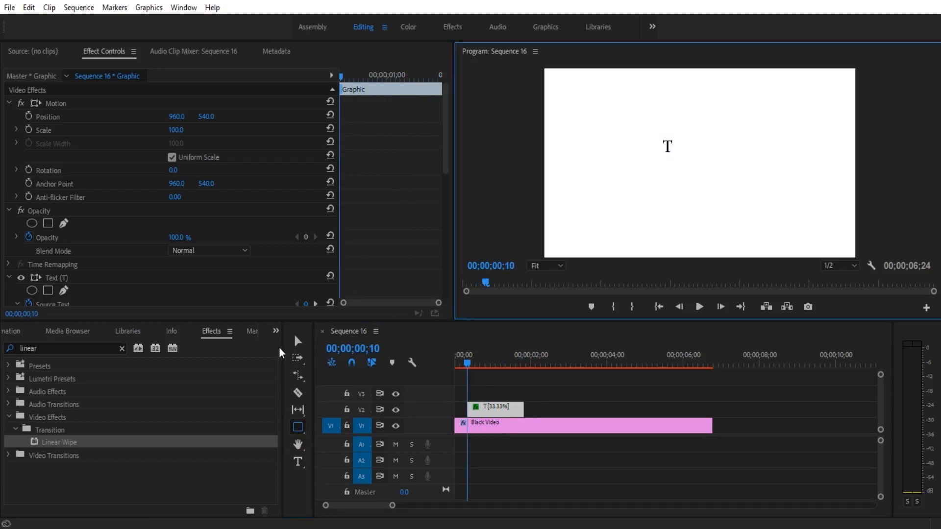
{"action": "left_click", "coordinate": [297, 341]}
{"action": "left_click", "coordinate": [551, 389]}
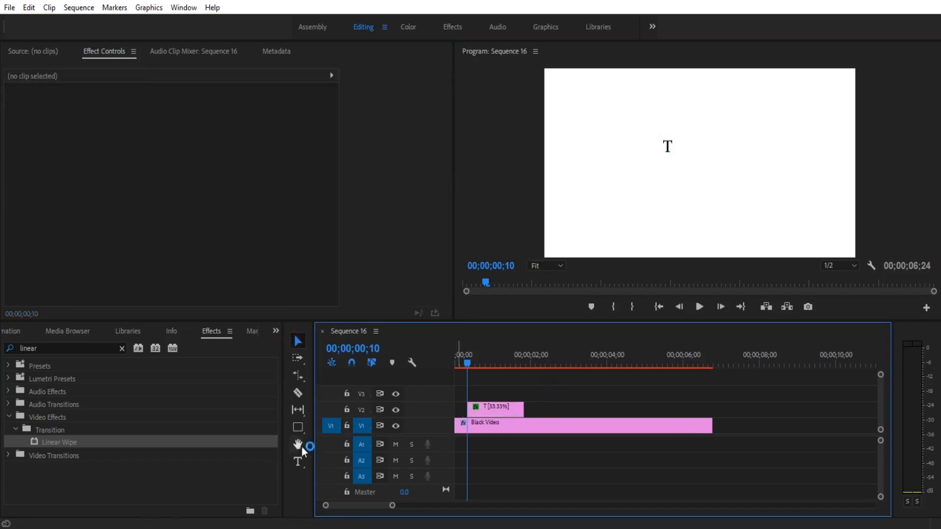
{"action": "left_click", "coordinate": [298, 426]}
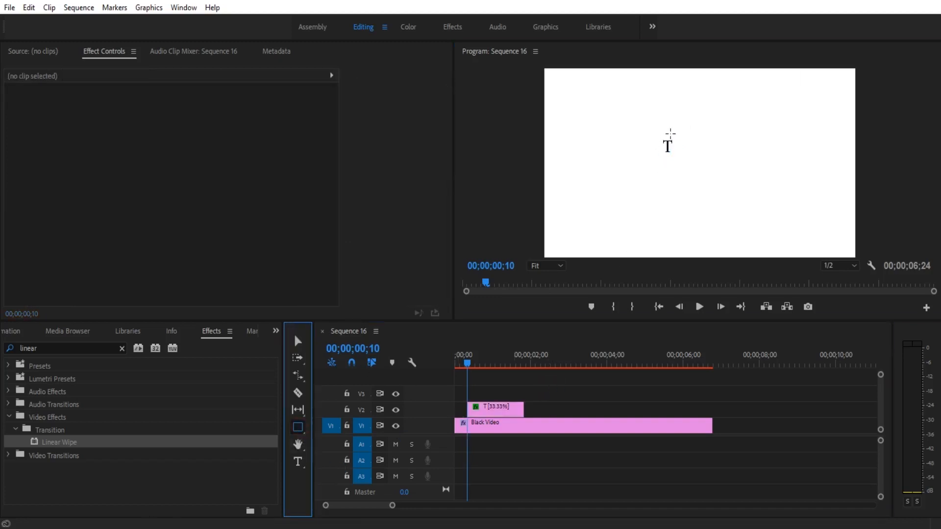
{"action": "left_click_drag", "start_coordinate": [667, 132], "coordinate": [671, 157]}
{"action": "key", "text": "v"}
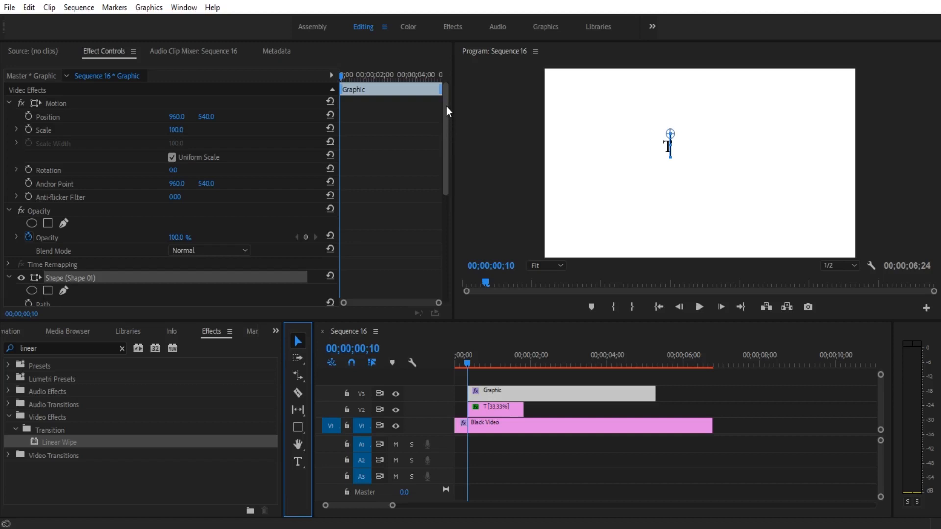
- Keyframe the cursor shape's Position at 00;00;00;10, and set its horizontal position to 1106.5 at 00;00;01;20, just after the full text
{"action": "left_click_drag", "start_coordinate": [446, 107], "coordinate": [447, 216]}
{"action": "left_click", "coordinate": [37, 205]}
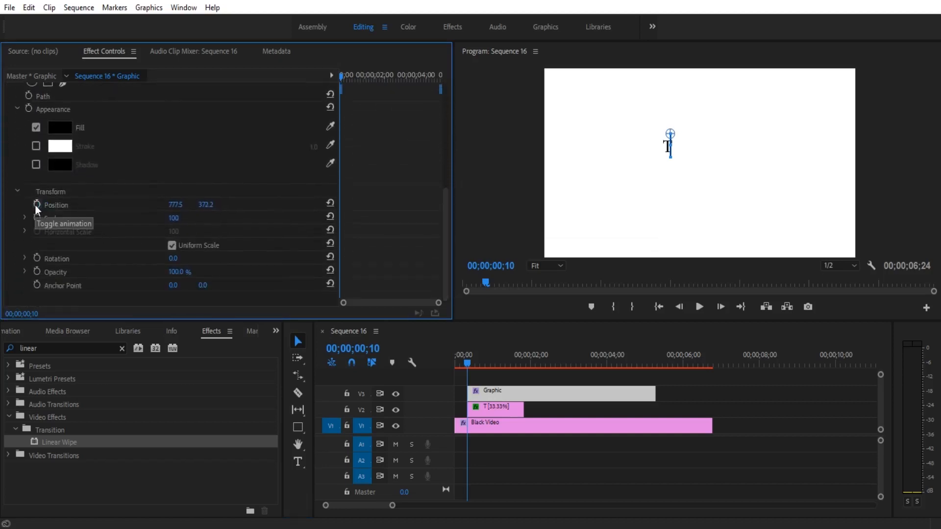
{"action": "left_click", "coordinate": [37, 205]}
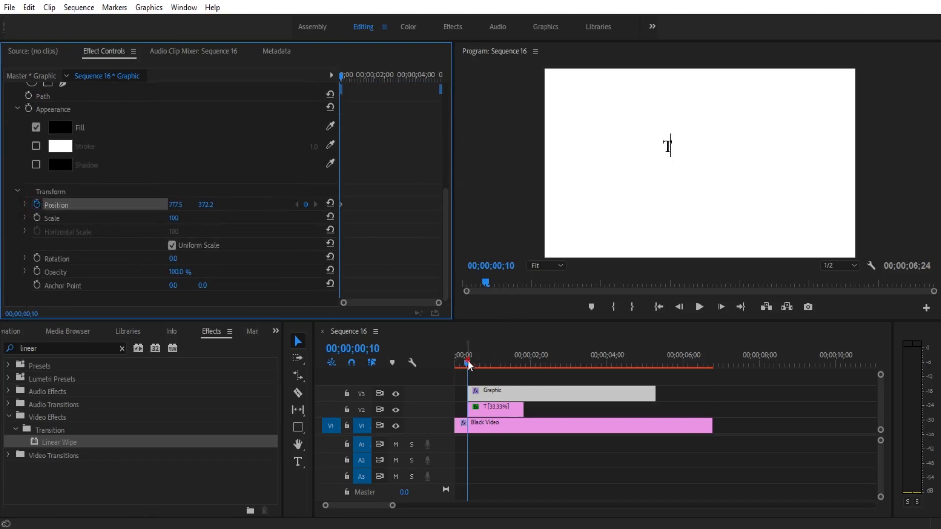
{"action": "left_click_drag", "start_coordinate": [468, 365], "coordinate": [521, 368]}
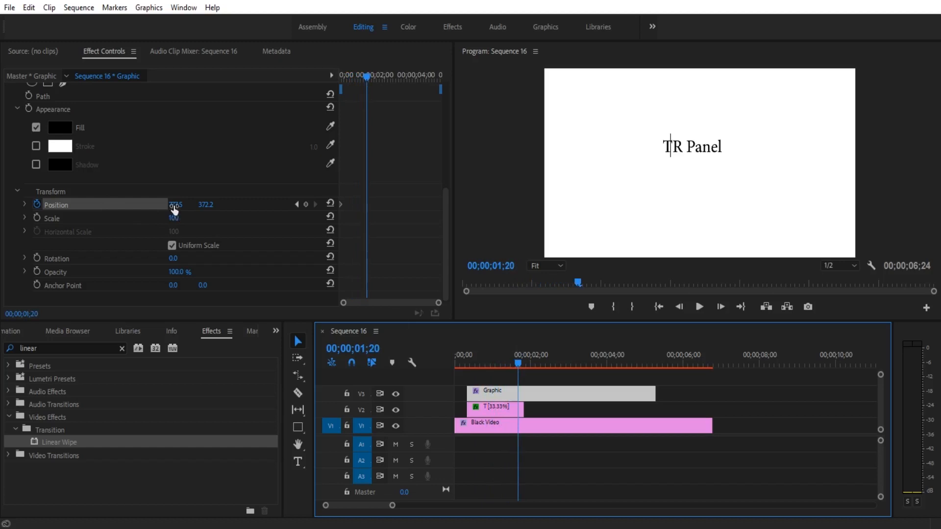
{"action": "left_click_drag", "start_coordinate": [175, 204], "coordinate": [336, 204]}
- Play the sequence from its start to check the cursor following the letters, and return the playhead to 00;00;01;20
{"action": "left_click_drag", "start_coordinate": [501, 366], "coordinate": [457, 365]}
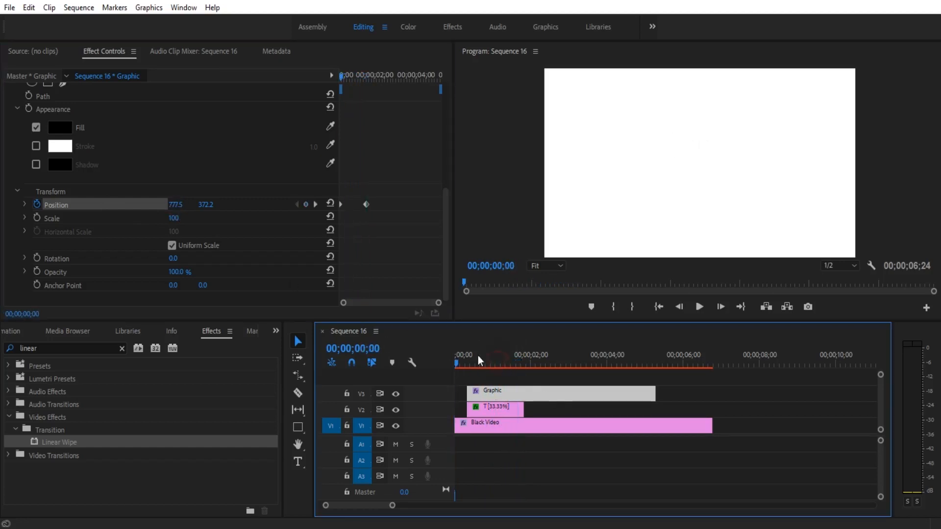
{"action": "left_click", "coordinate": [699, 306]}
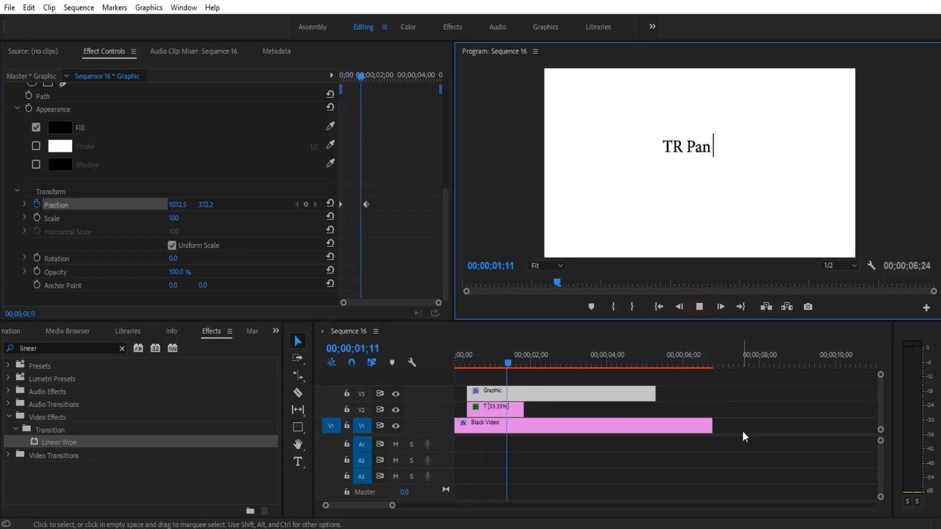
{"action": "left_click_drag", "start_coordinate": [564, 359], "coordinate": [519, 366]}
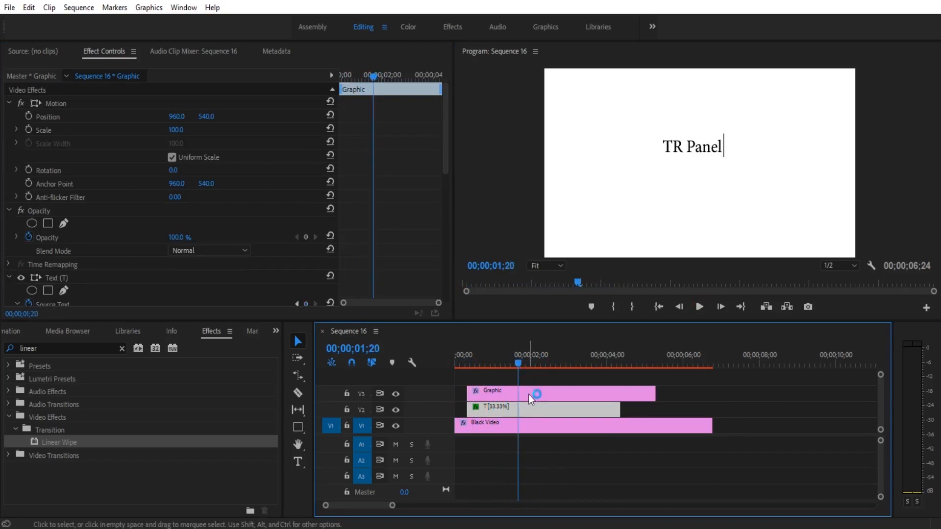
- Start Opacity keyframes on the cursor shape at 00;00;01;20 with 100%, and set its opacity to 0% at 00;00;01;27
{"action": "left_click", "coordinate": [559, 395]}
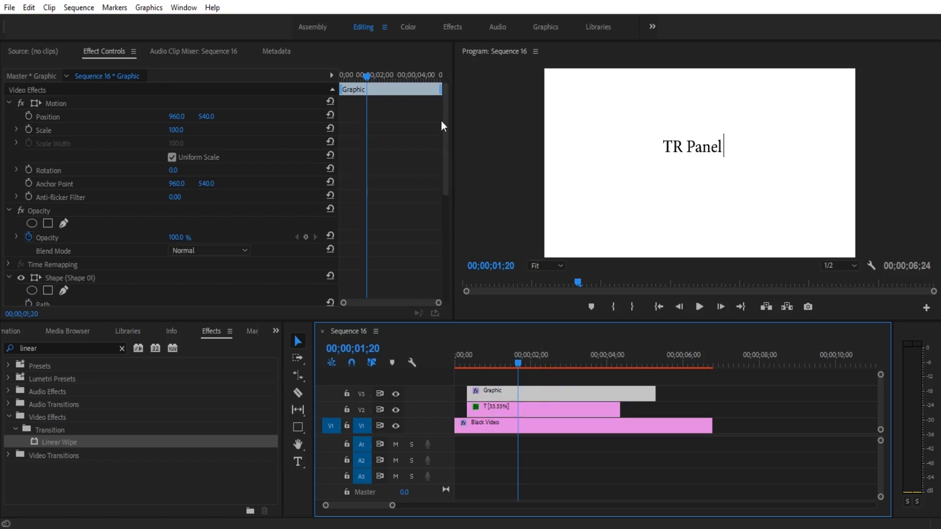
{"action": "left_click_drag", "start_coordinate": [445, 194], "coordinate": [443, 290]}
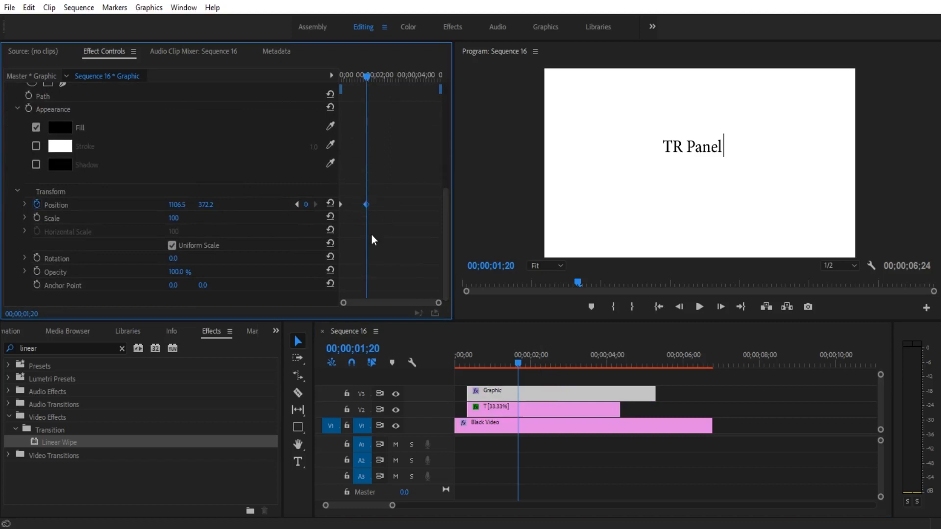
{"action": "left_click", "coordinate": [36, 272]}
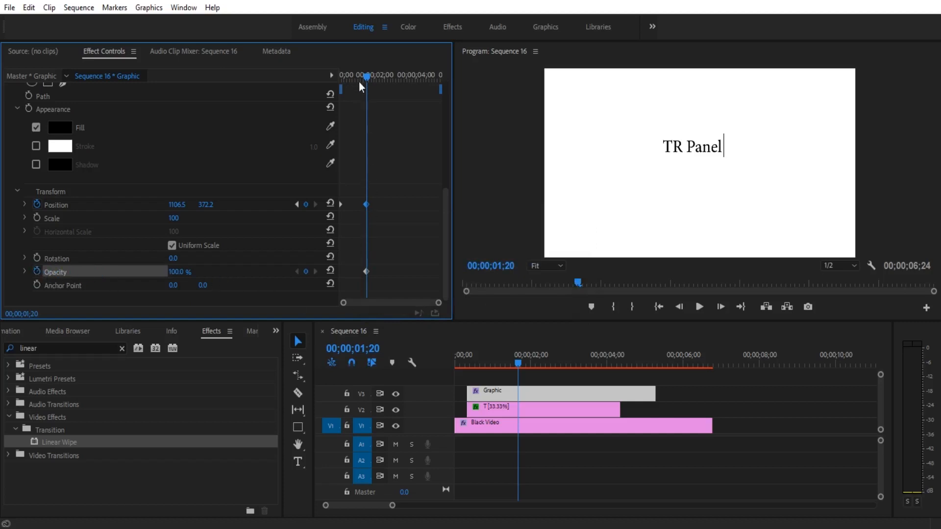
{"action": "left_click_drag", "start_coordinate": [368, 76], "coordinate": [373, 75]}
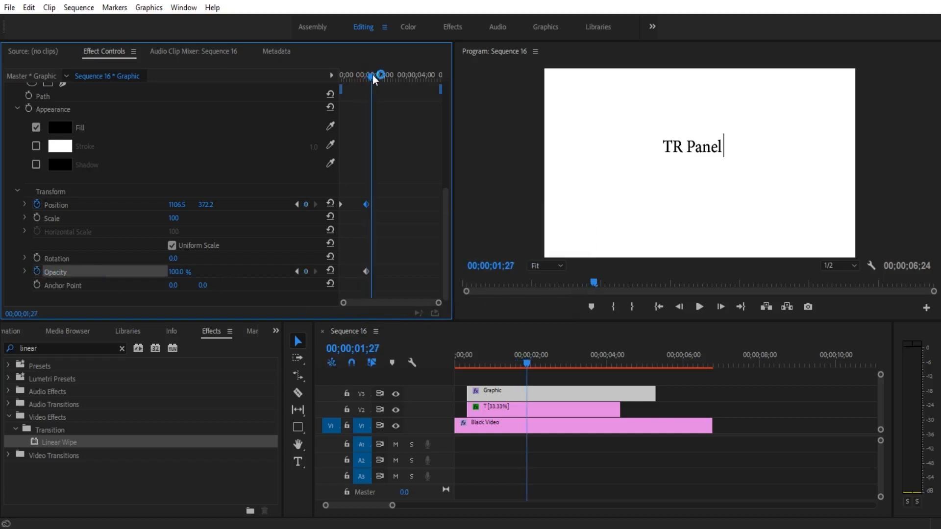
{"action": "left_click", "coordinate": [195, 274]}
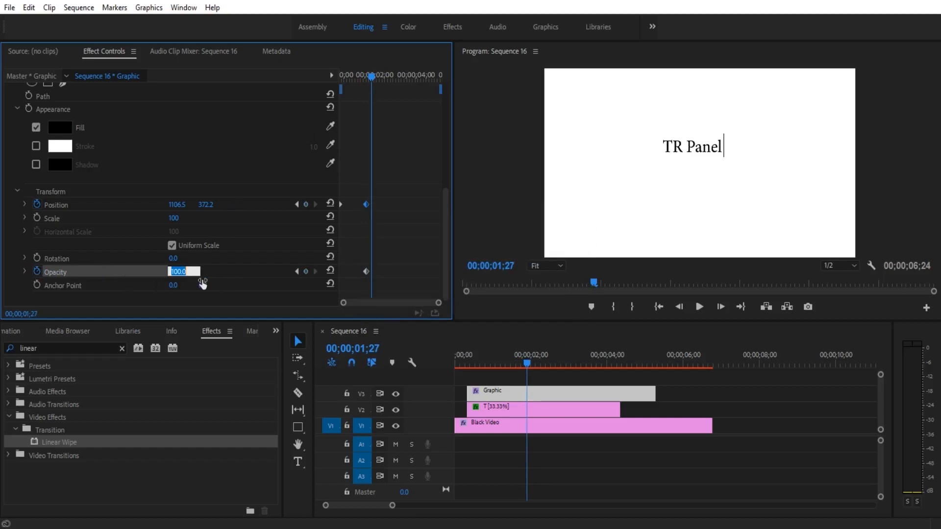
{"action": "type", "text": "0"}
{"action": "key", "text": "Return"}
- Set the cursor shape's opacity back to 100% at 00;00;02;02
{"action": "left_click_drag", "start_coordinate": [372, 73], "coordinate": [375, 73]}
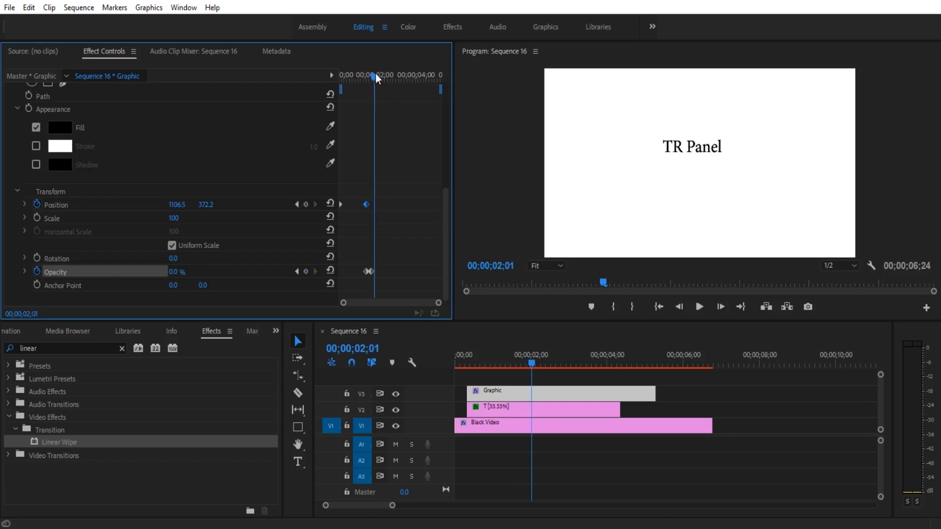
{"action": "left_click", "coordinate": [177, 273]}
{"action": "type", "text": "100"}
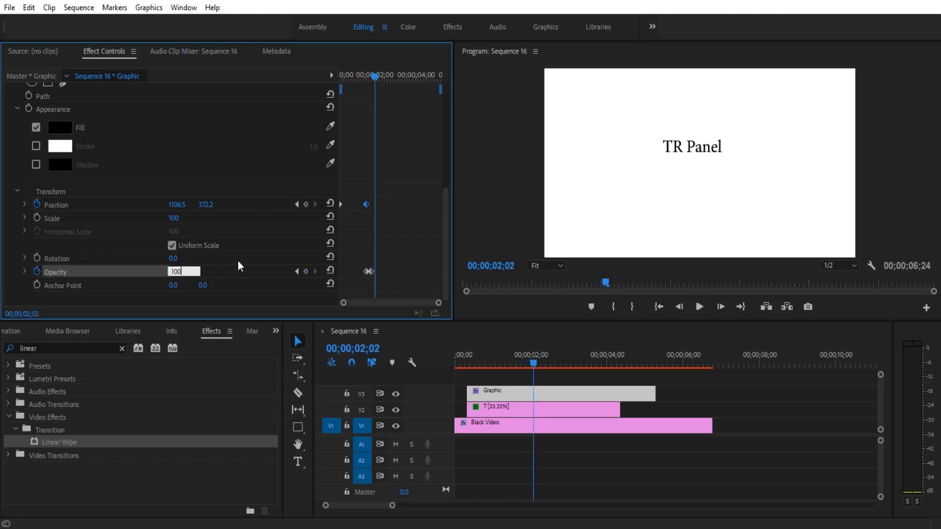
{"action": "key", "text": "Return"}
- Copy the cursor shape's three Opacity keyframes and paste them repeatedly further along the clip to continue the blinking
{"action": "left_click_drag", "start_coordinate": [387, 250], "coordinate": [363, 285]}
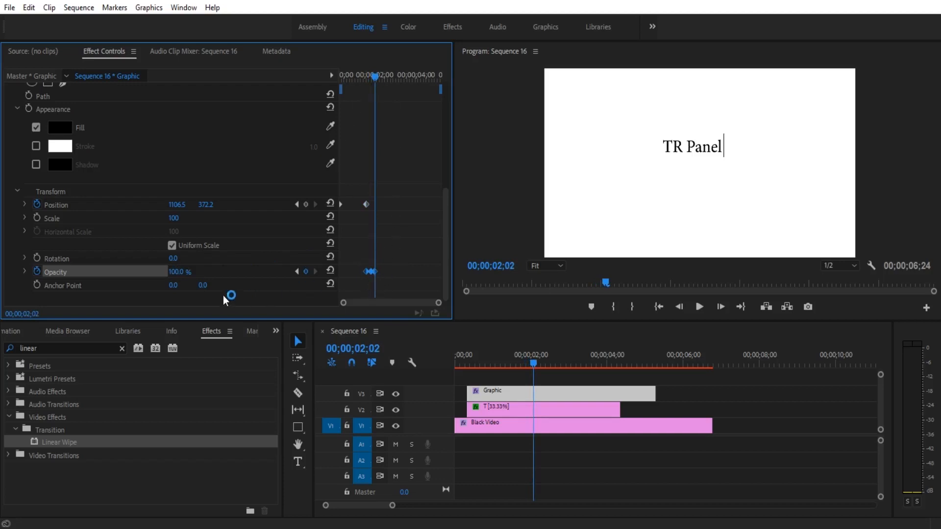
{"action": "key", "text": "ctrl+v"}
{"action": "left_click_drag", "start_coordinate": [376, 76], "coordinate": [384, 77]}
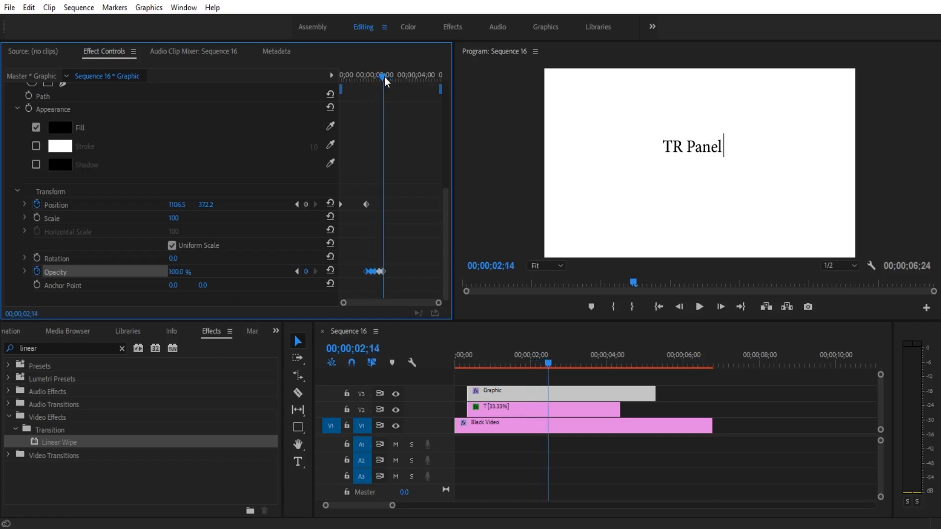
{"action": "key", "text": "ctrl+v"}
{"action": "left_click_drag", "start_coordinate": [384, 77], "coordinate": [392, 74]}
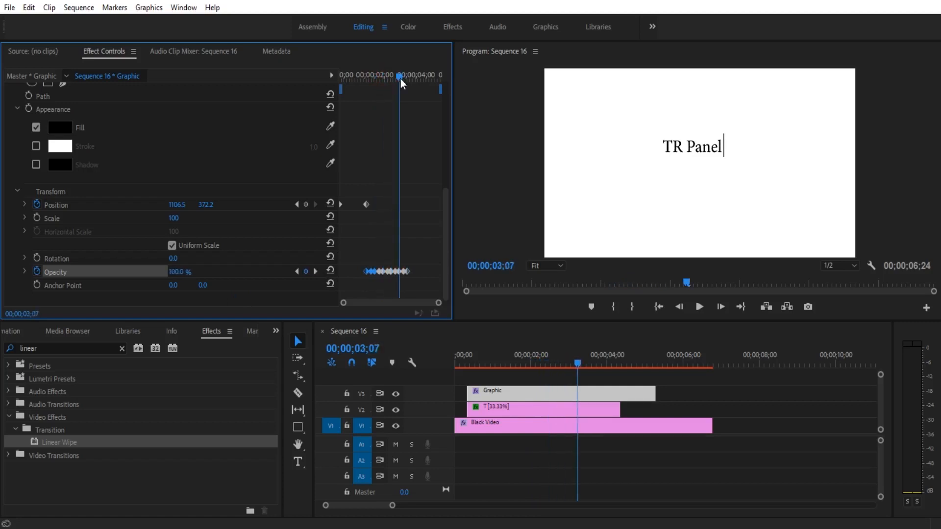
- Play the sequence from its start to check the cursor's blinking after the text is complete
{"action": "left_click_drag", "start_coordinate": [570, 365], "coordinate": [437, 370]}
{"action": "left_click", "coordinate": [700, 307]}
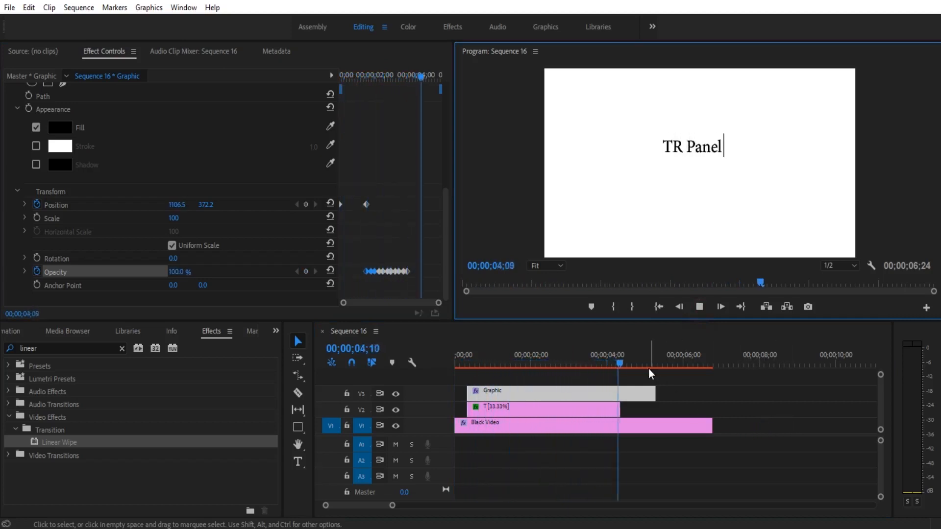
{"action": "left_click", "coordinate": [599, 362]}
- Extend the text clip on V2 to just past the end of the cursor clip, and replay the sequence from its start
{"action": "left_click_drag", "start_coordinate": [620, 409], "coordinate": [660, 405]}
{"action": "key", "text": "Home"}
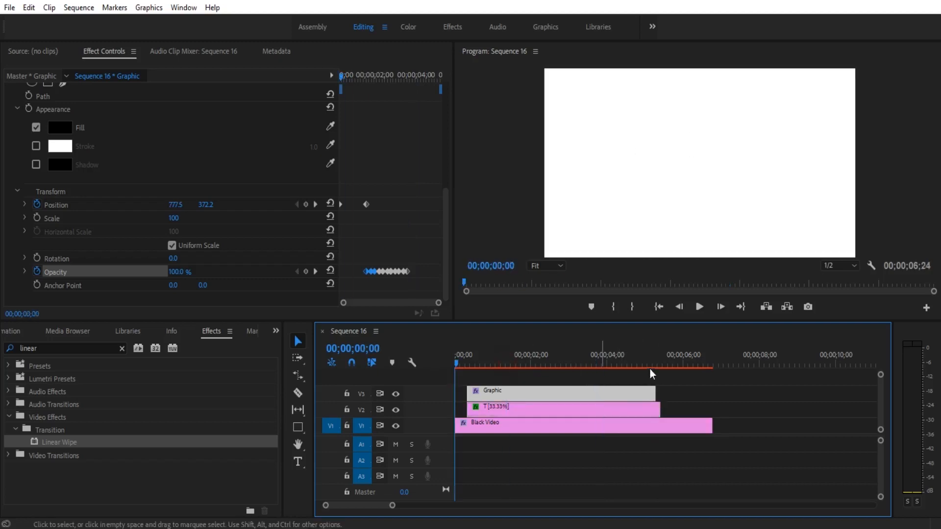
{"action": "left_click", "coordinate": [700, 305]}
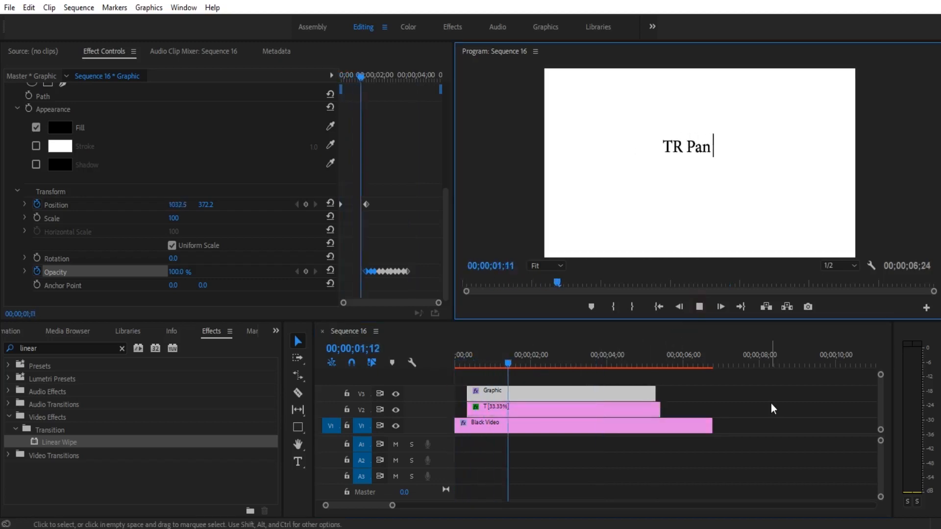